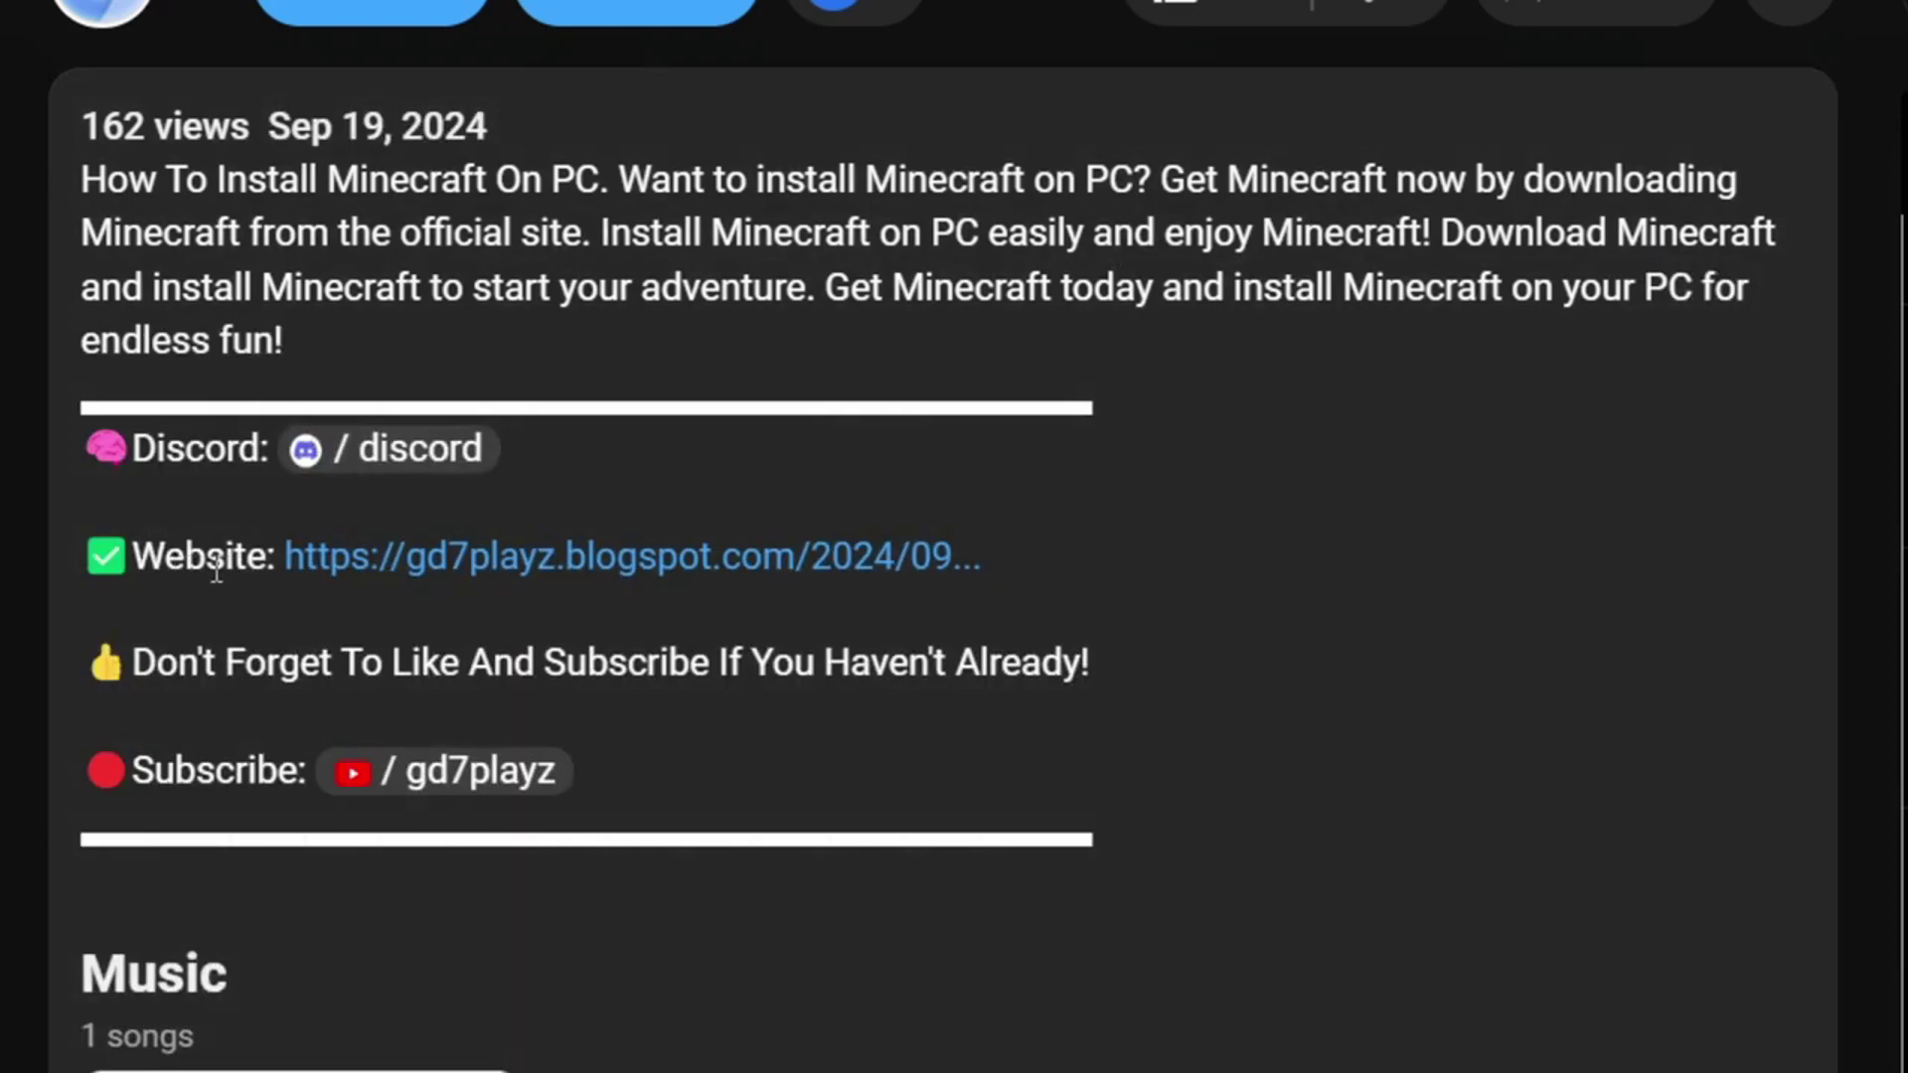
pyautogui.click(624, 569)
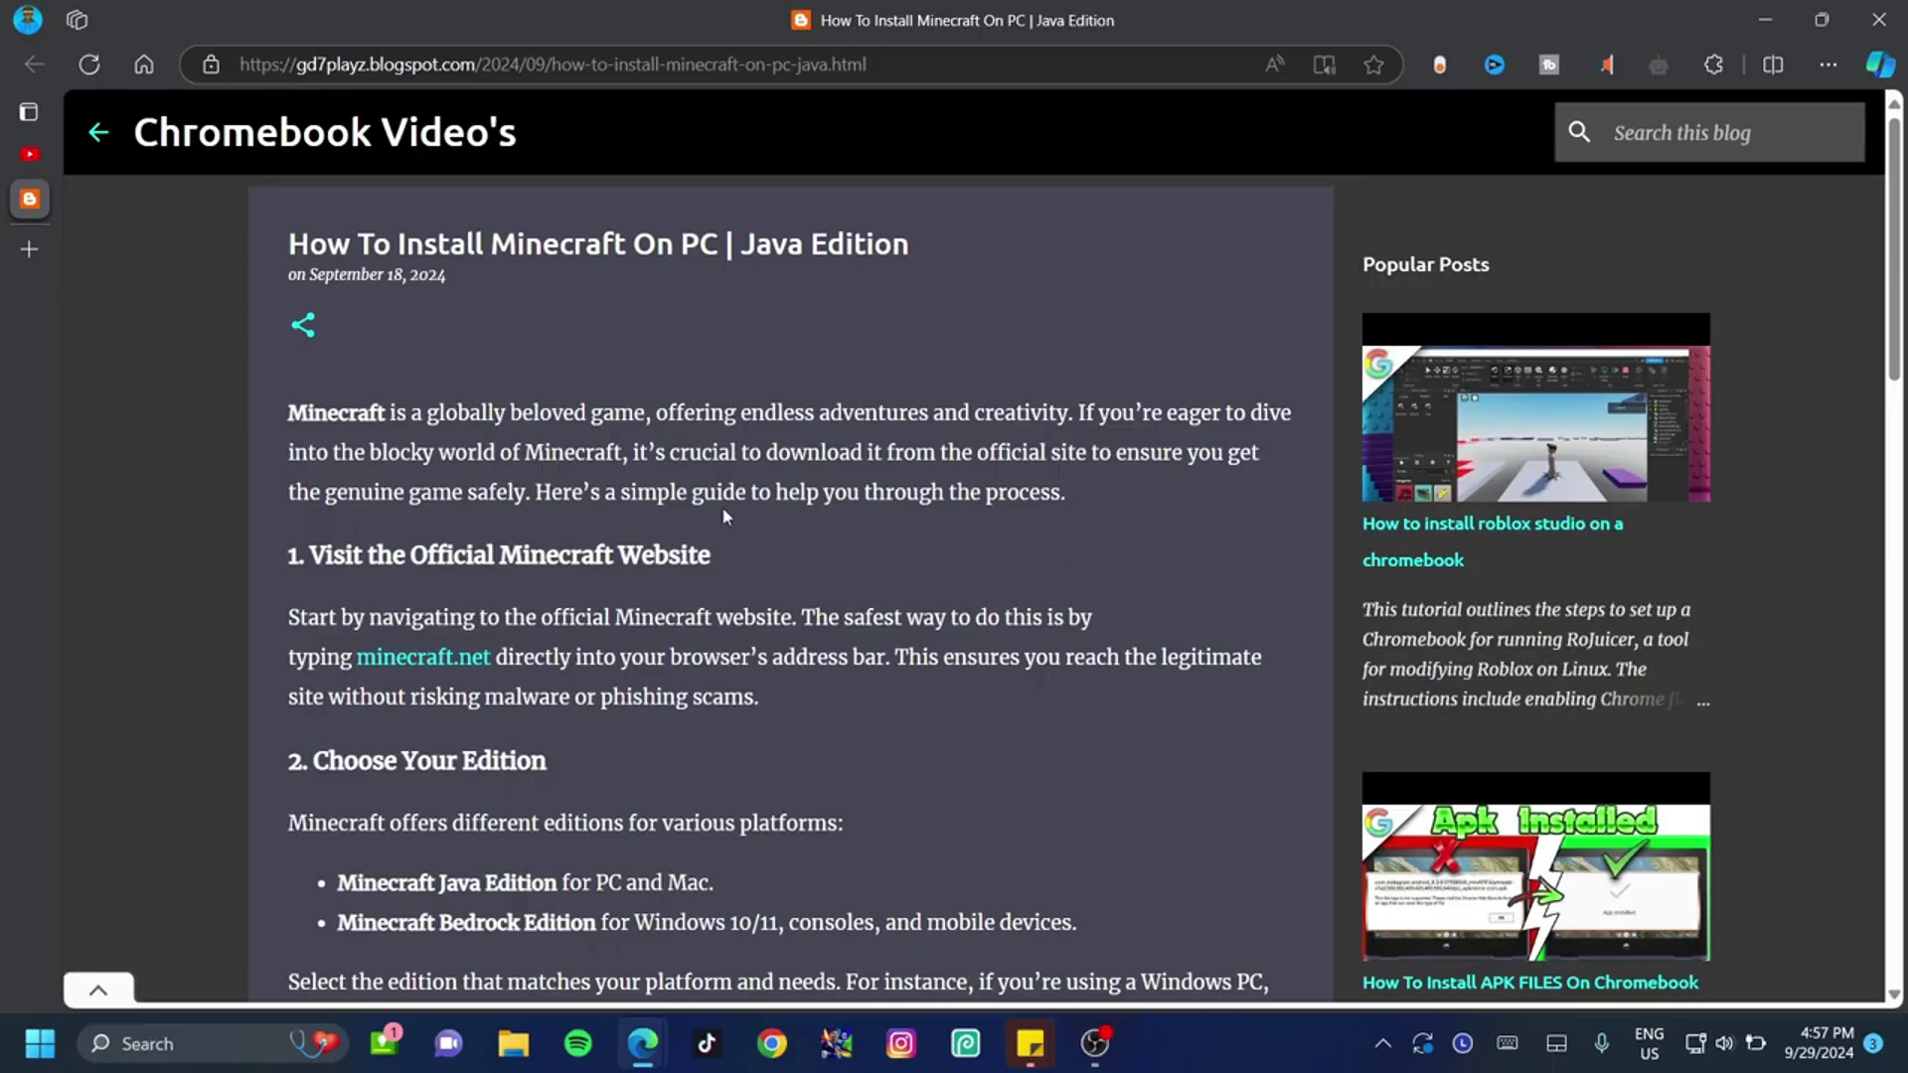
pyautogui.scroll(-20, 721, 504)
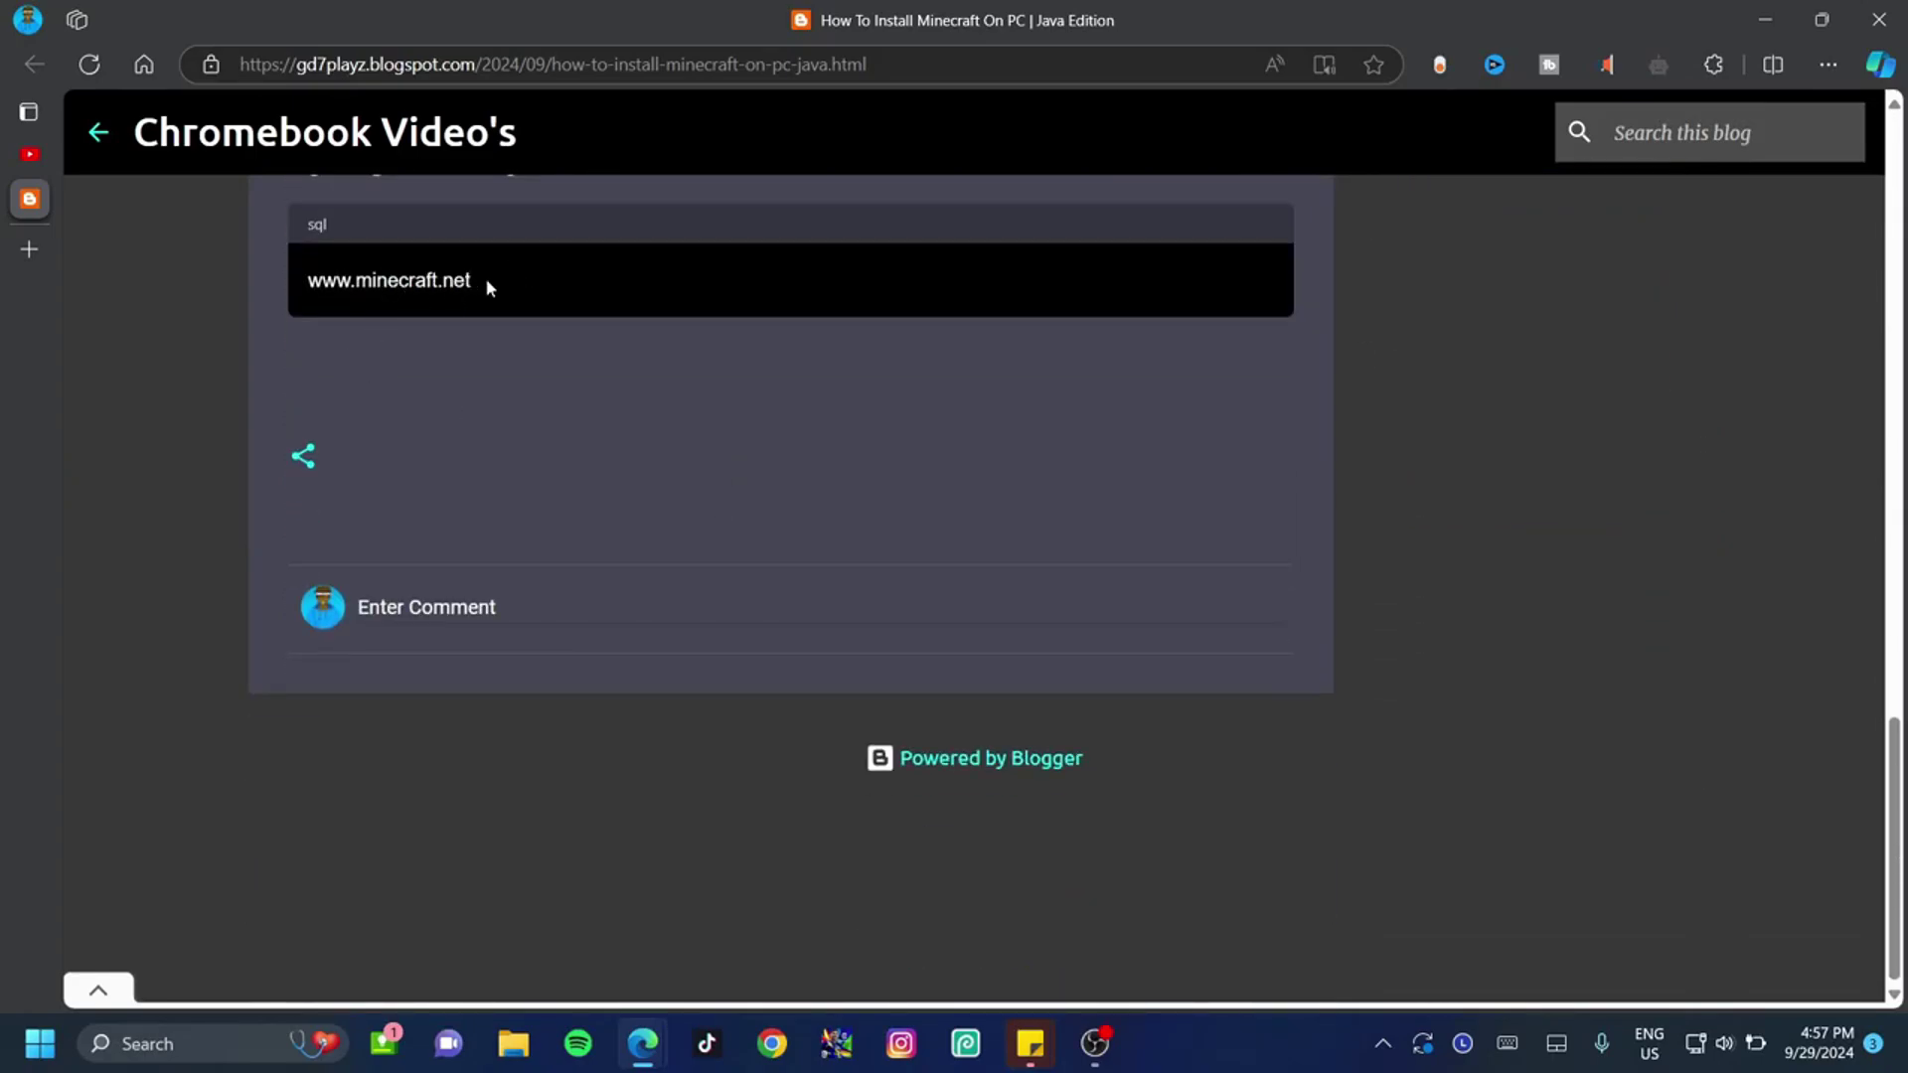
pyautogui.click(403, 286)
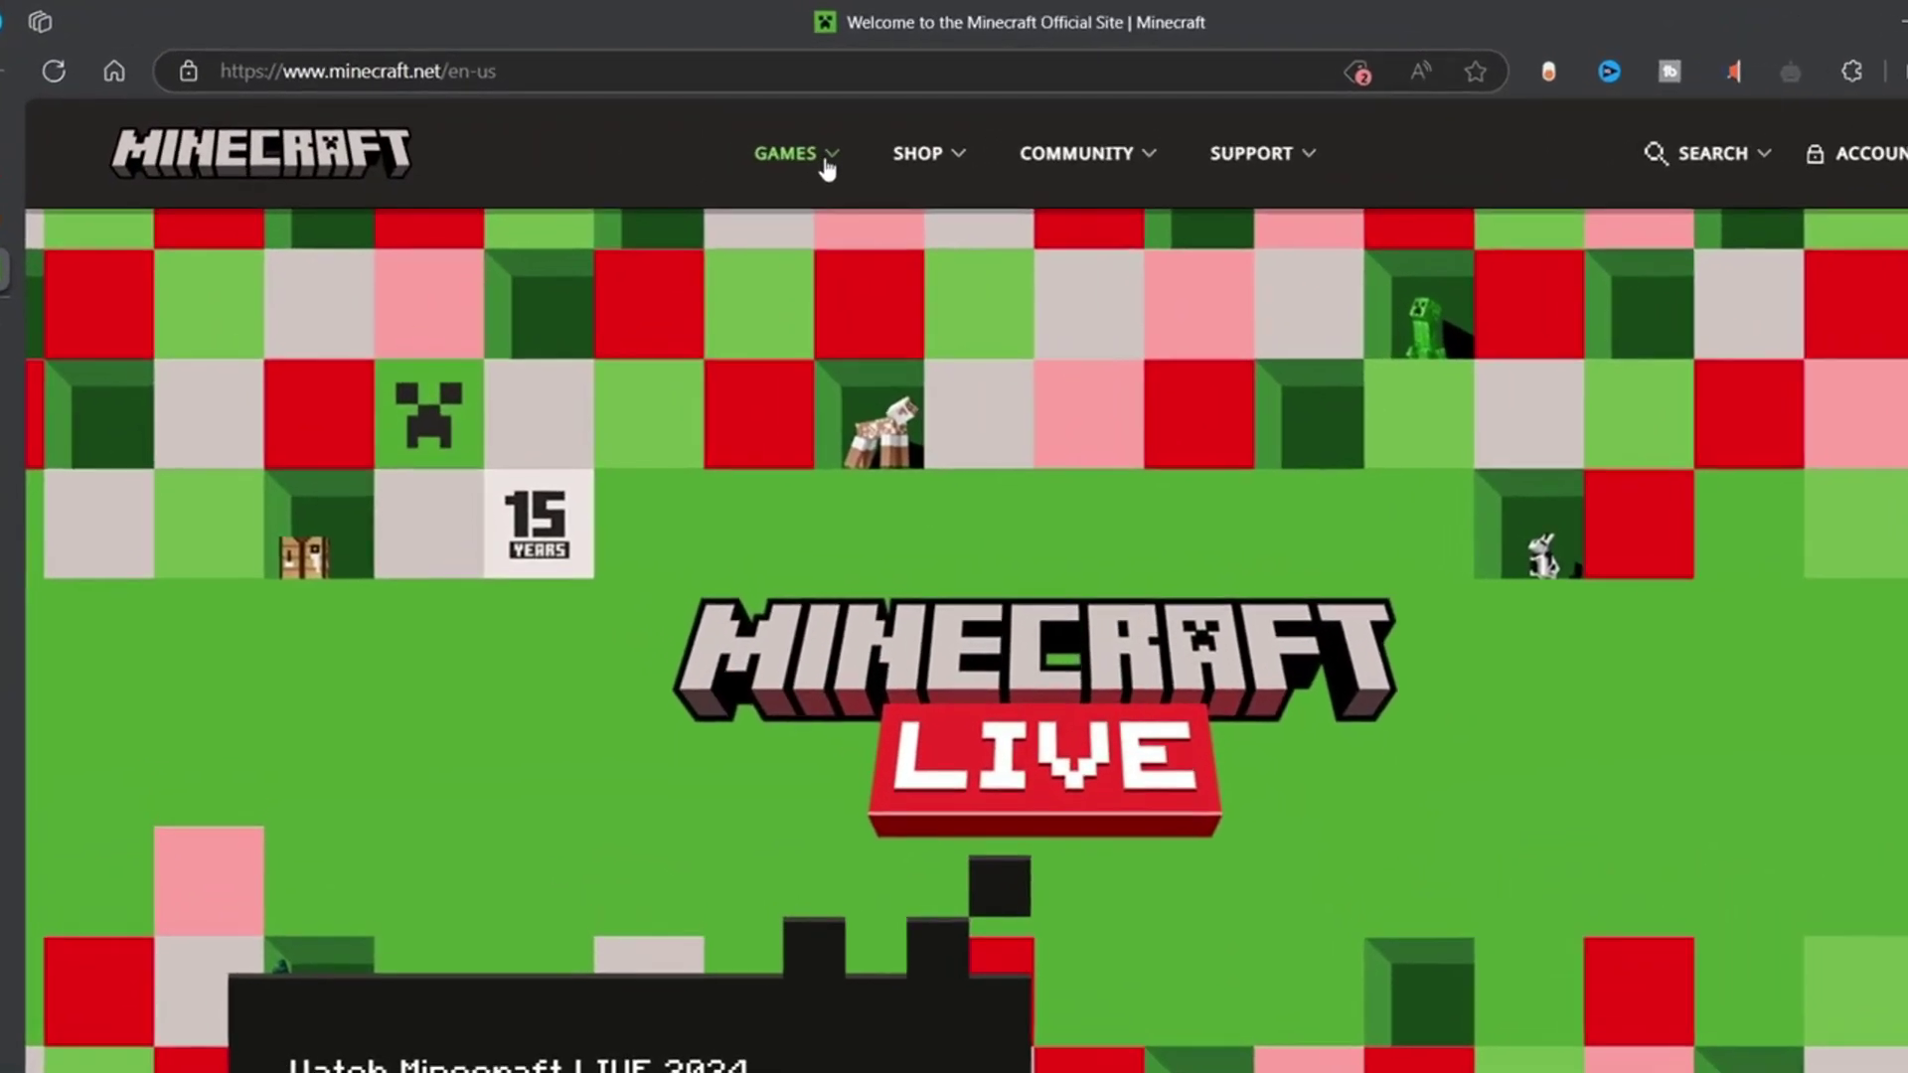
# - Go to the Minecraft page from the GAMES menu and scroll to PLATFORMS + FEATURES
pyautogui.click(787, 142)
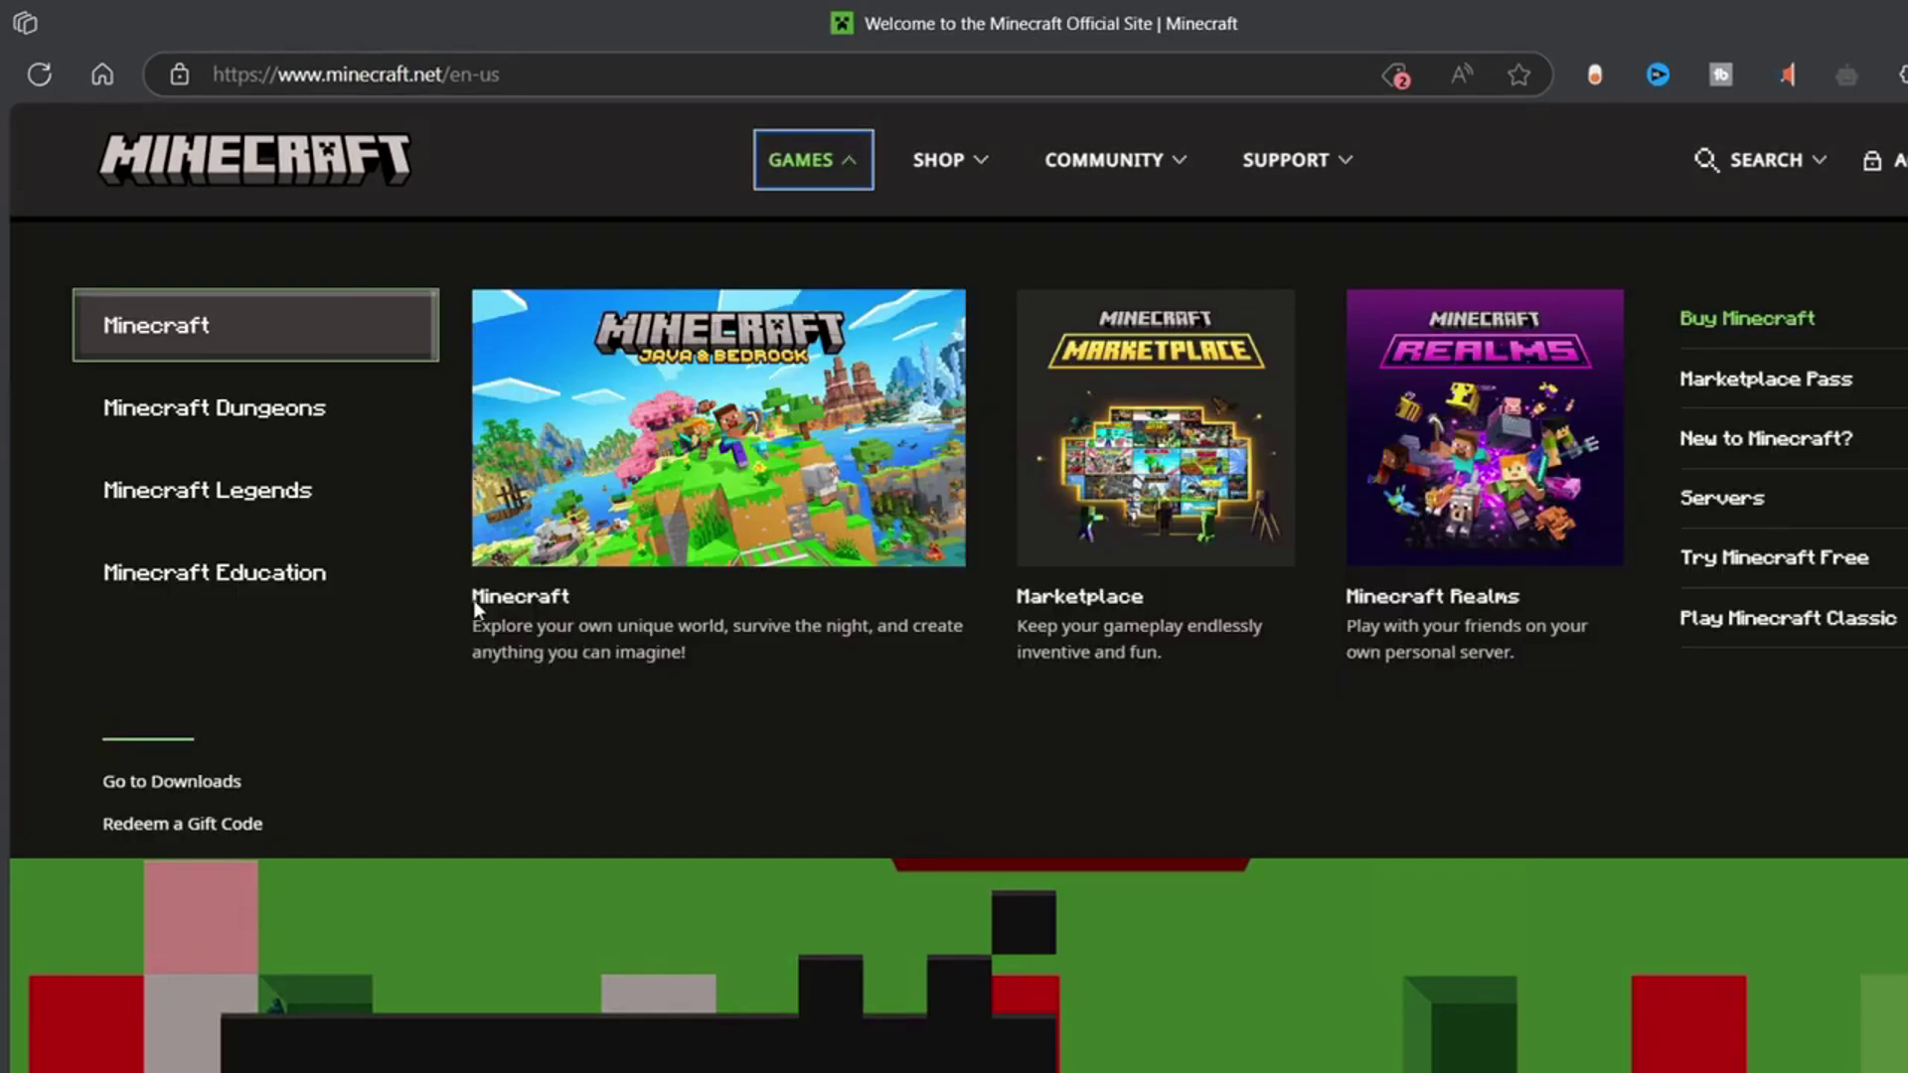
pyautogui.click(651, 557)
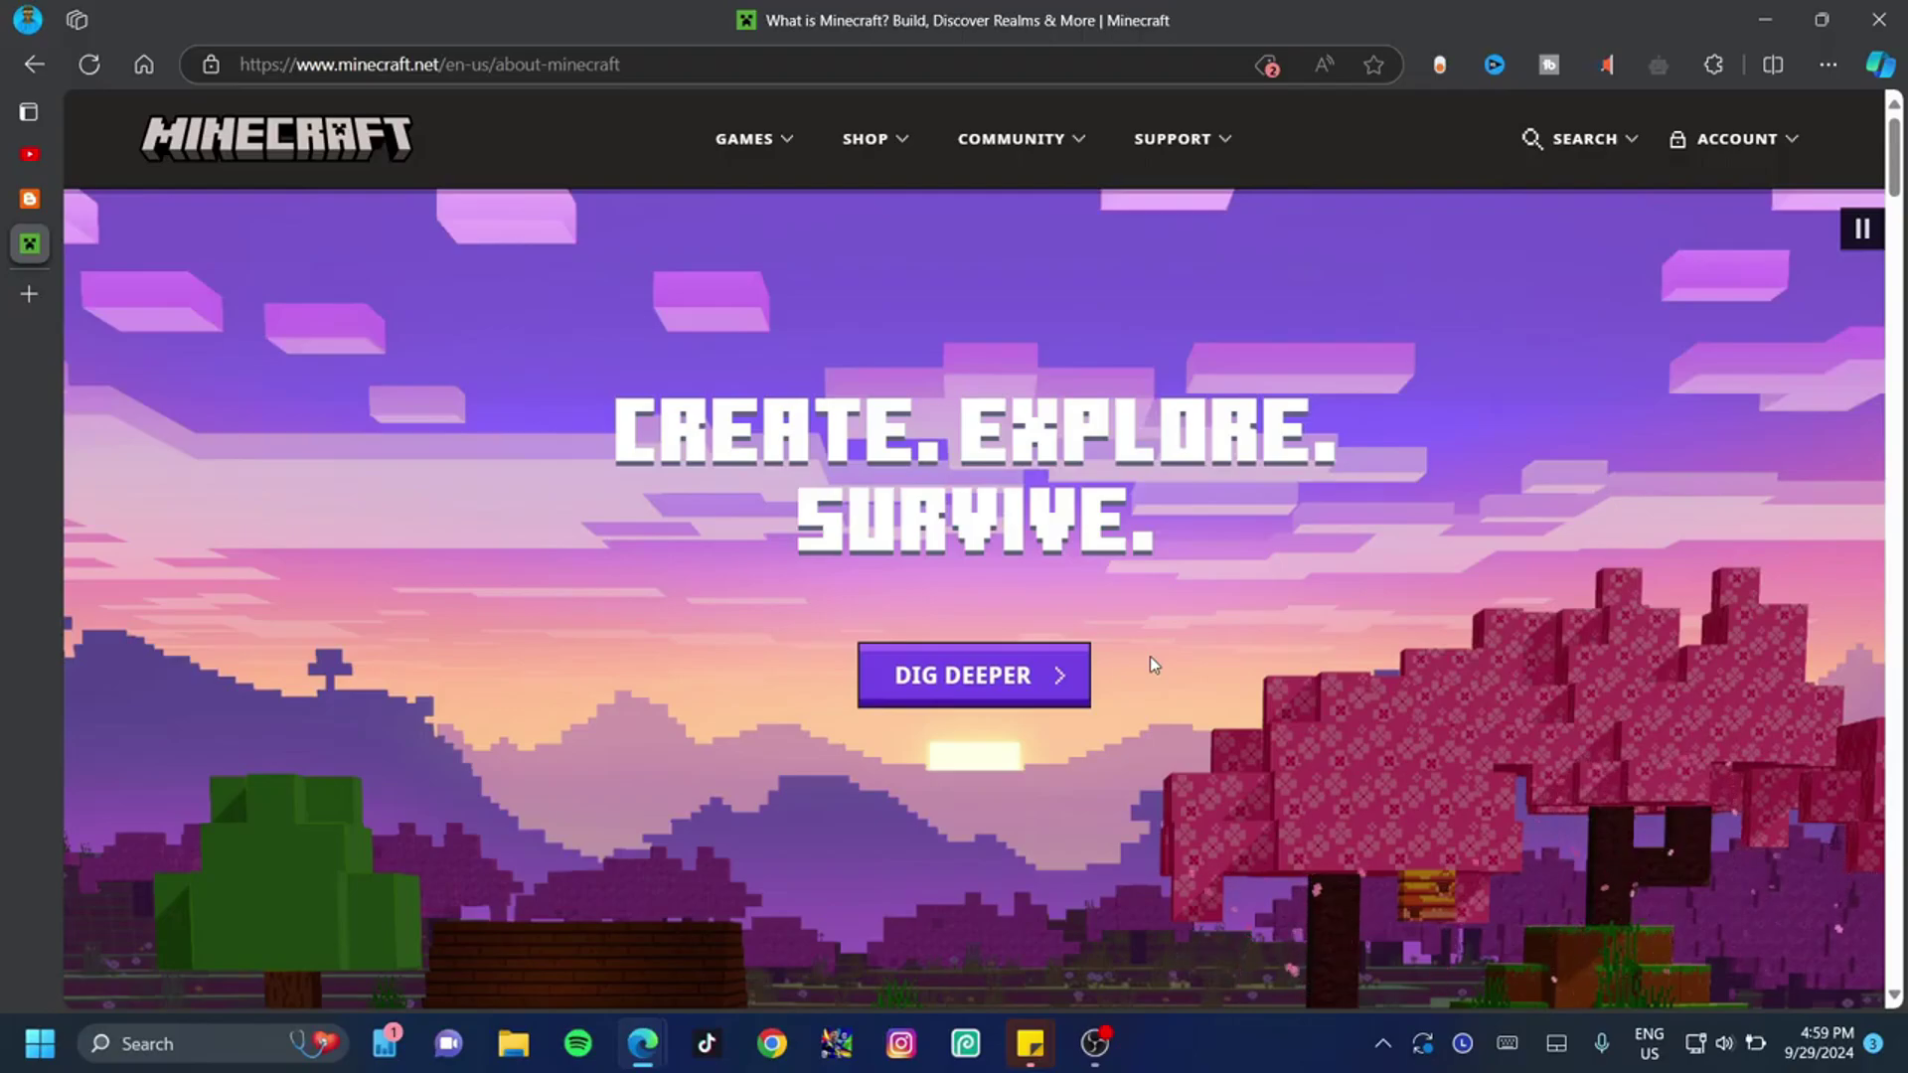
pyautogui.scroll(-10, 1149, 664)
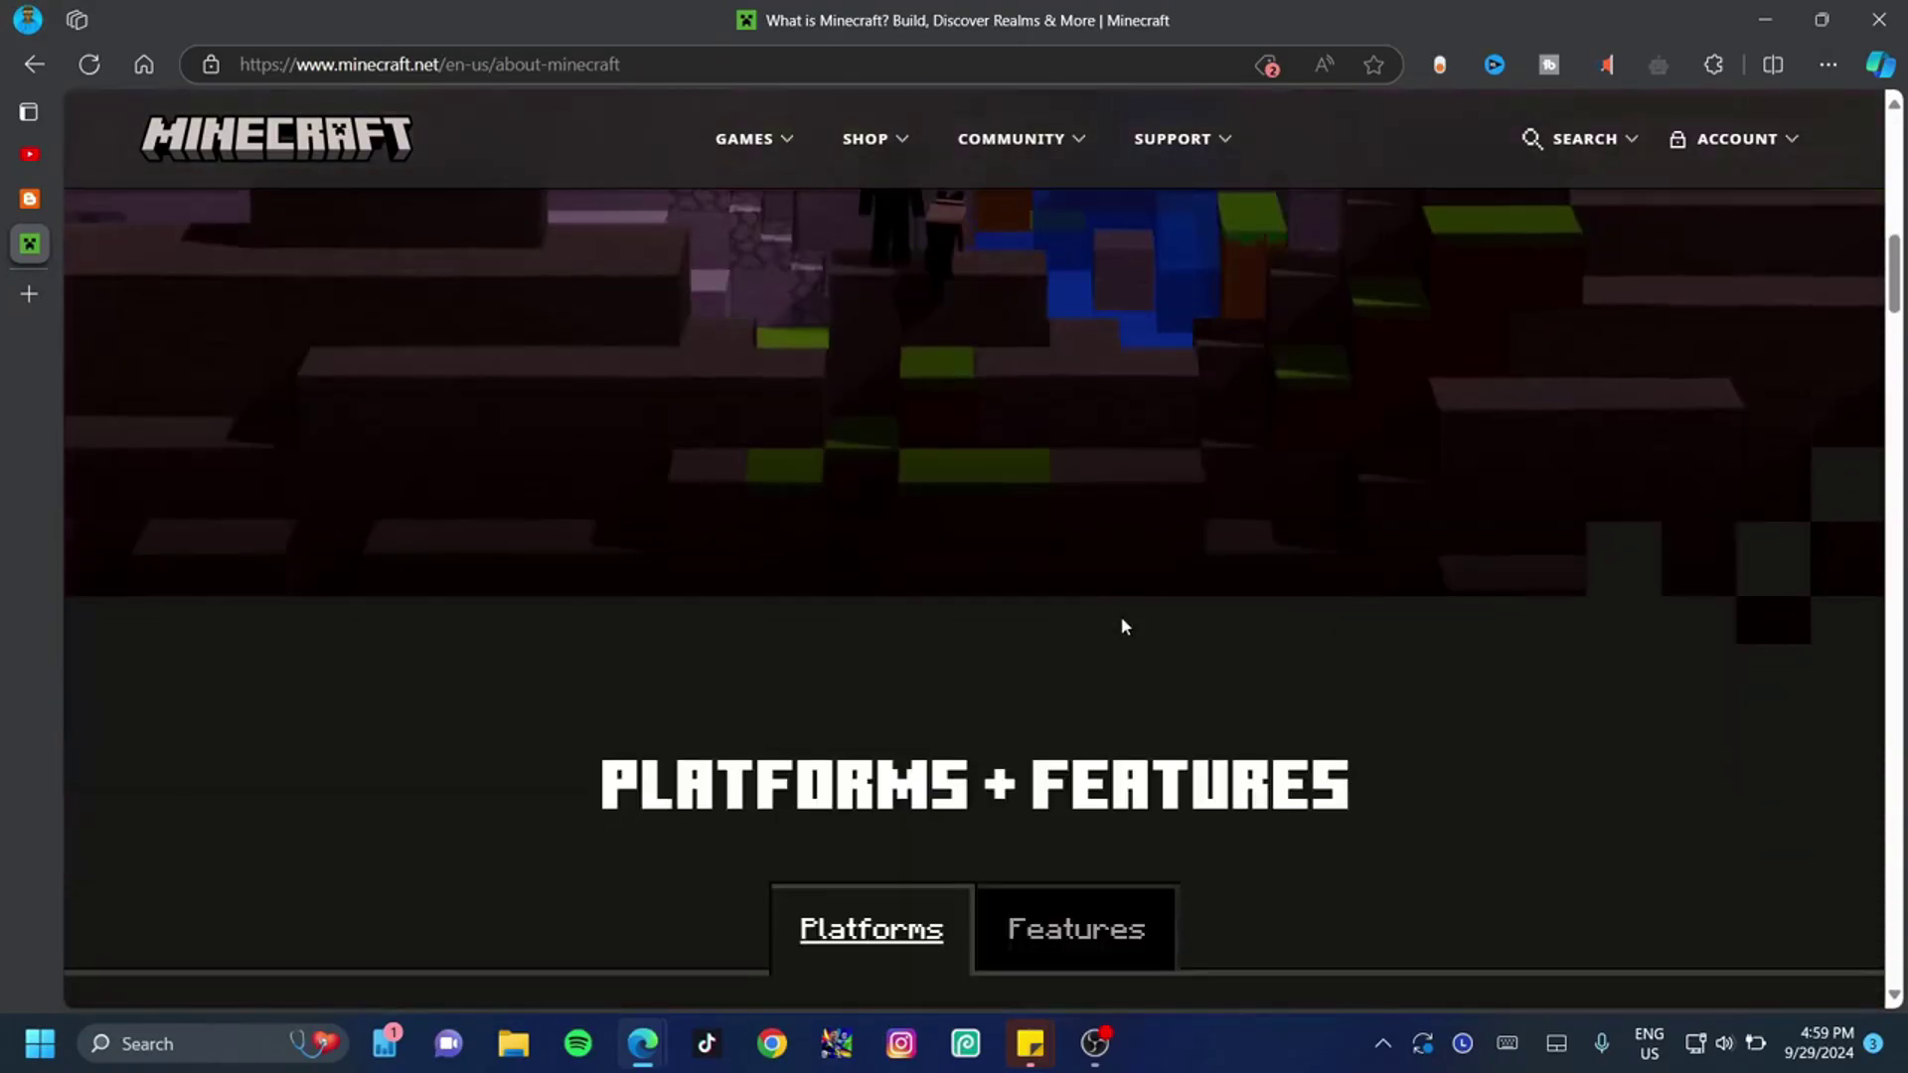
pyautogui.scroll(-3, 1121, 620)
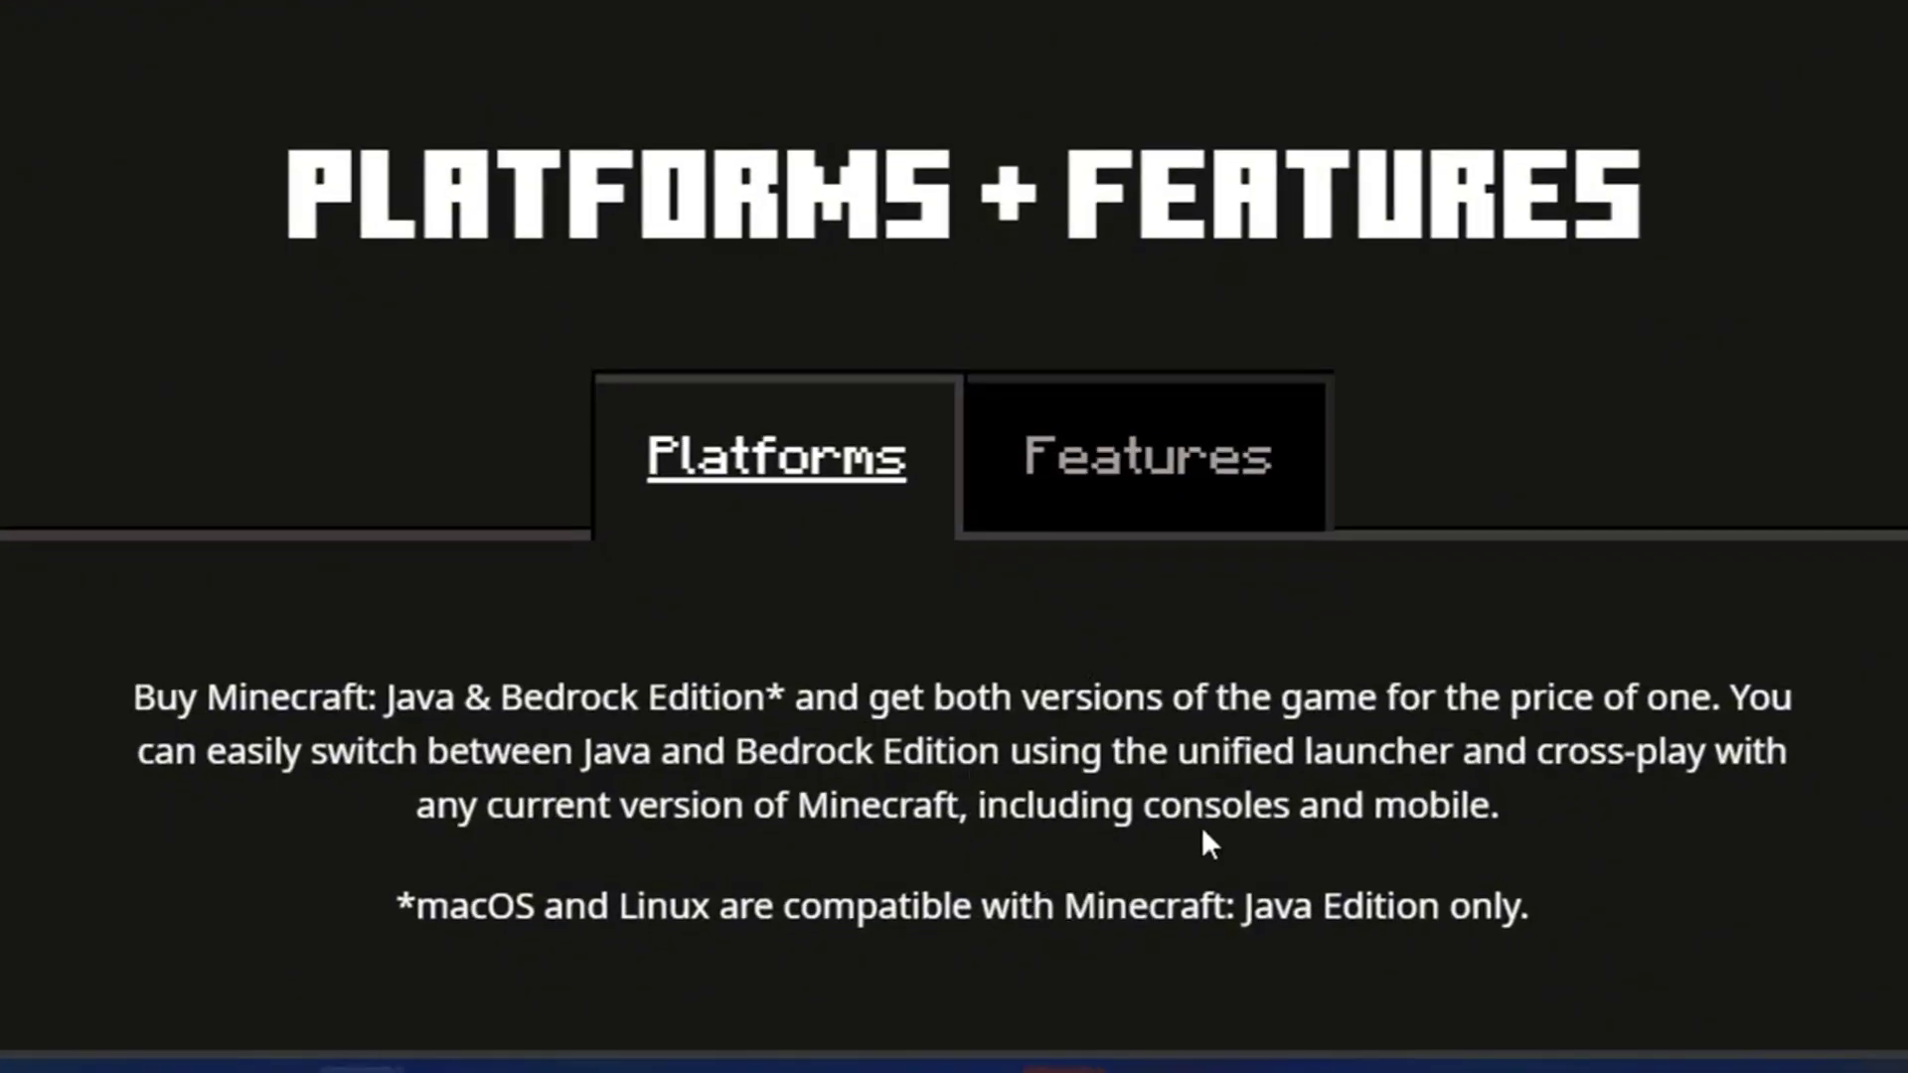
# - Highlight consoles and mobile, Bedrock Edition, macOS and Linux, and Java Edition in the platforms text
pyautogui.moveTo(1151, 808); pyautogui.dragTo(1490, 806)
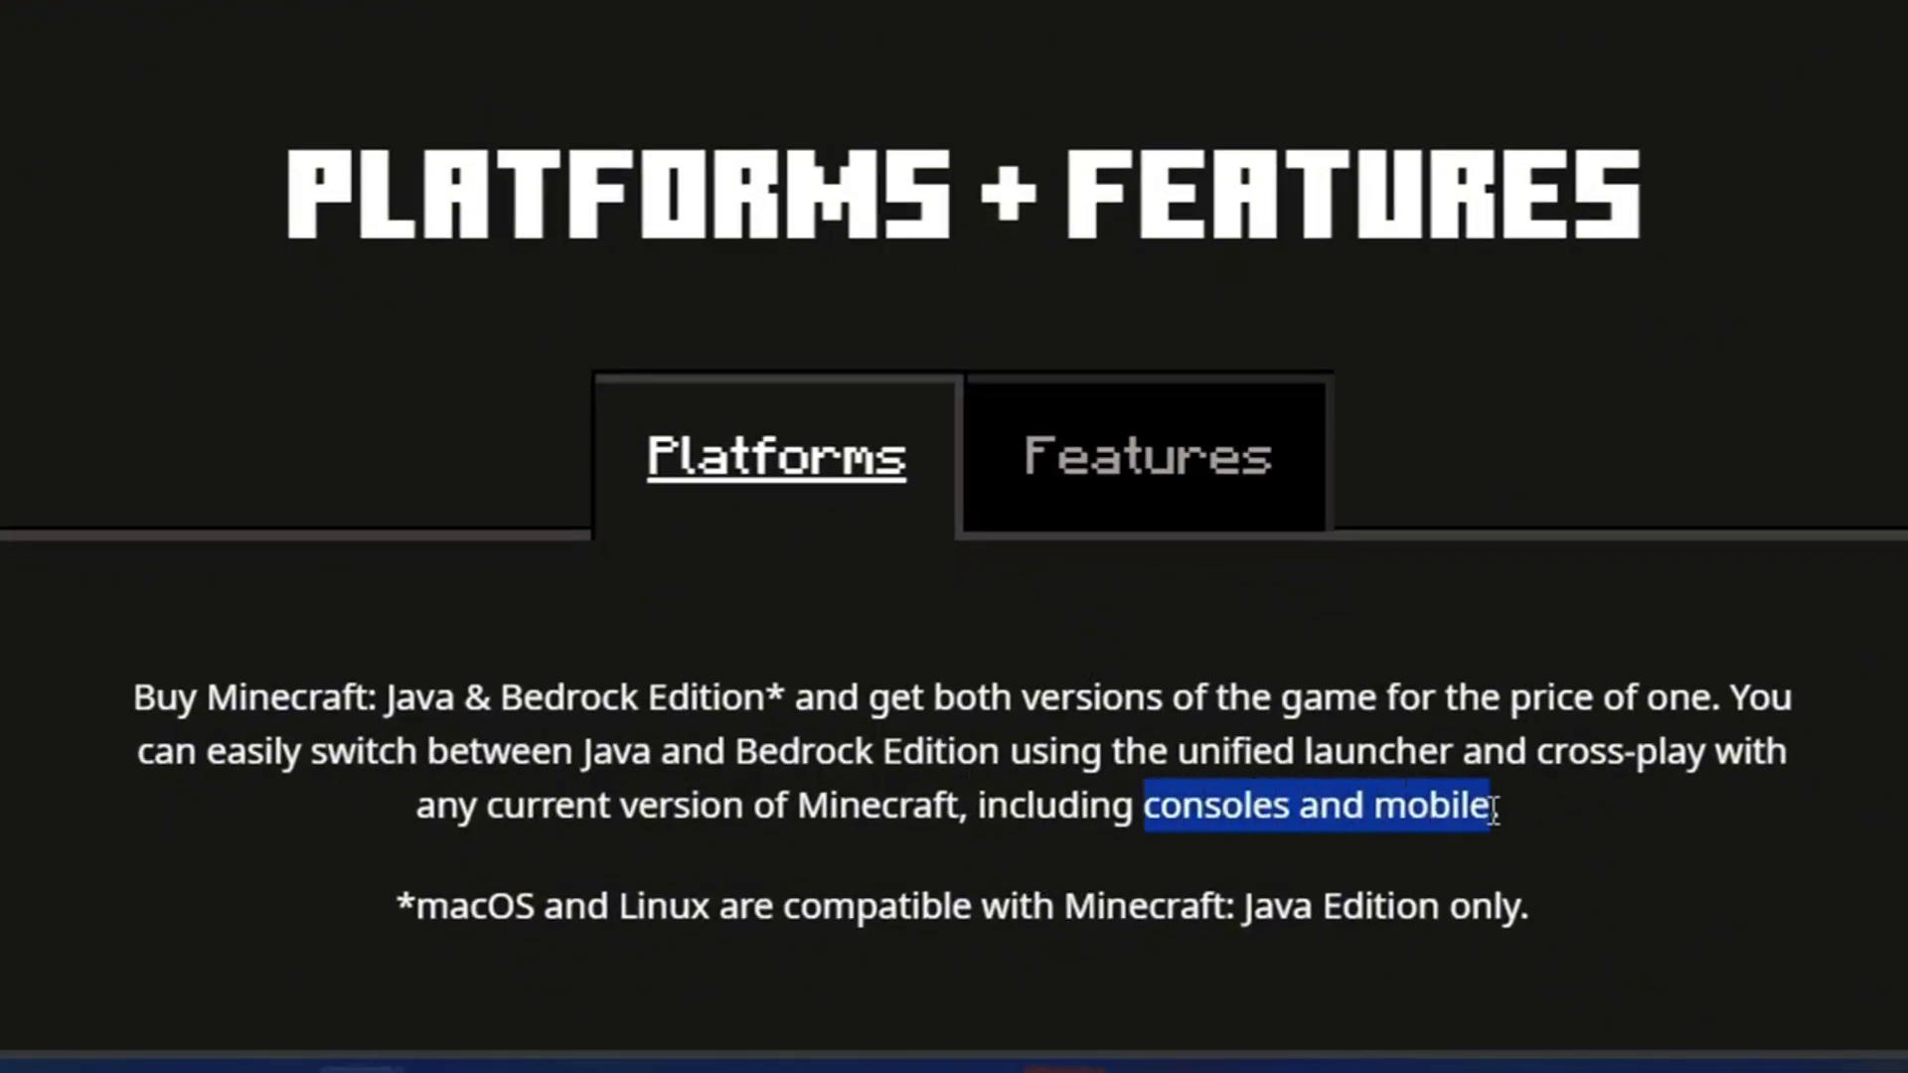
pyautogui.moveTo(385, 695); pyautogui.dragTo(793, 701)
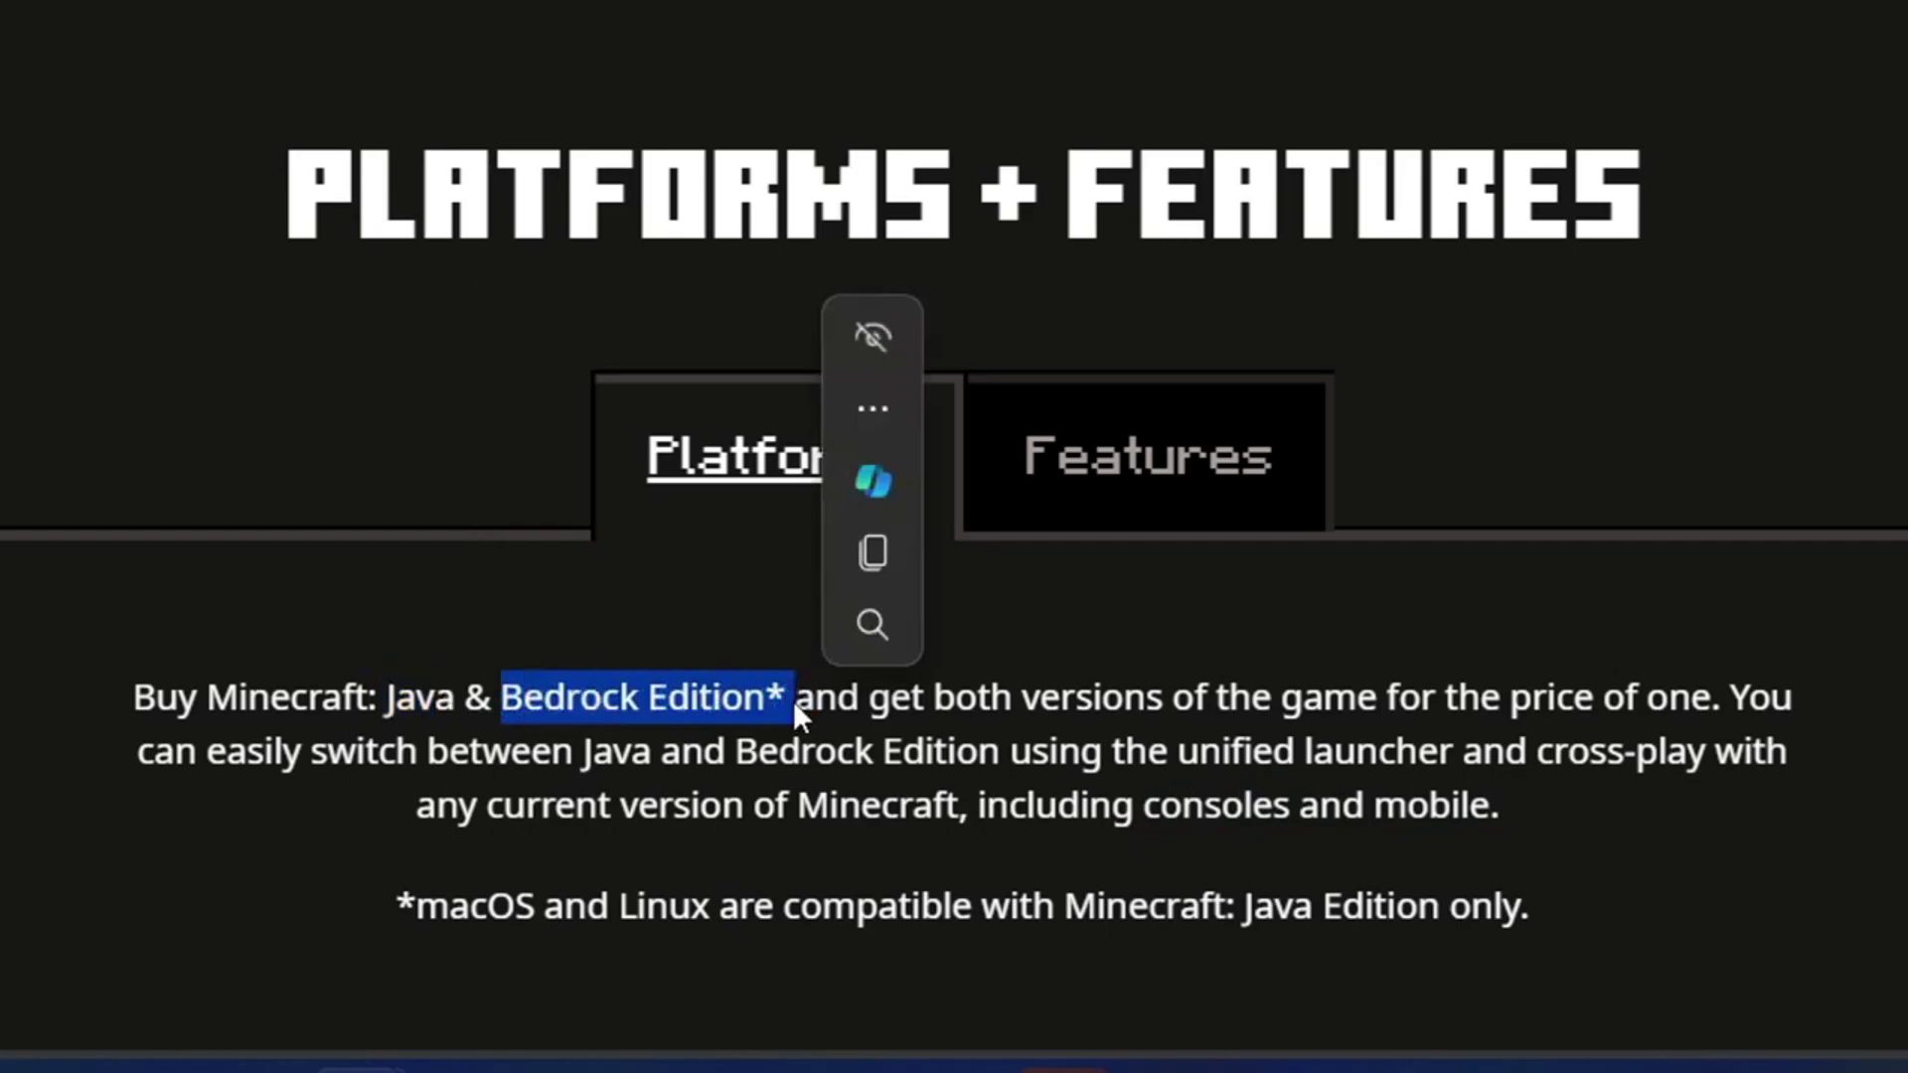
pyautogui.moveTo(414, 915); pyautogui.dragTo(714, 915)
pyautogui.moveTo(1234, 913); pyautogui.dragTo(1443, 912)
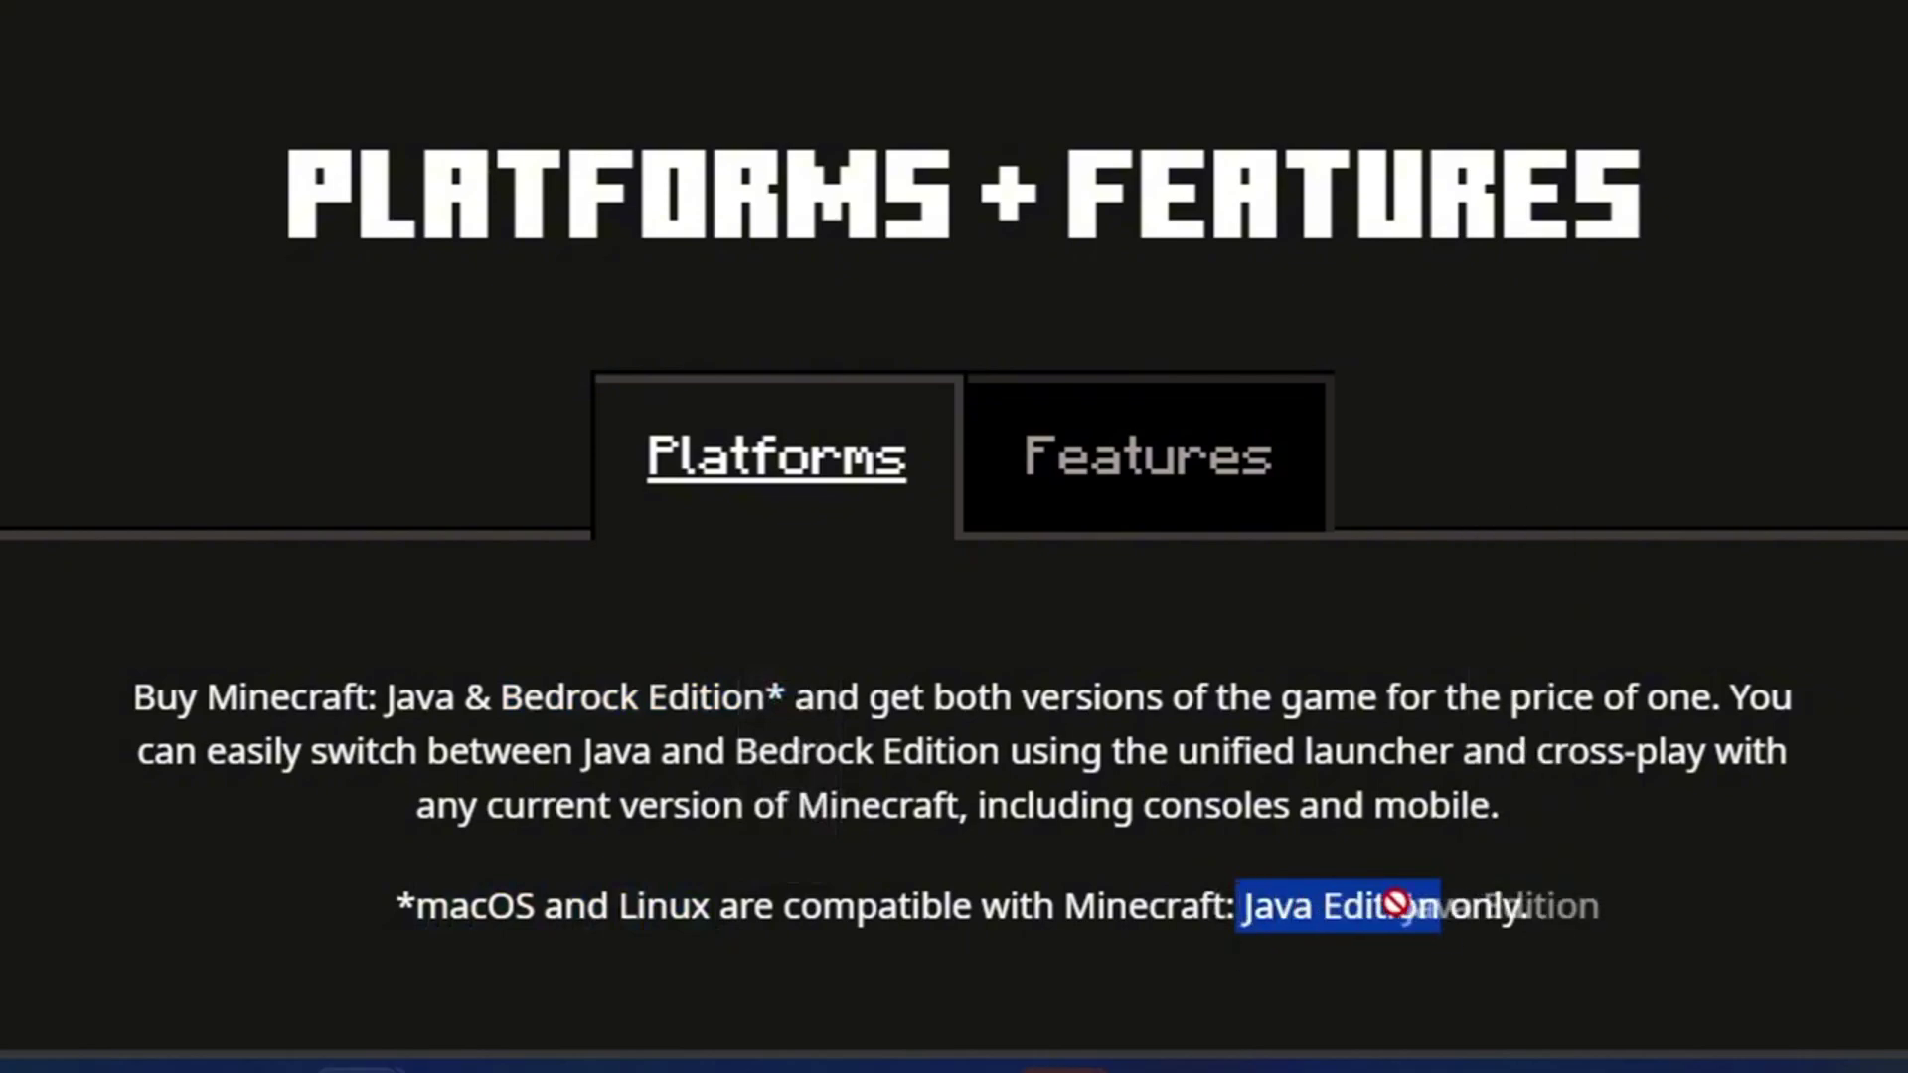
pyautogui.click(1550, 875)
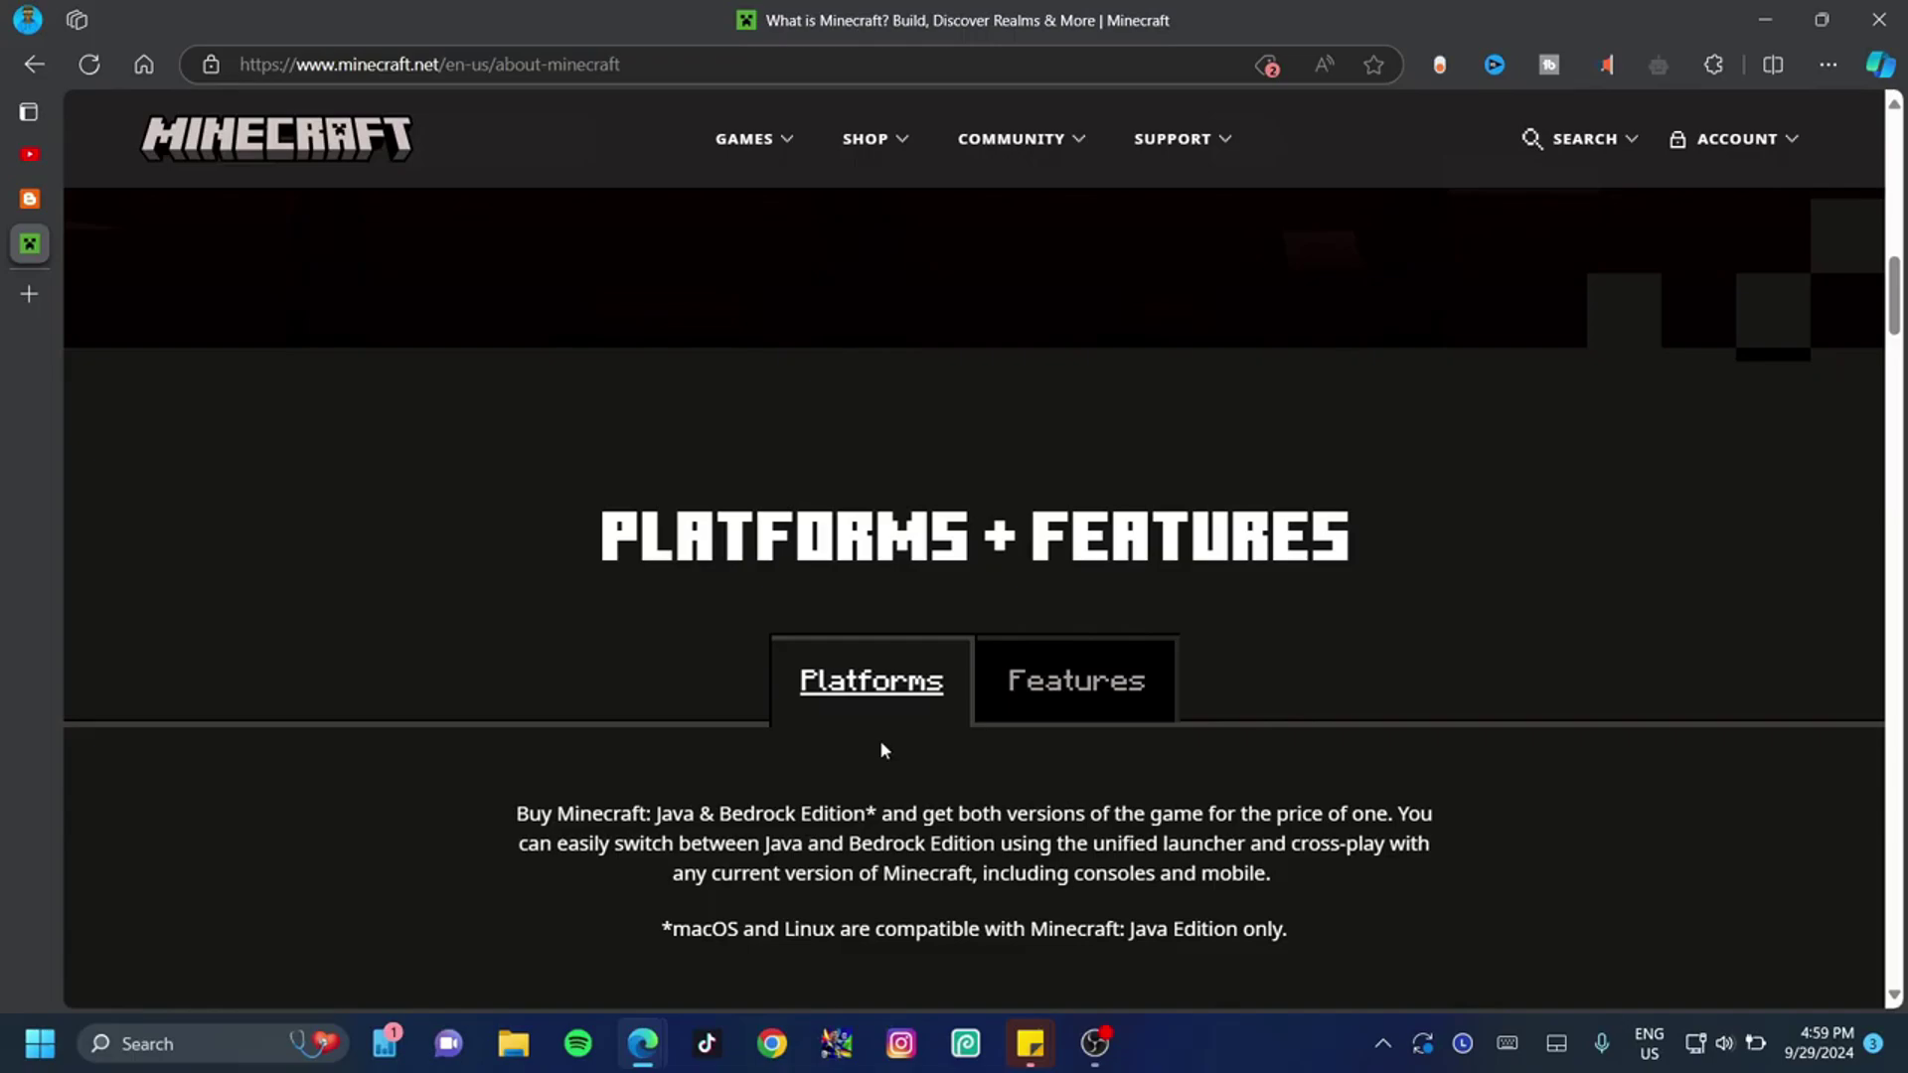
# - Buy Now for Windows/Mac/Linux and choose the standard $29.99 Java & Bedrock Edition
pyautogui.scroll(-5, 797, 567)
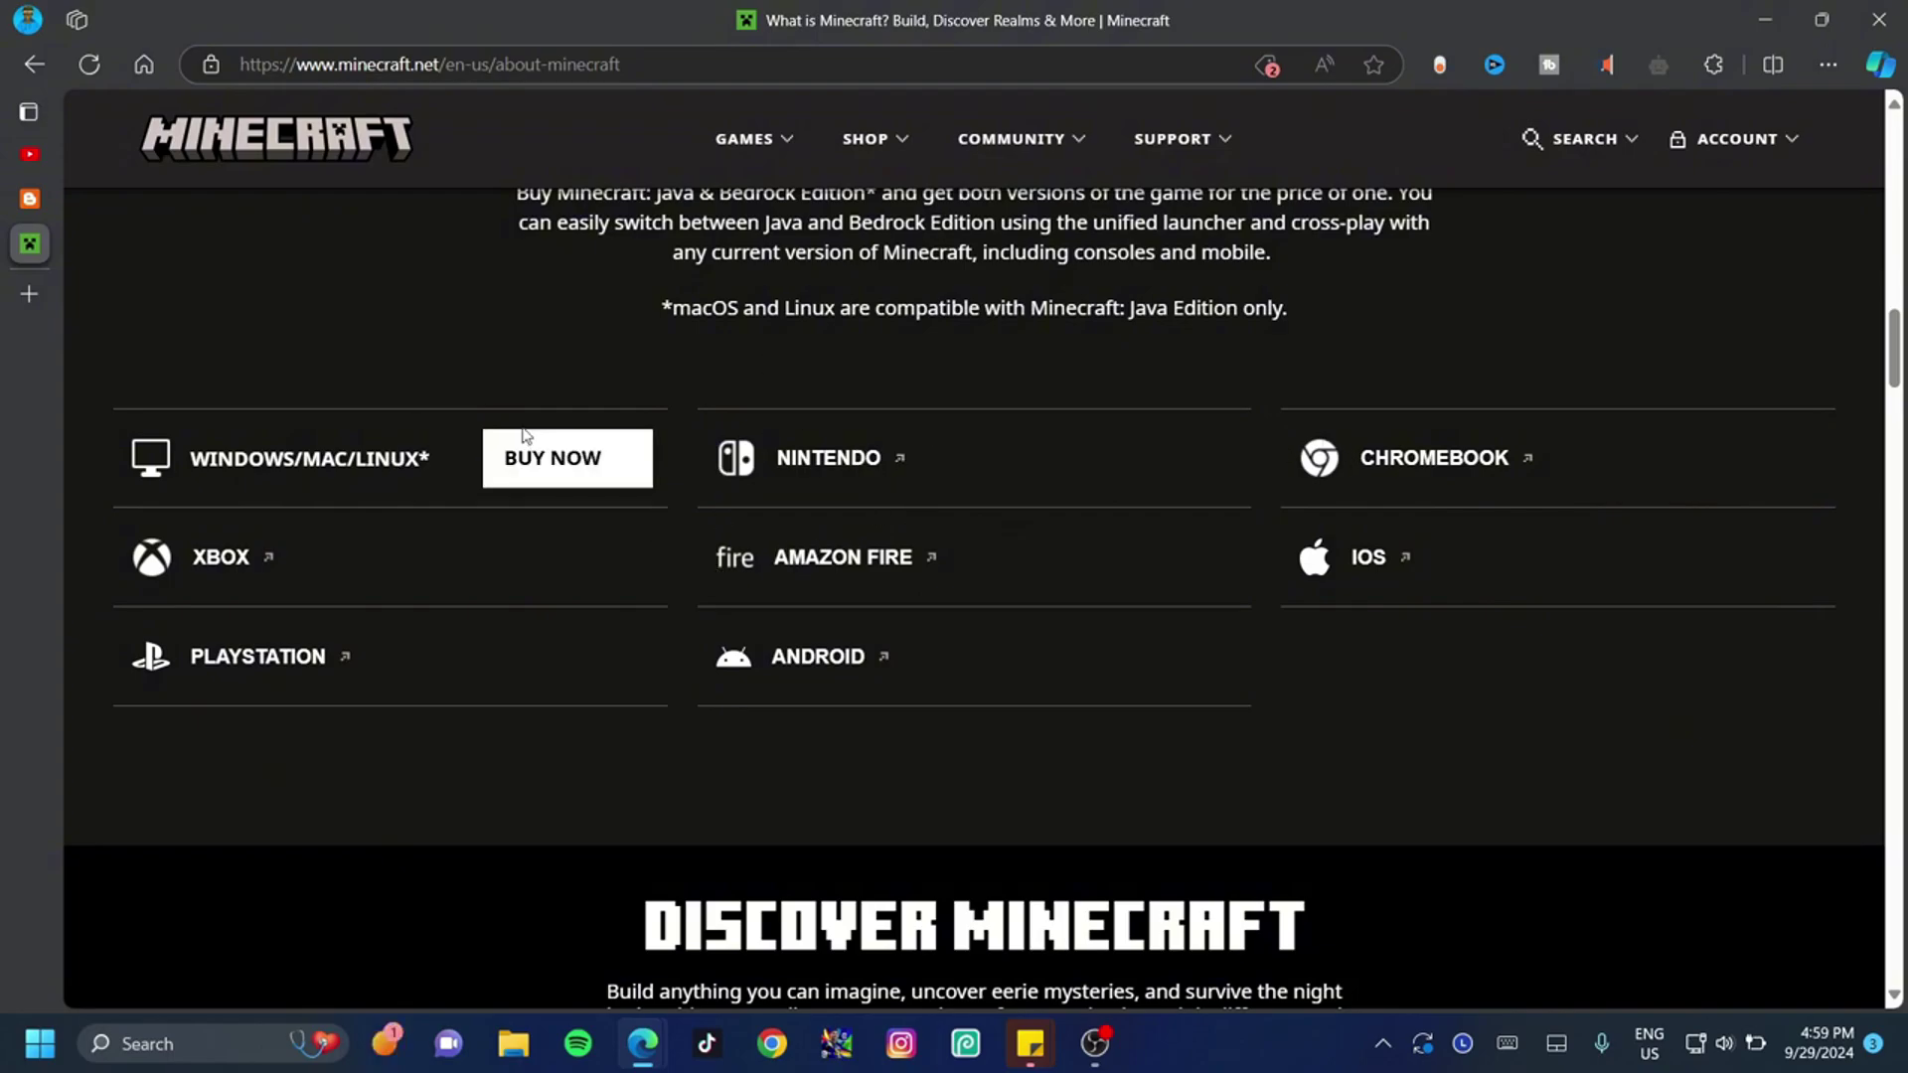
pyautogui.click(561, 467)
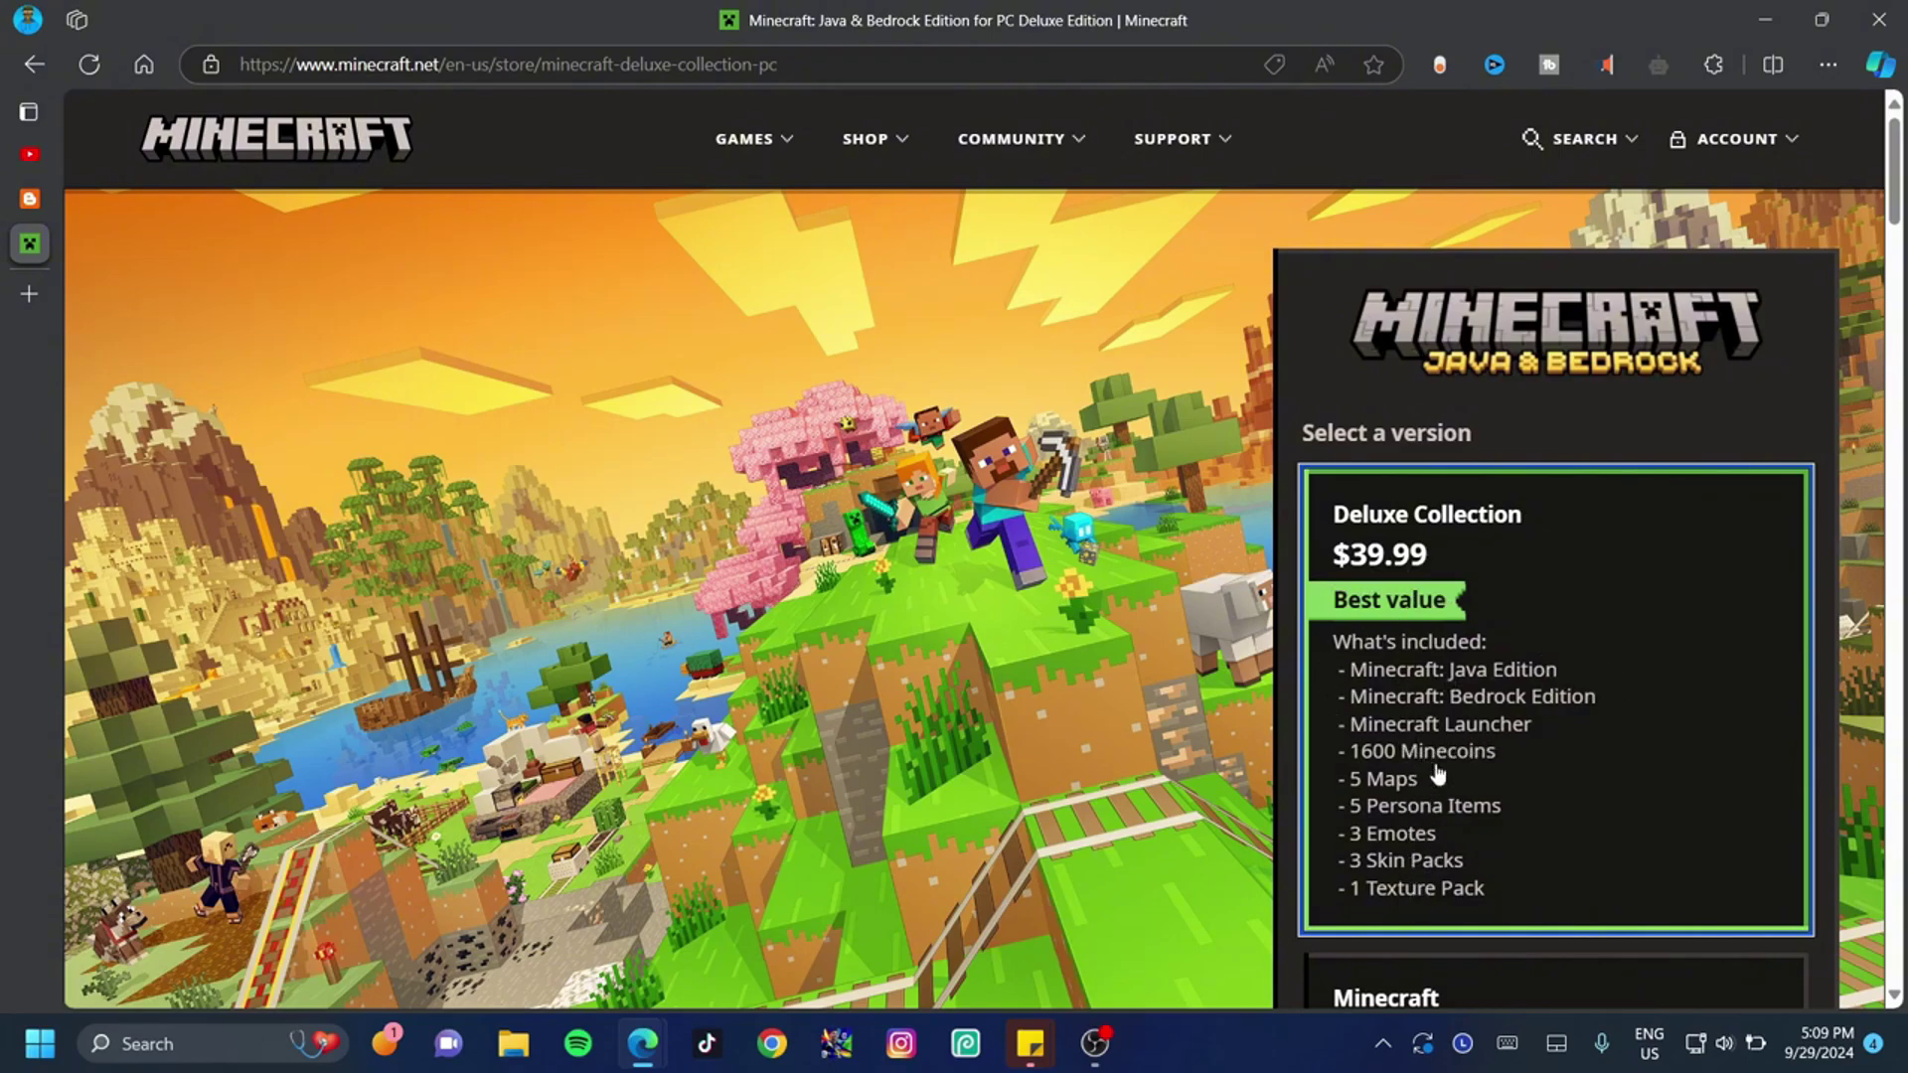
pyautogui.scroll(-5, 1465, 669)
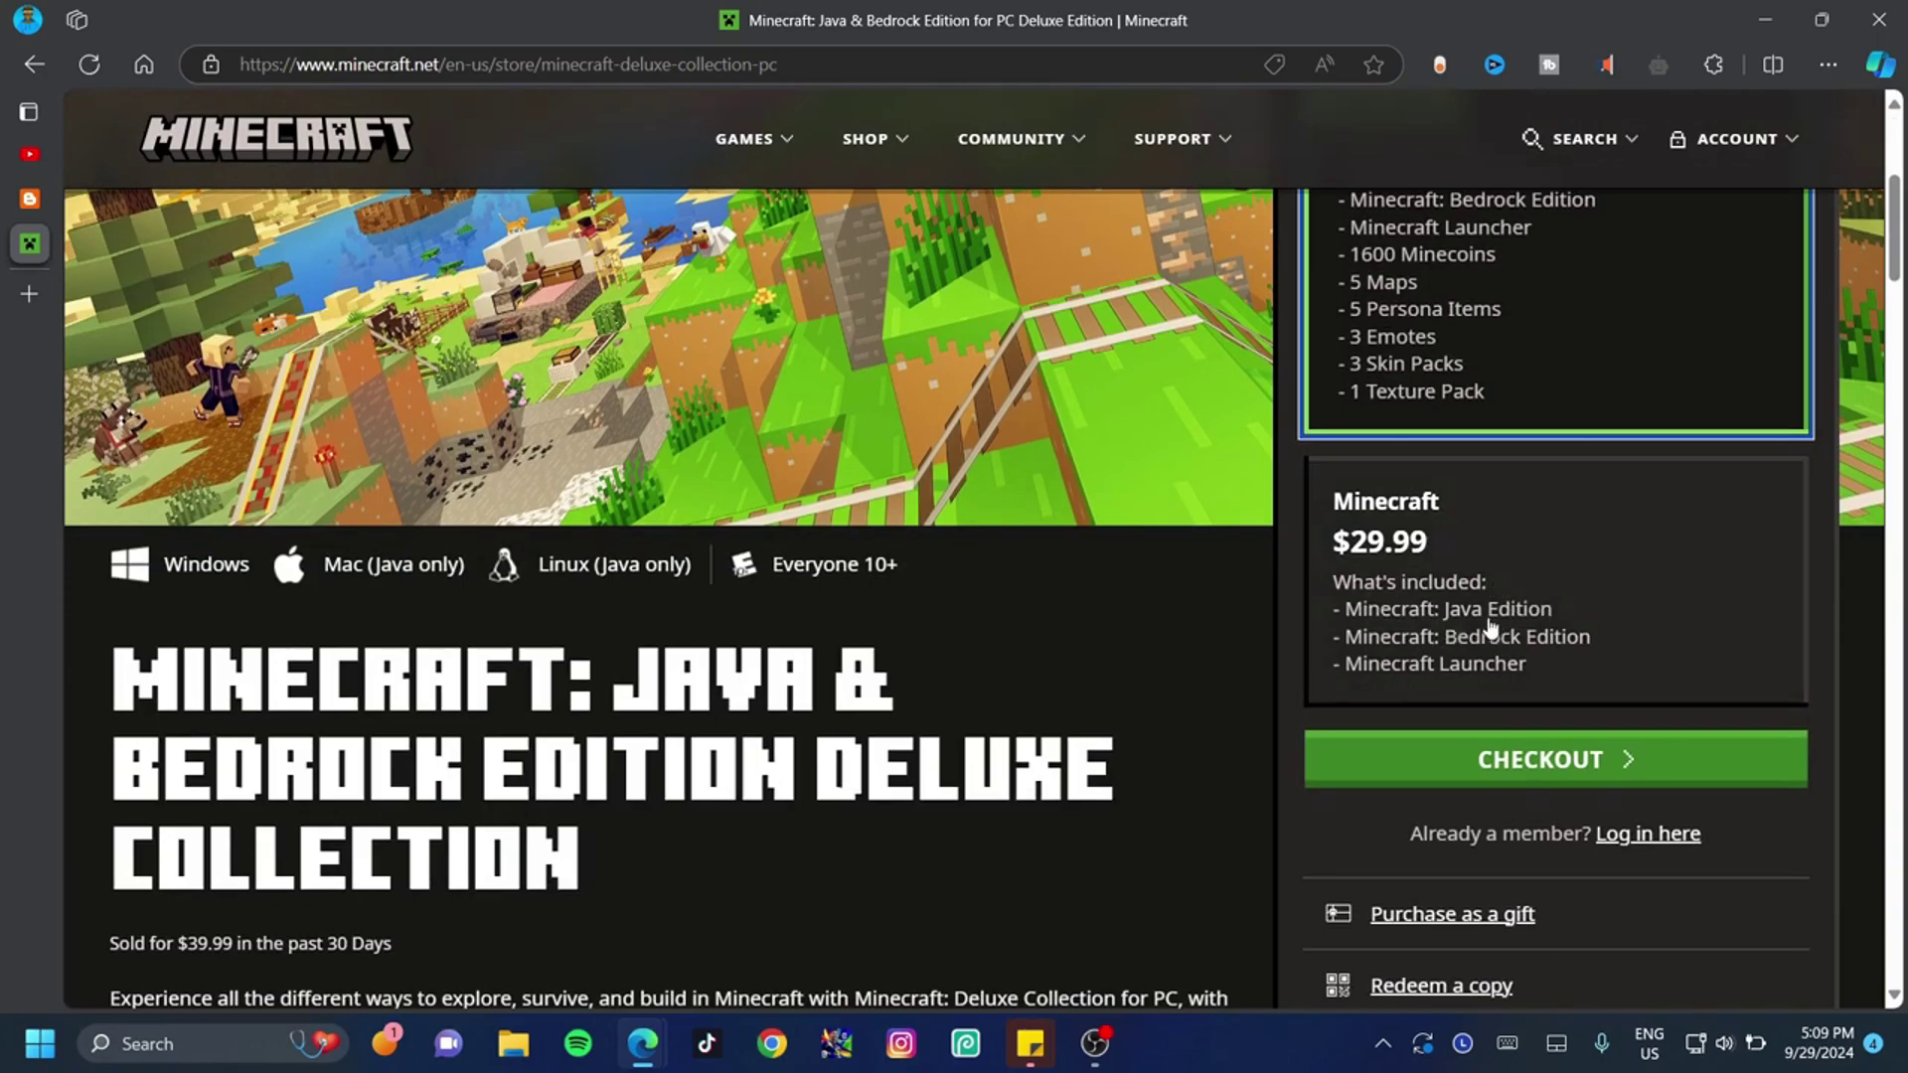
pyautogui.click(1490, 626)
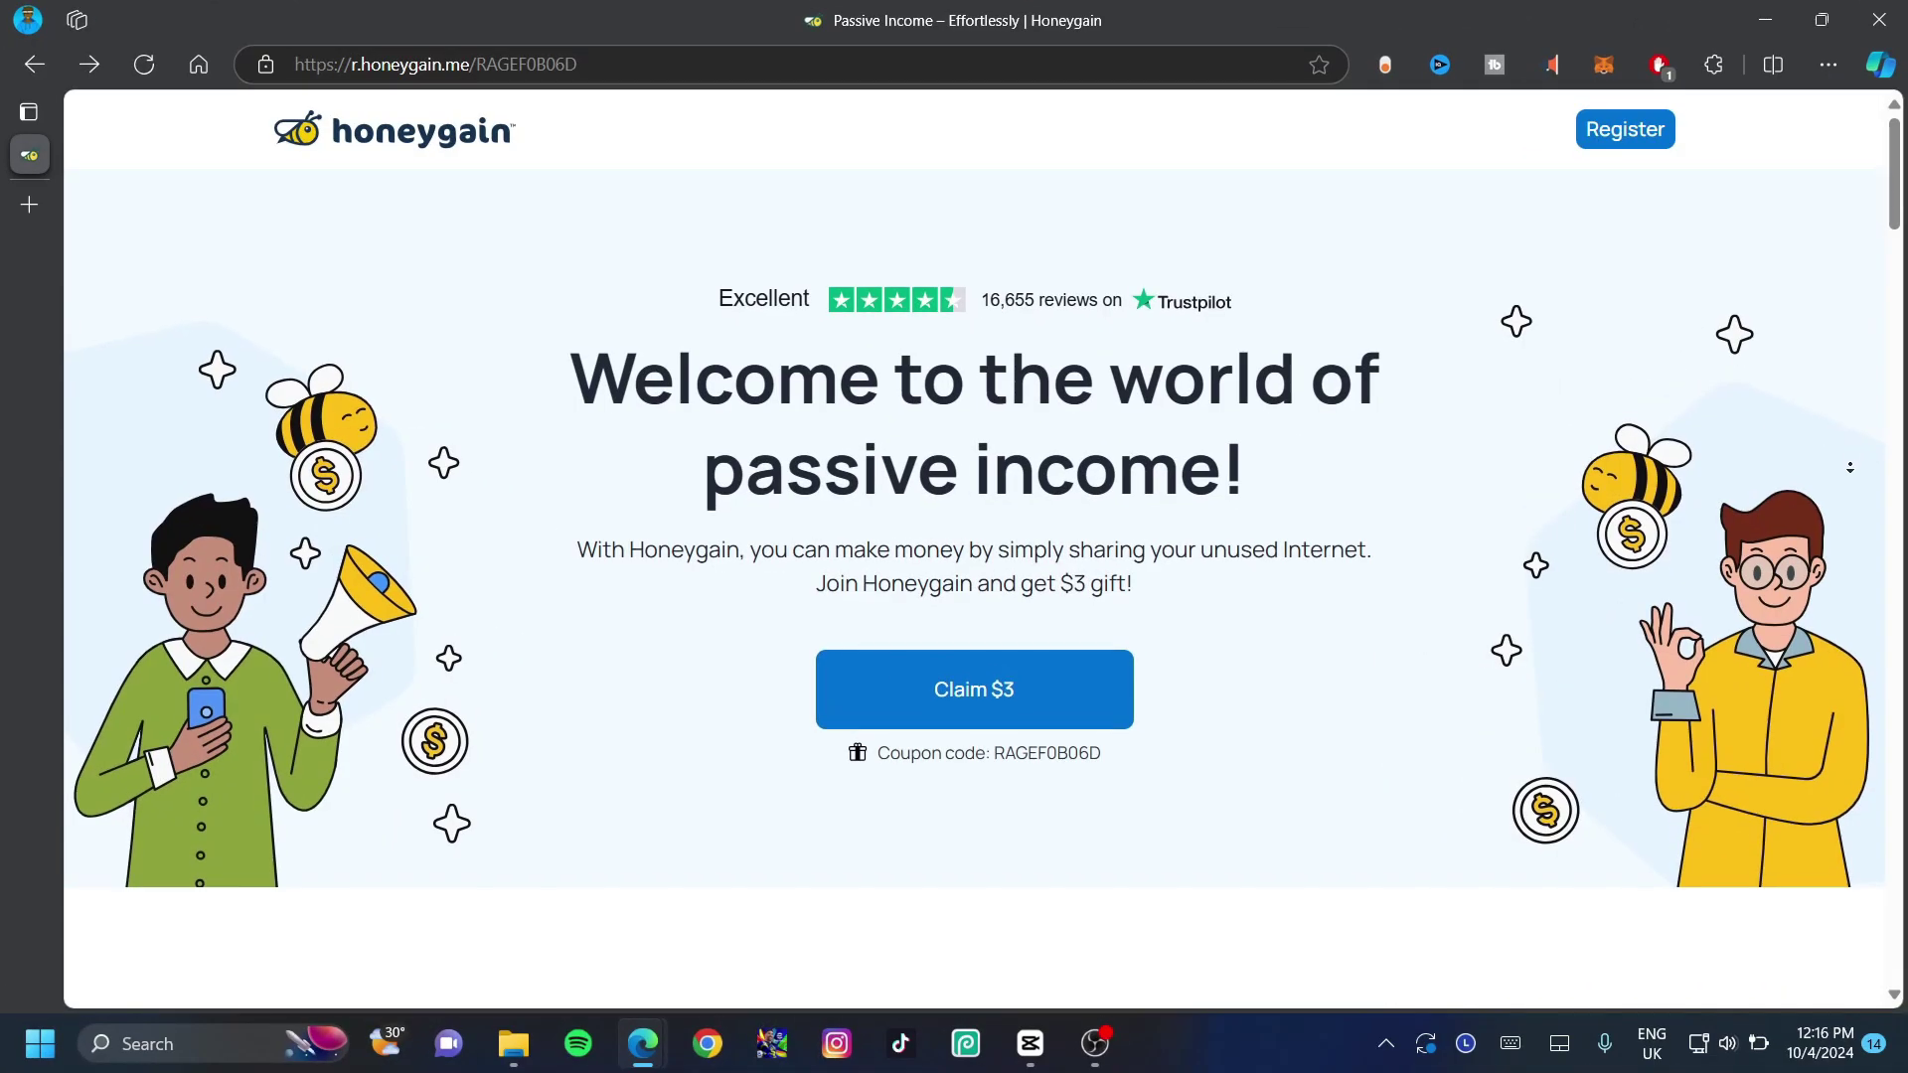
# - Highlight the 'Earn up to $30 a month' heading and claim Honeygain's $3 sign-up gift
pyautogui.scroll(-3, 1850, 577)
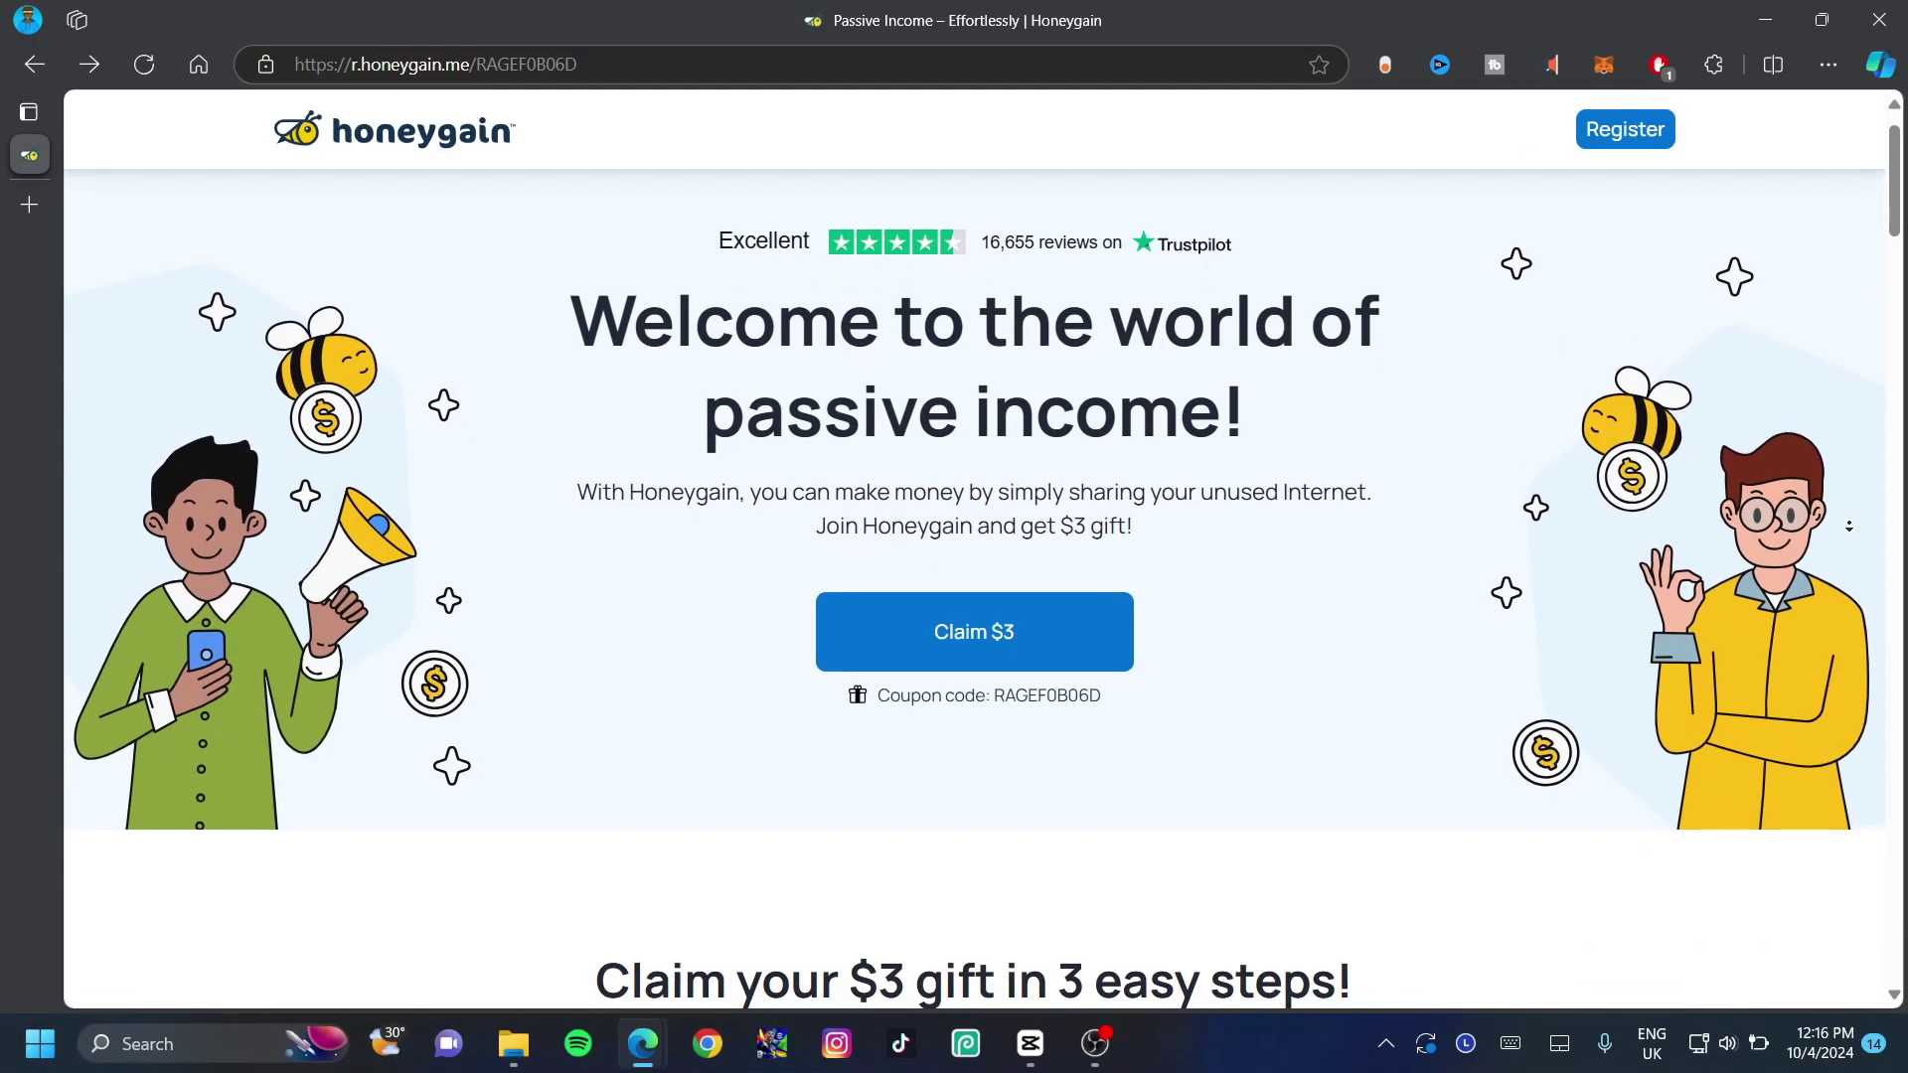
pyautogui.scroll(-20, 1849, 577)
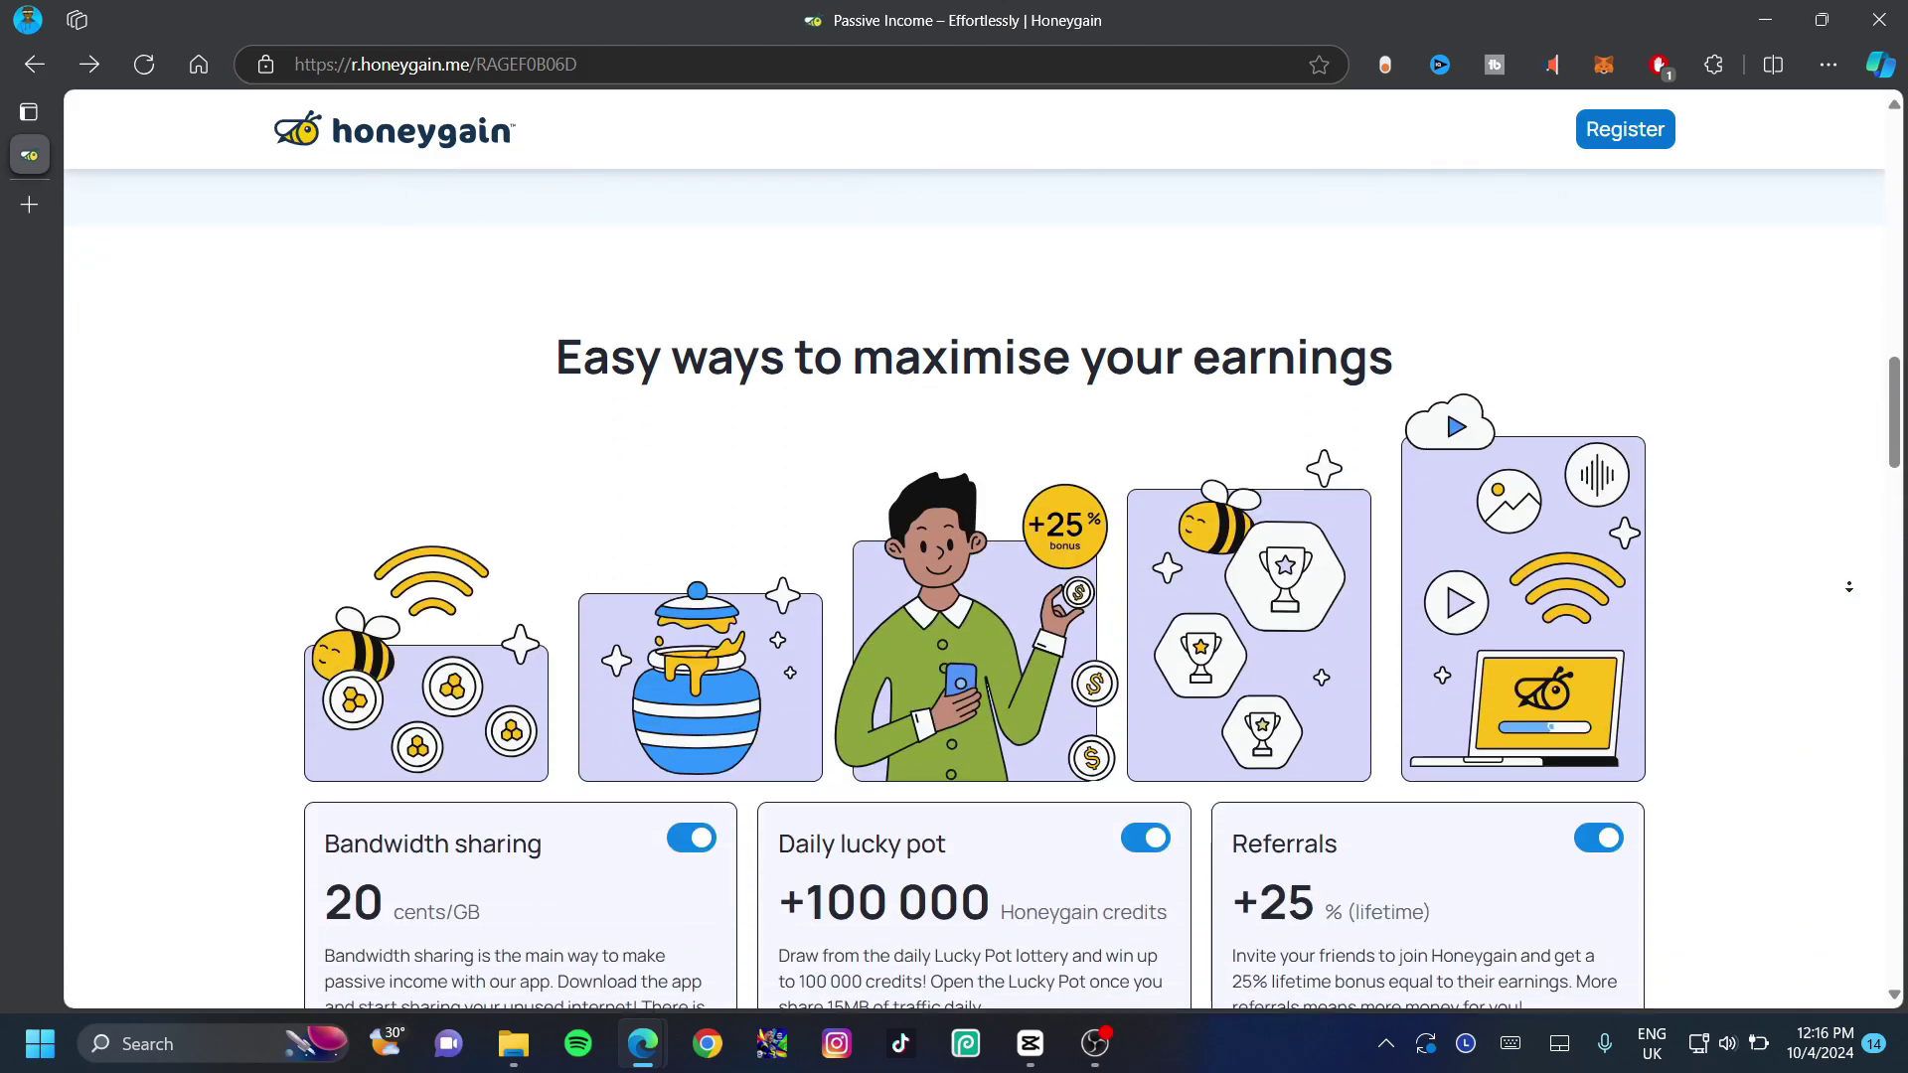
pyautogui.scroll(-5, 1850, 586)
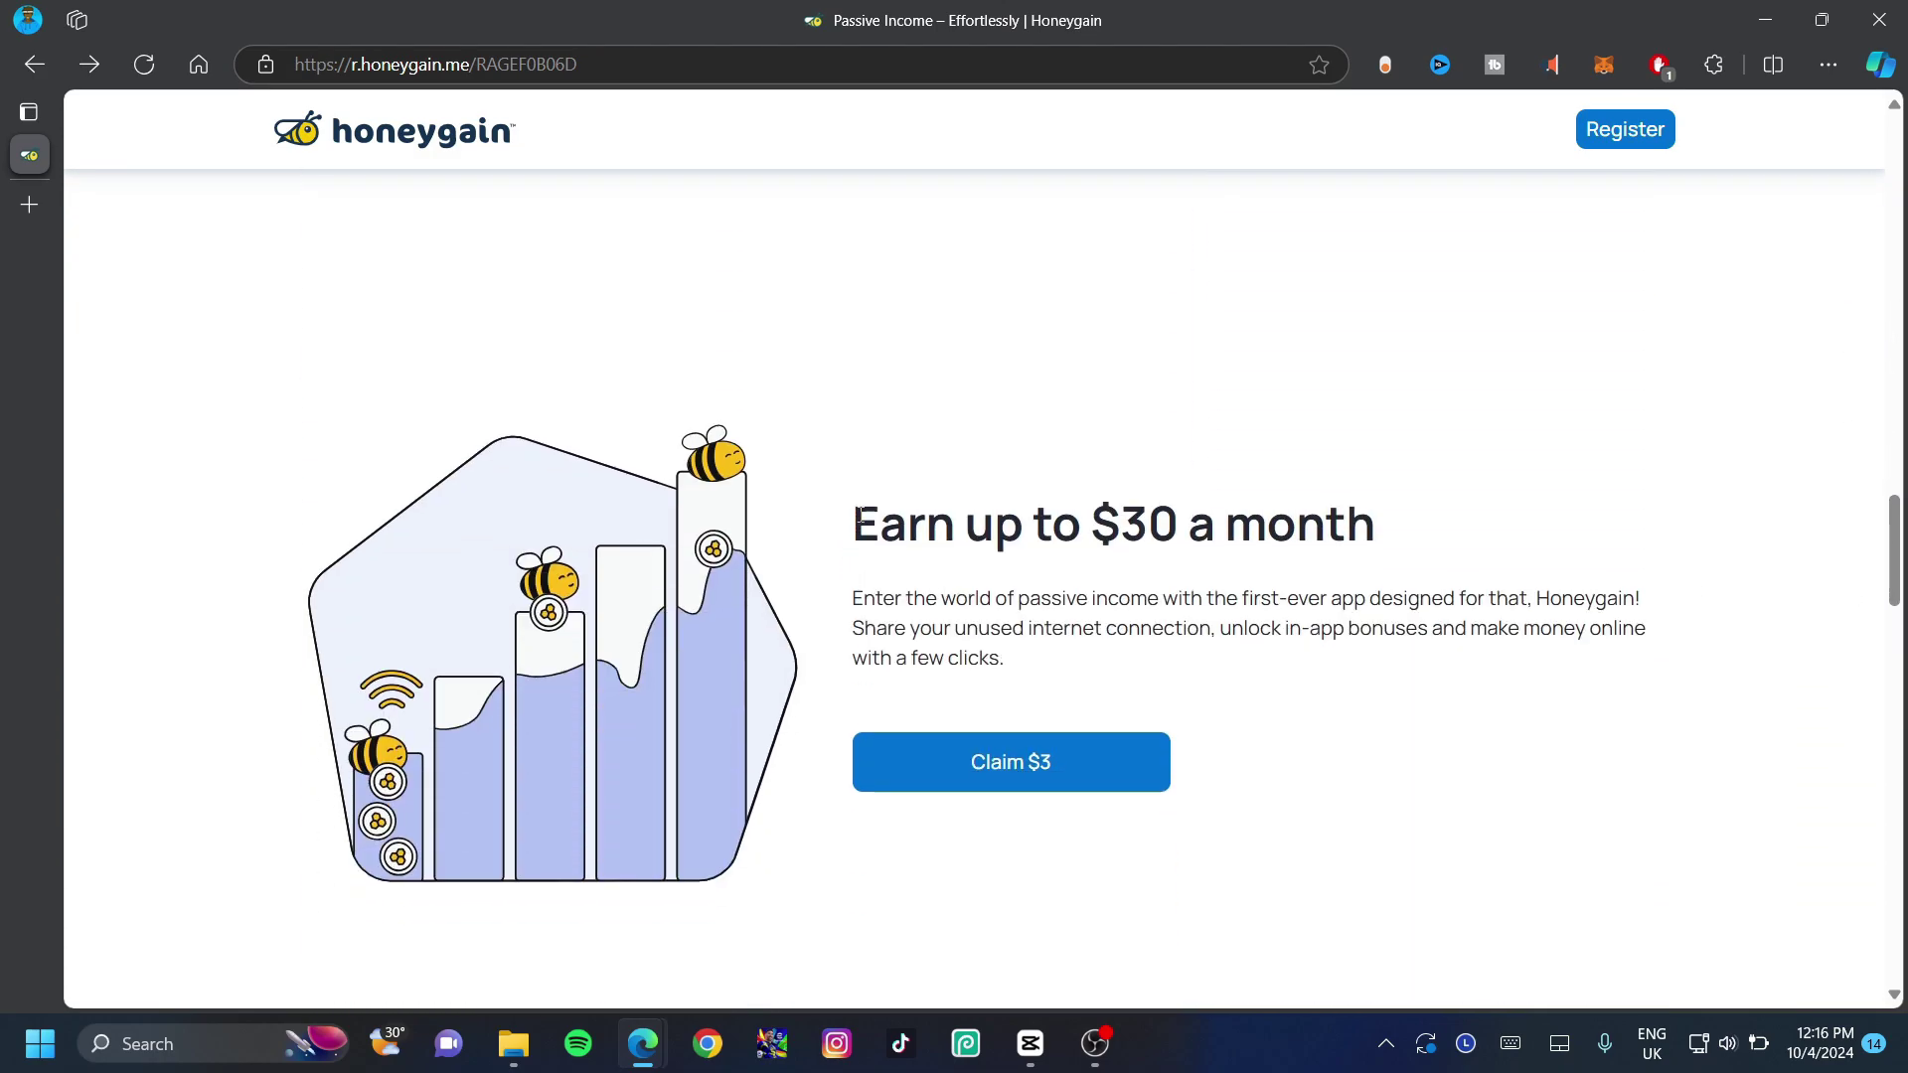
pyautogui.moveTo(857, 519); pyautogui.dragTo(1375, 554)
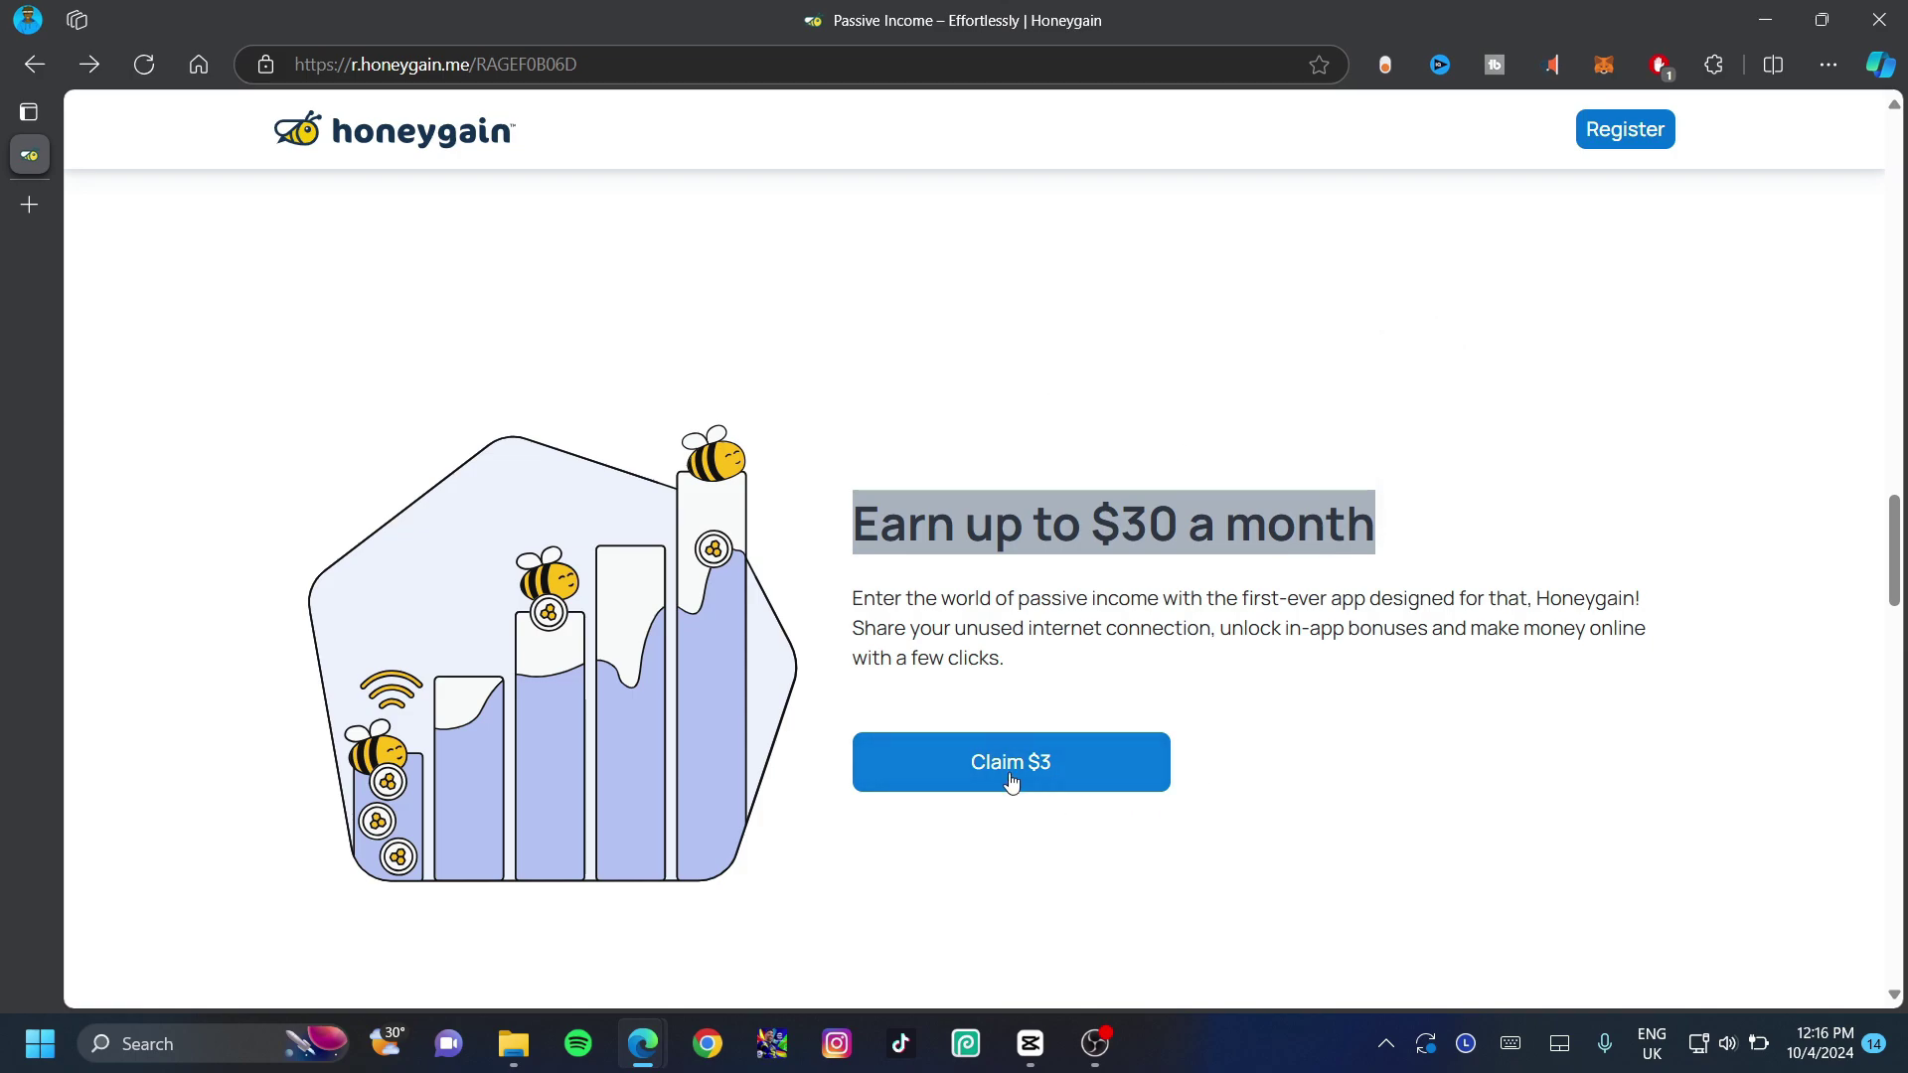
pyautogui.click(1071, 765)
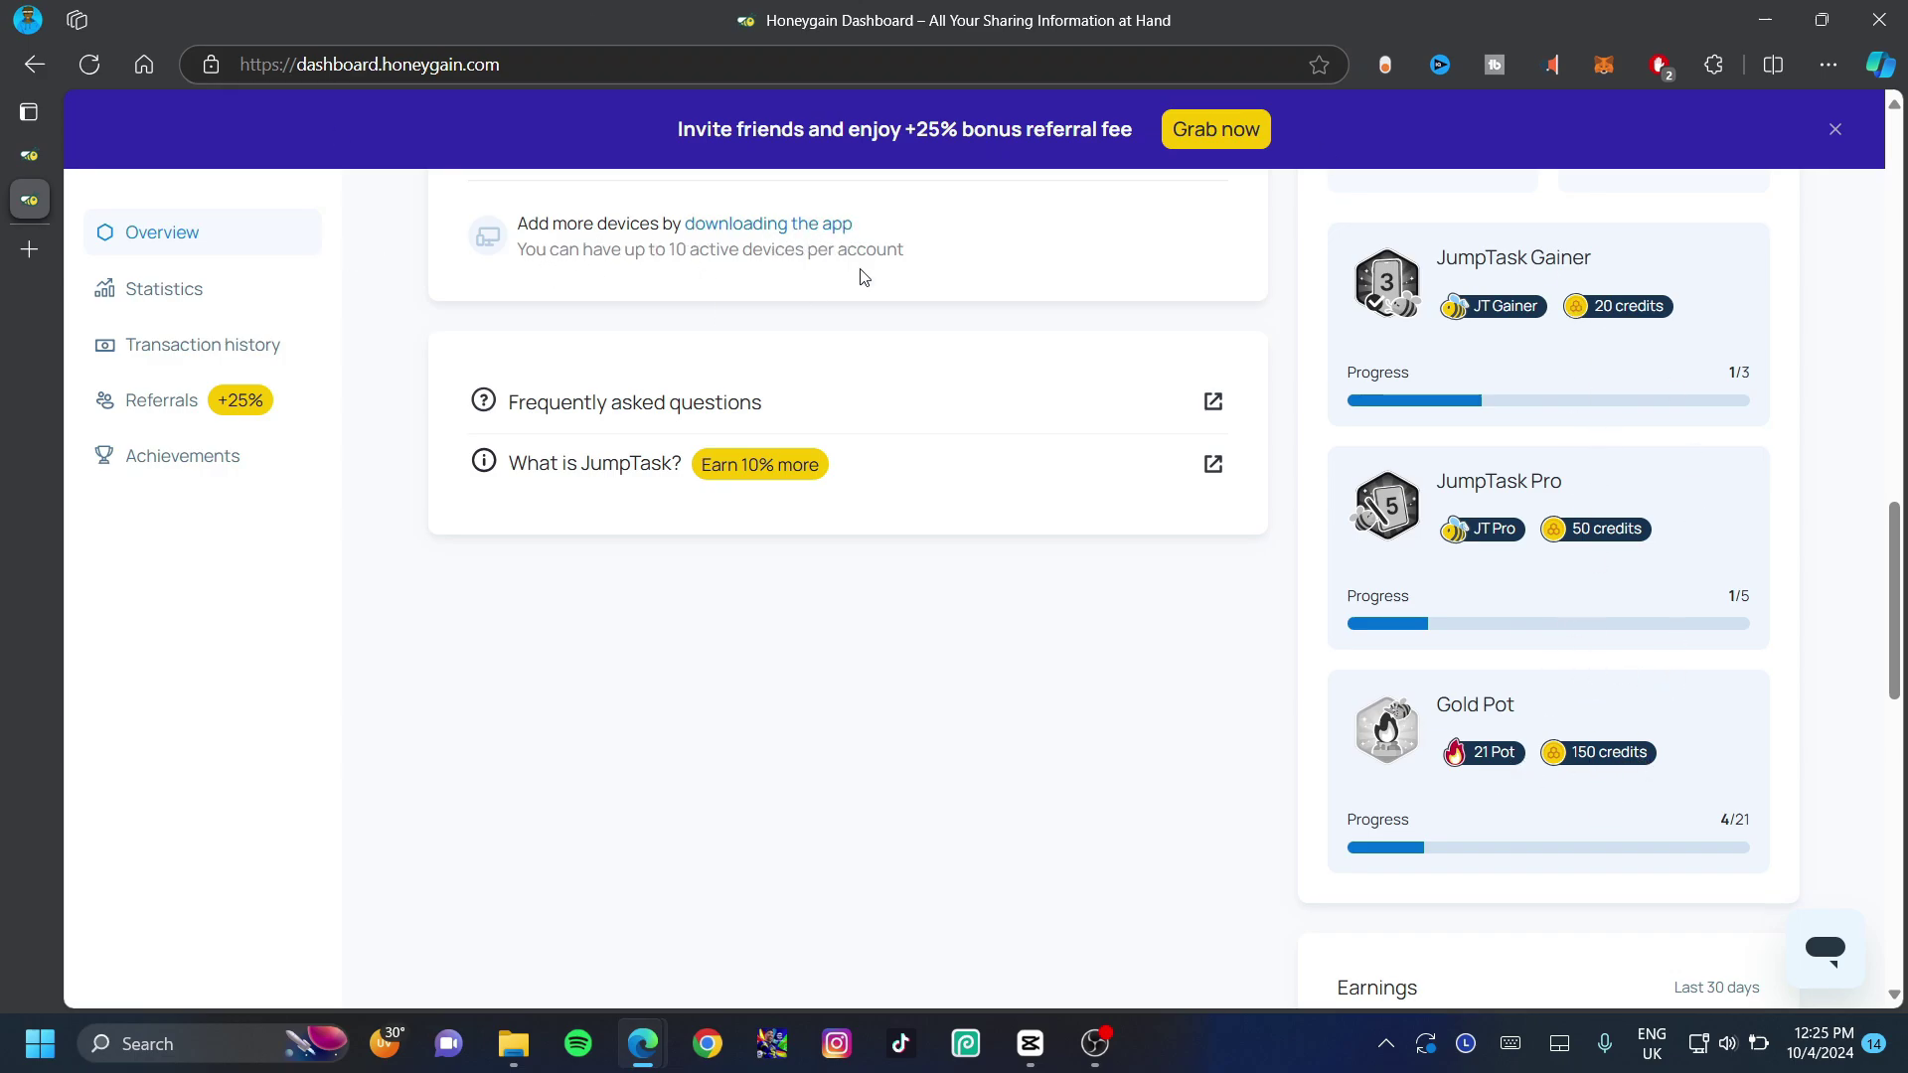
pyautogui.scroll(-10, 994, 397)
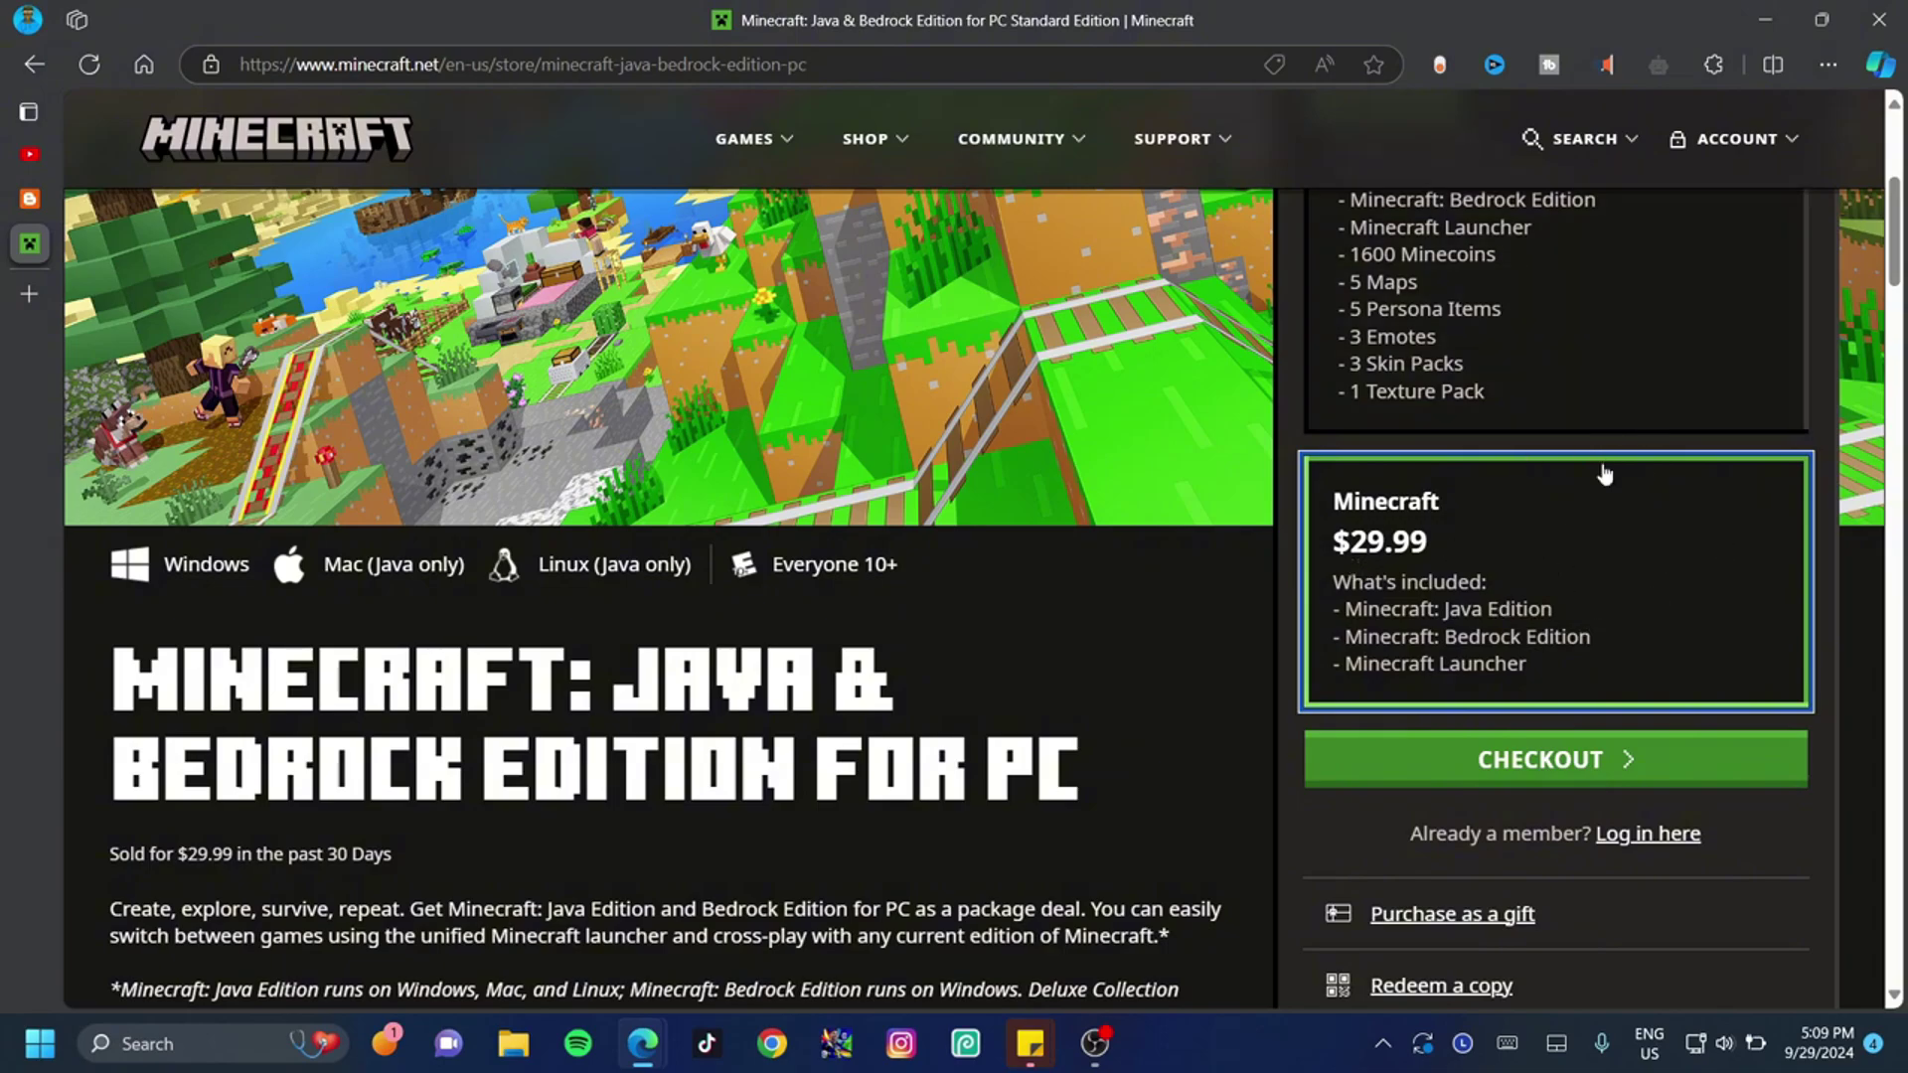
# - Choose SIGN IN from minecraft.net's ACCOUNT dropdown
pyautogui.click(1784, 143)
pyautogui.click(1651, 229)
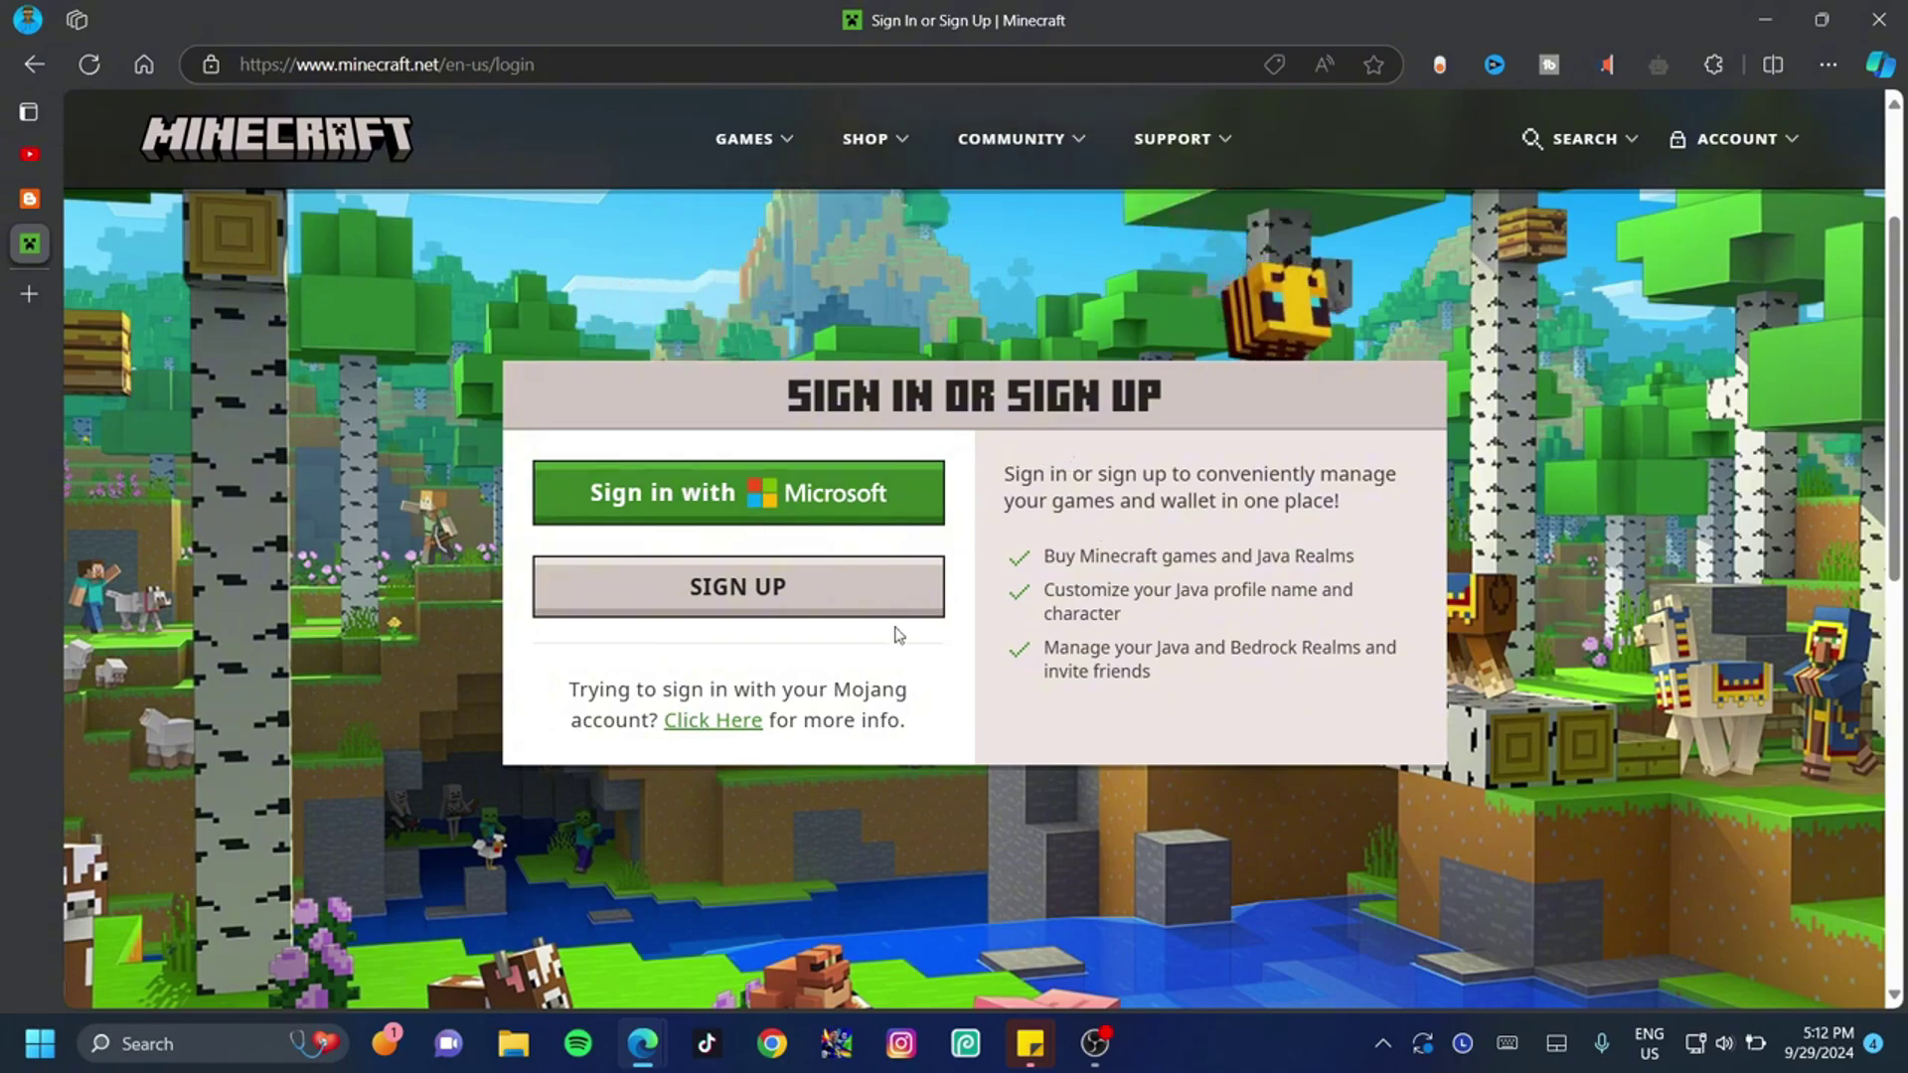
# - Launch Microsoft Store from the Windows start search
pyautogui.press('super')
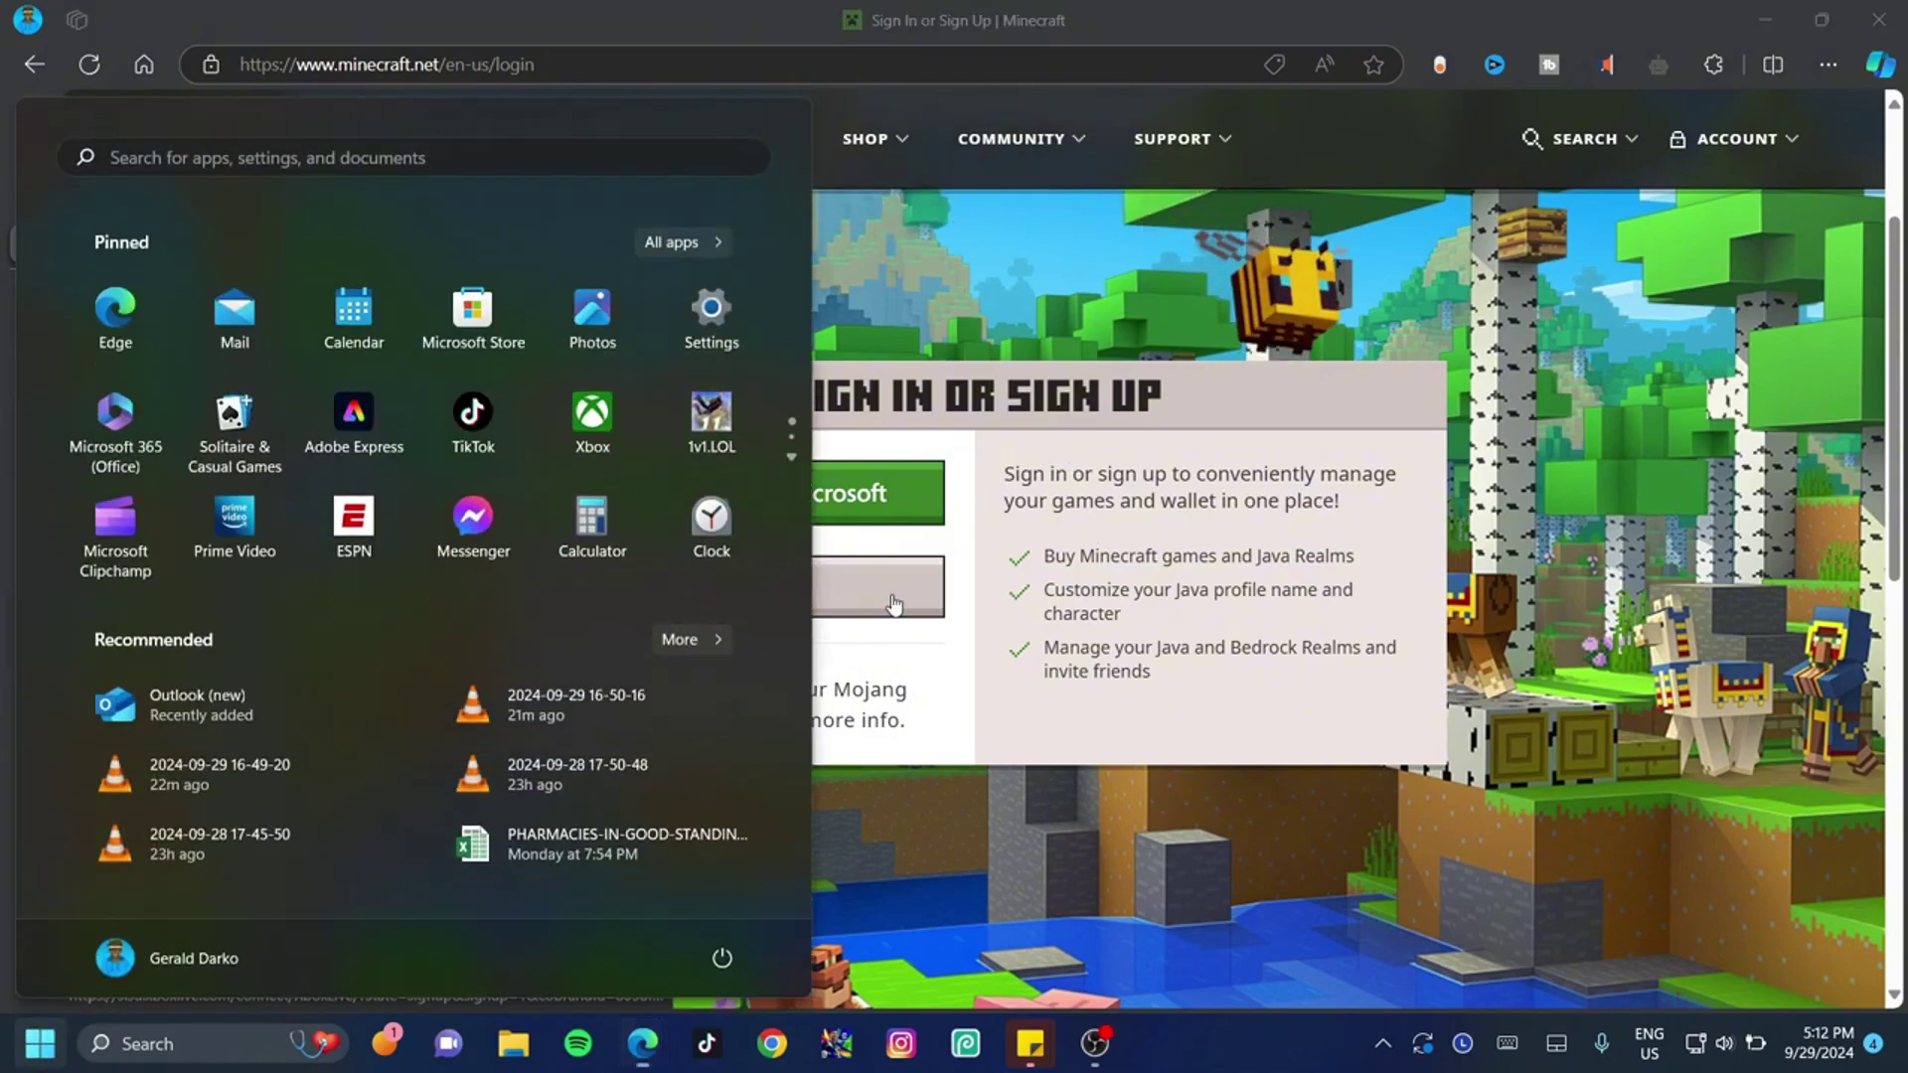
pyautogui.write('microsfot store')
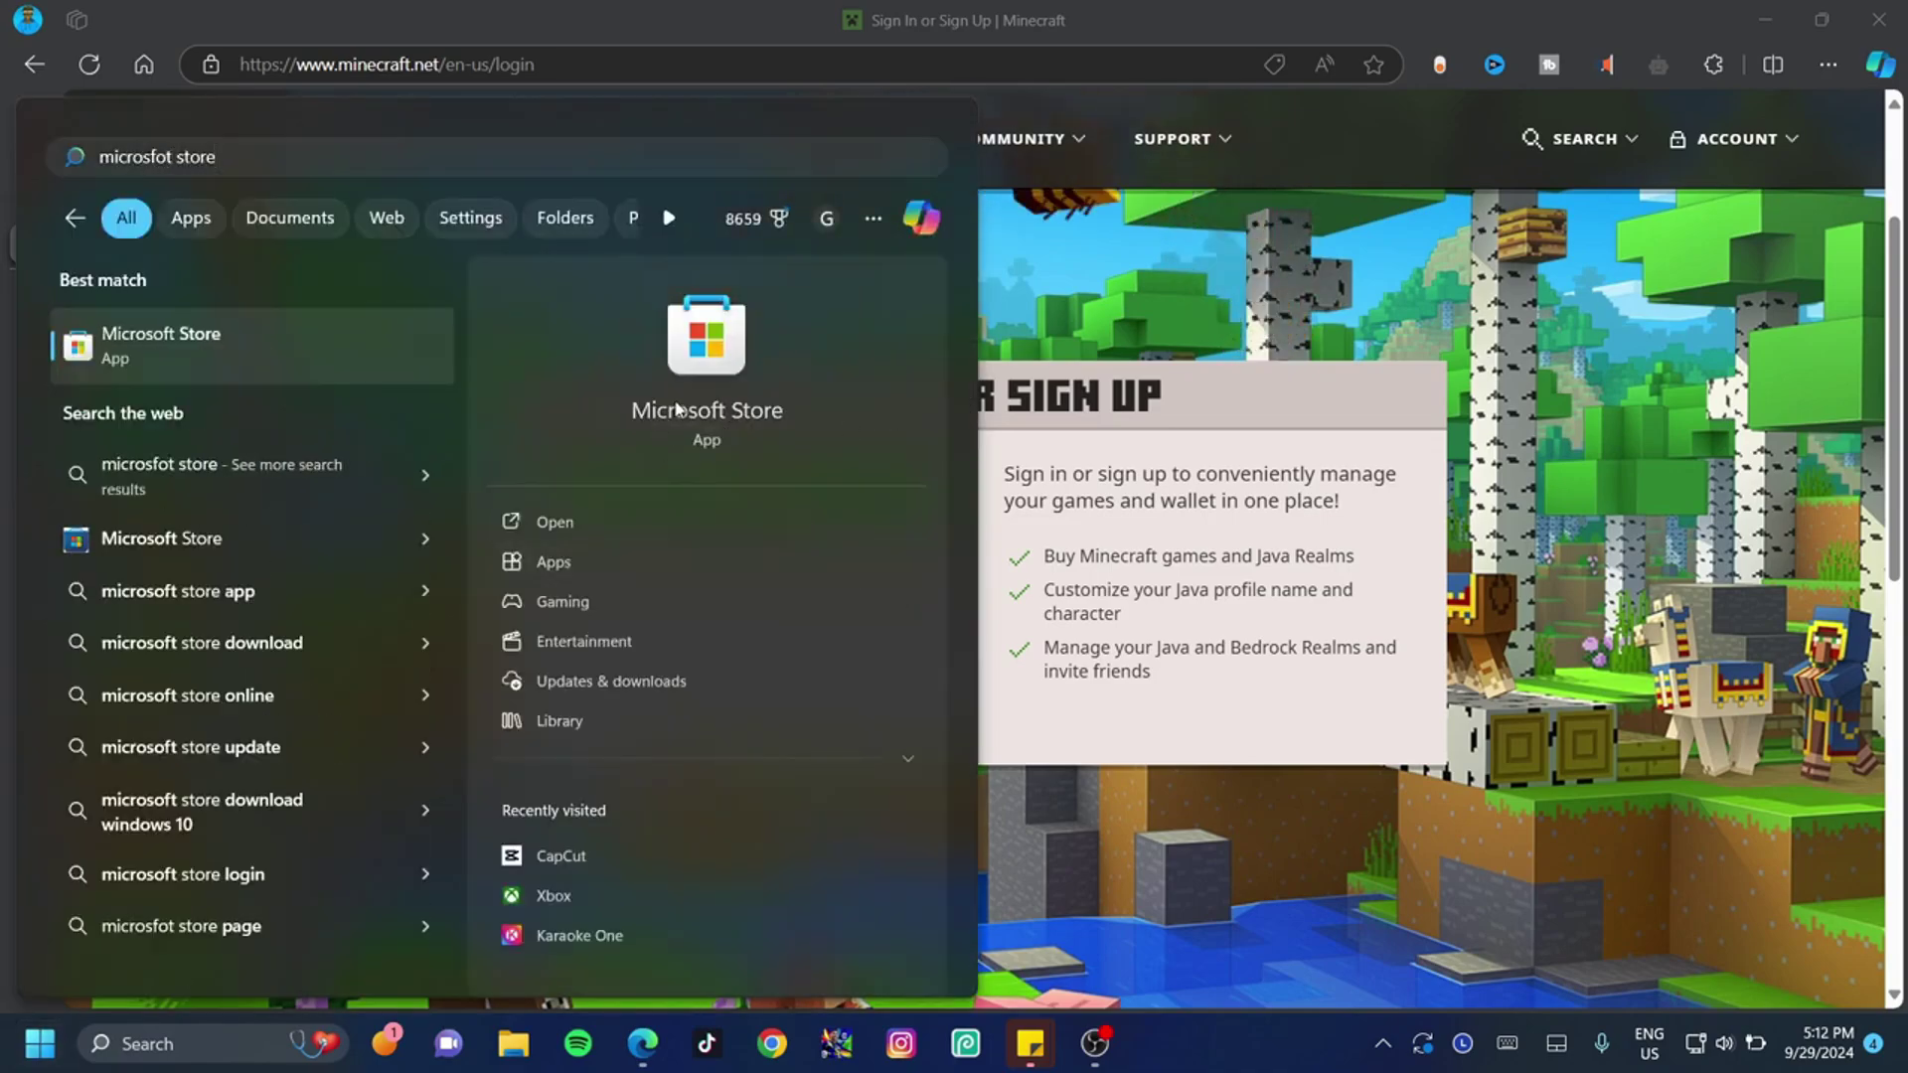
pyautogui.press('Return')
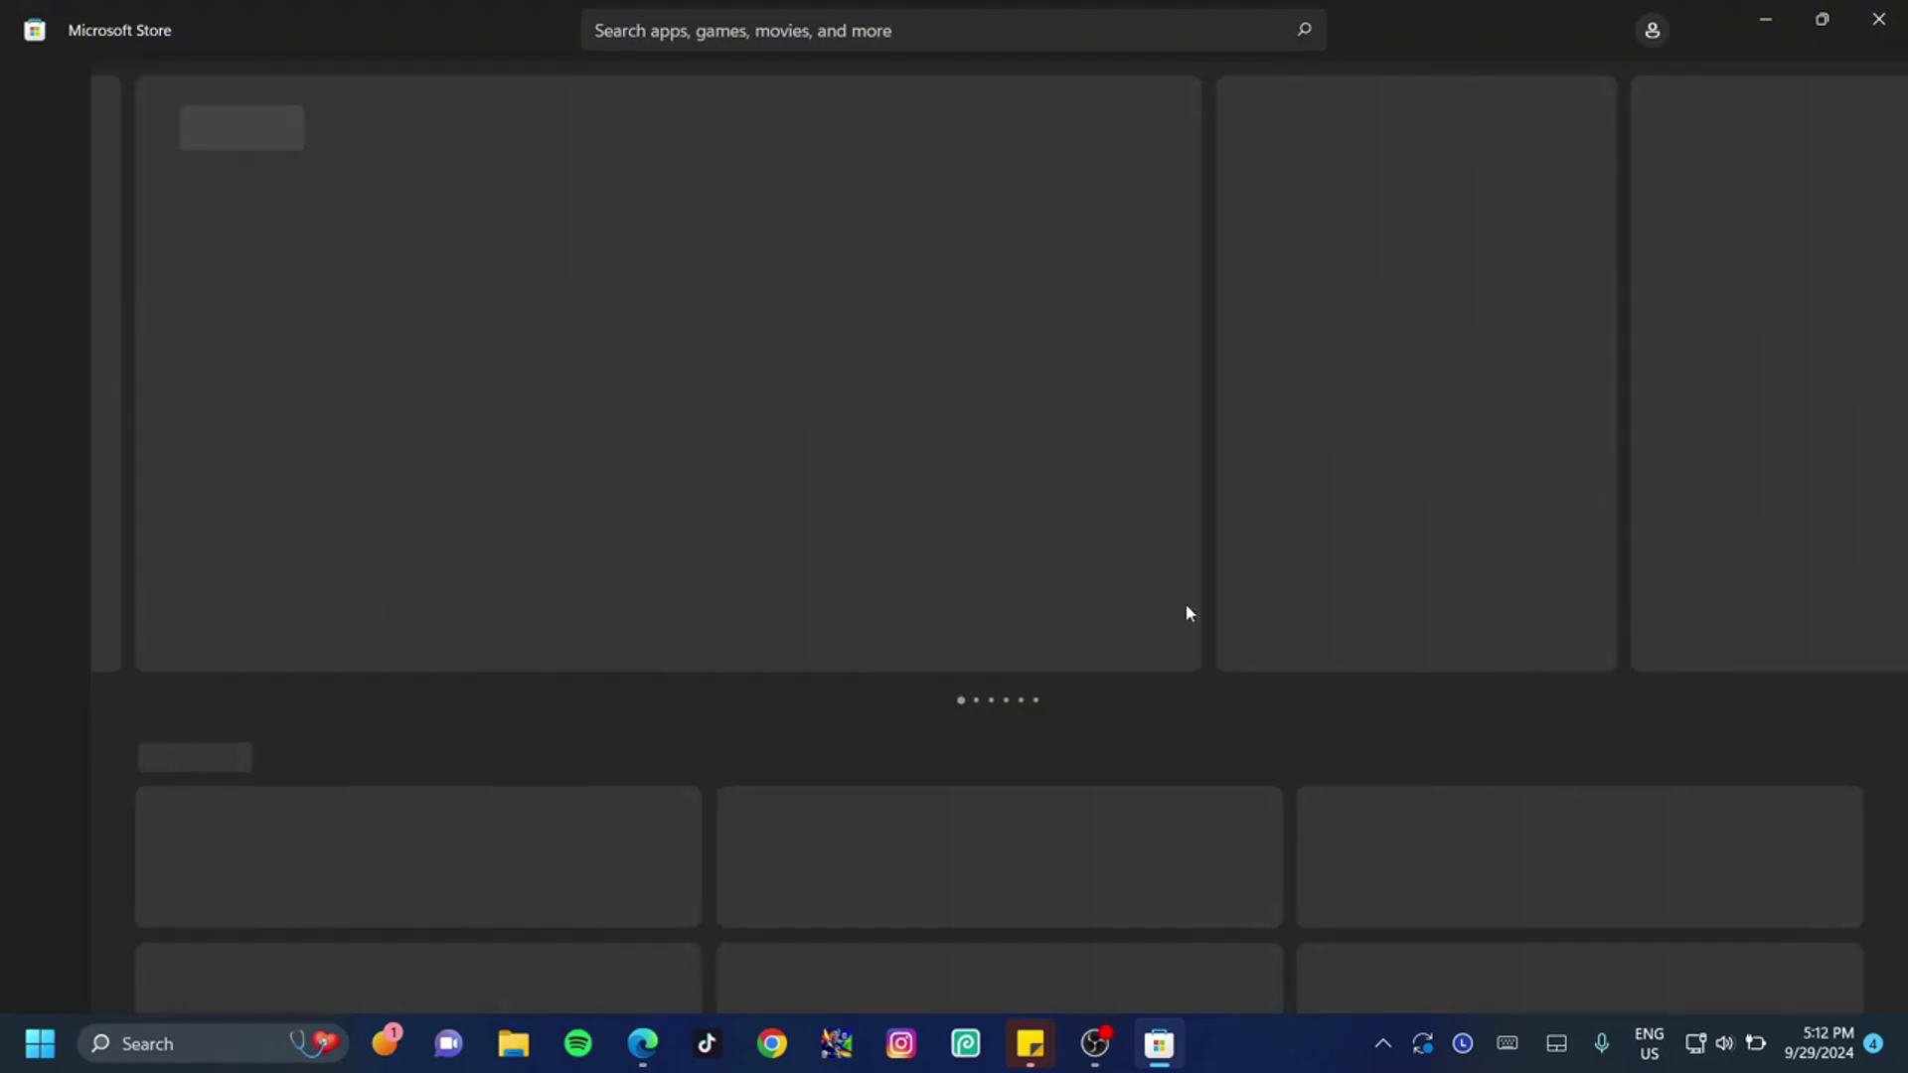
# - Sign in to the Store with an existing Microsoft account
pyautogui.click(1653, 36)
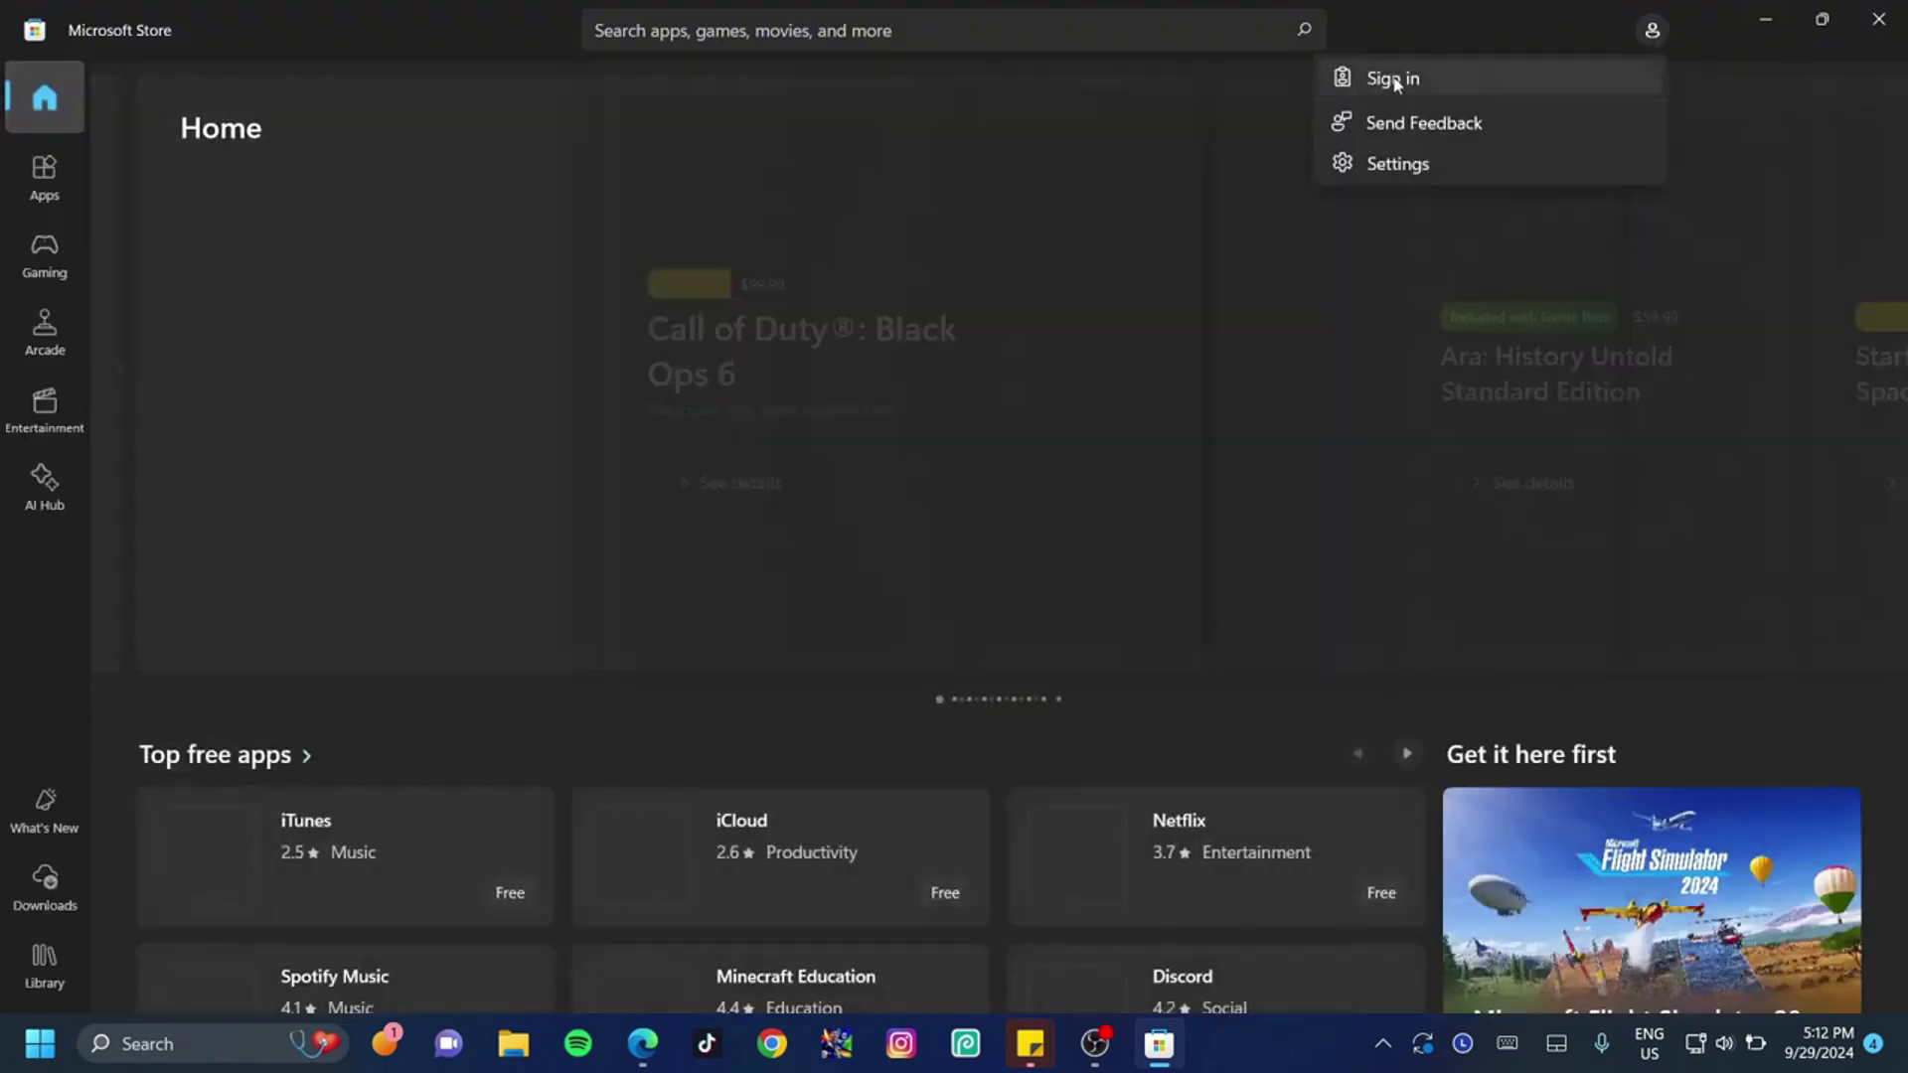
pyautogui.click(1393, 78)
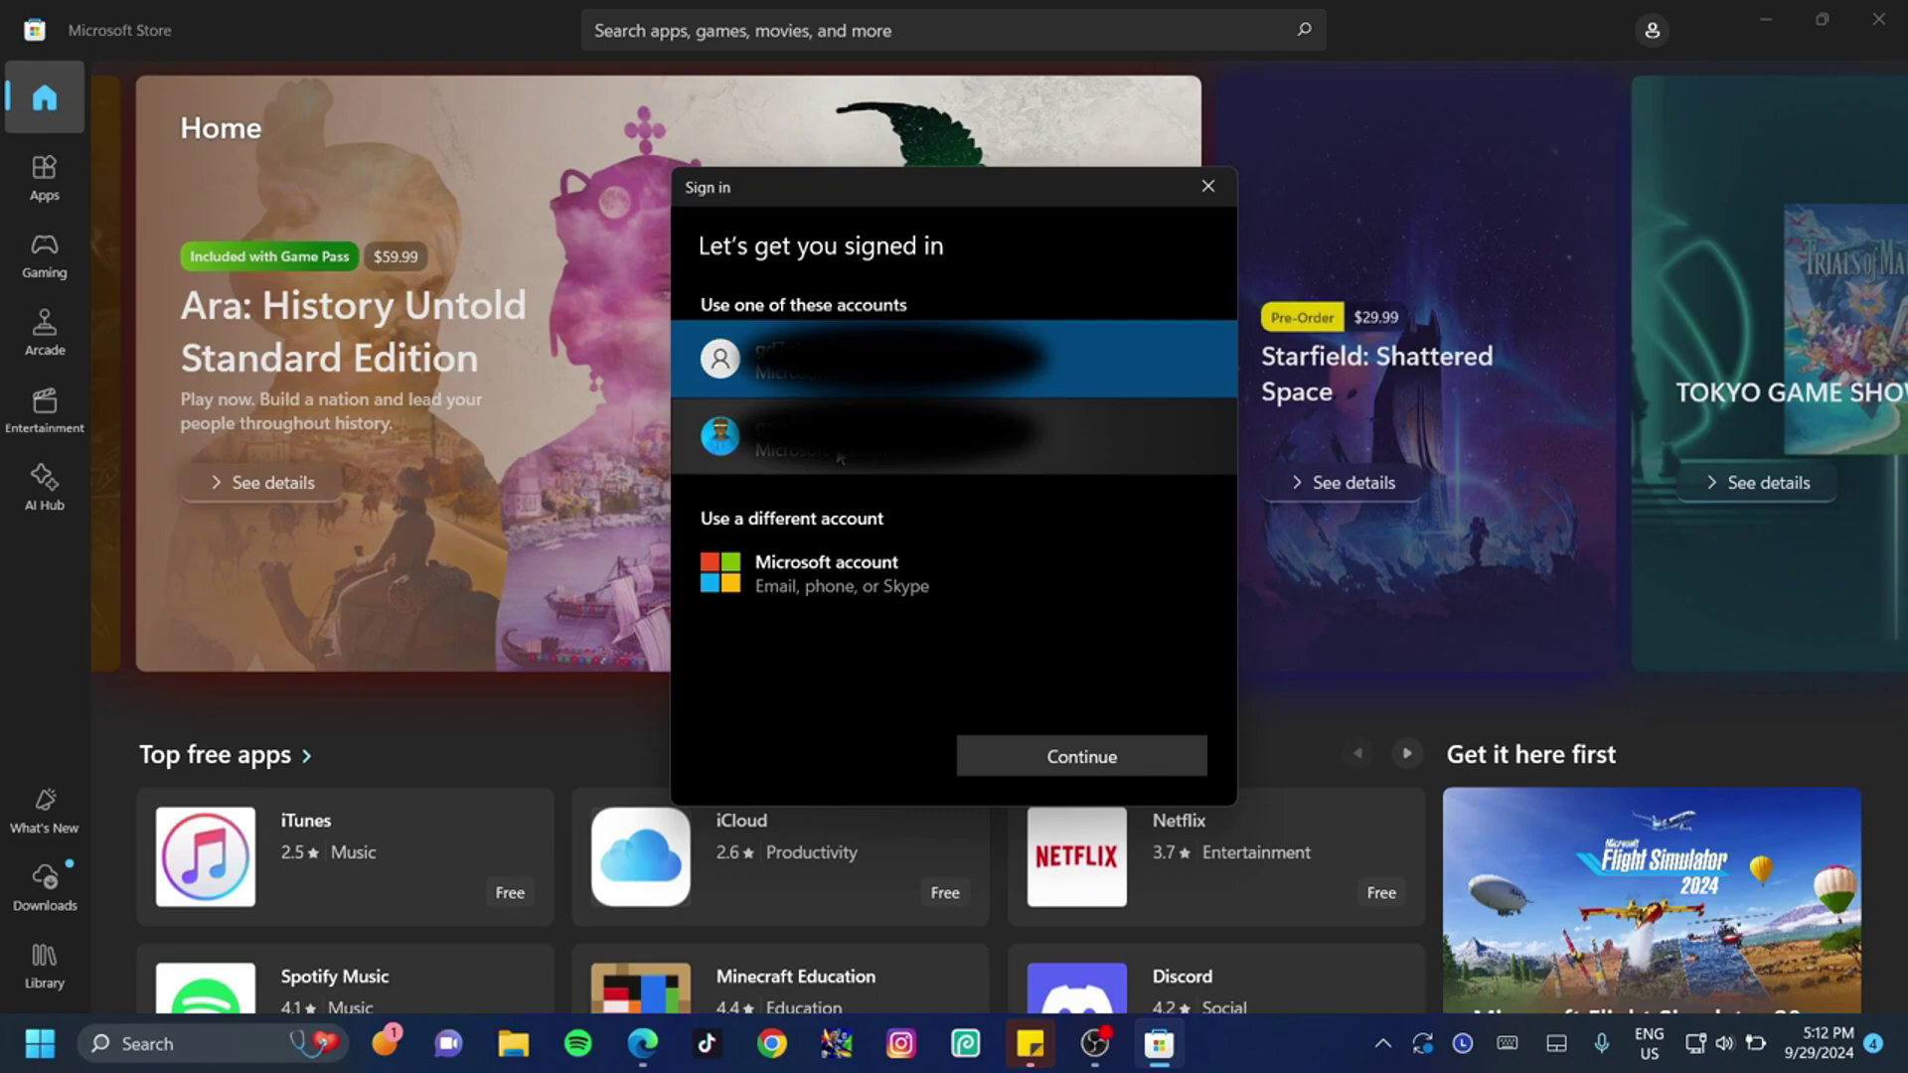
pyautogui.click(840, 438)
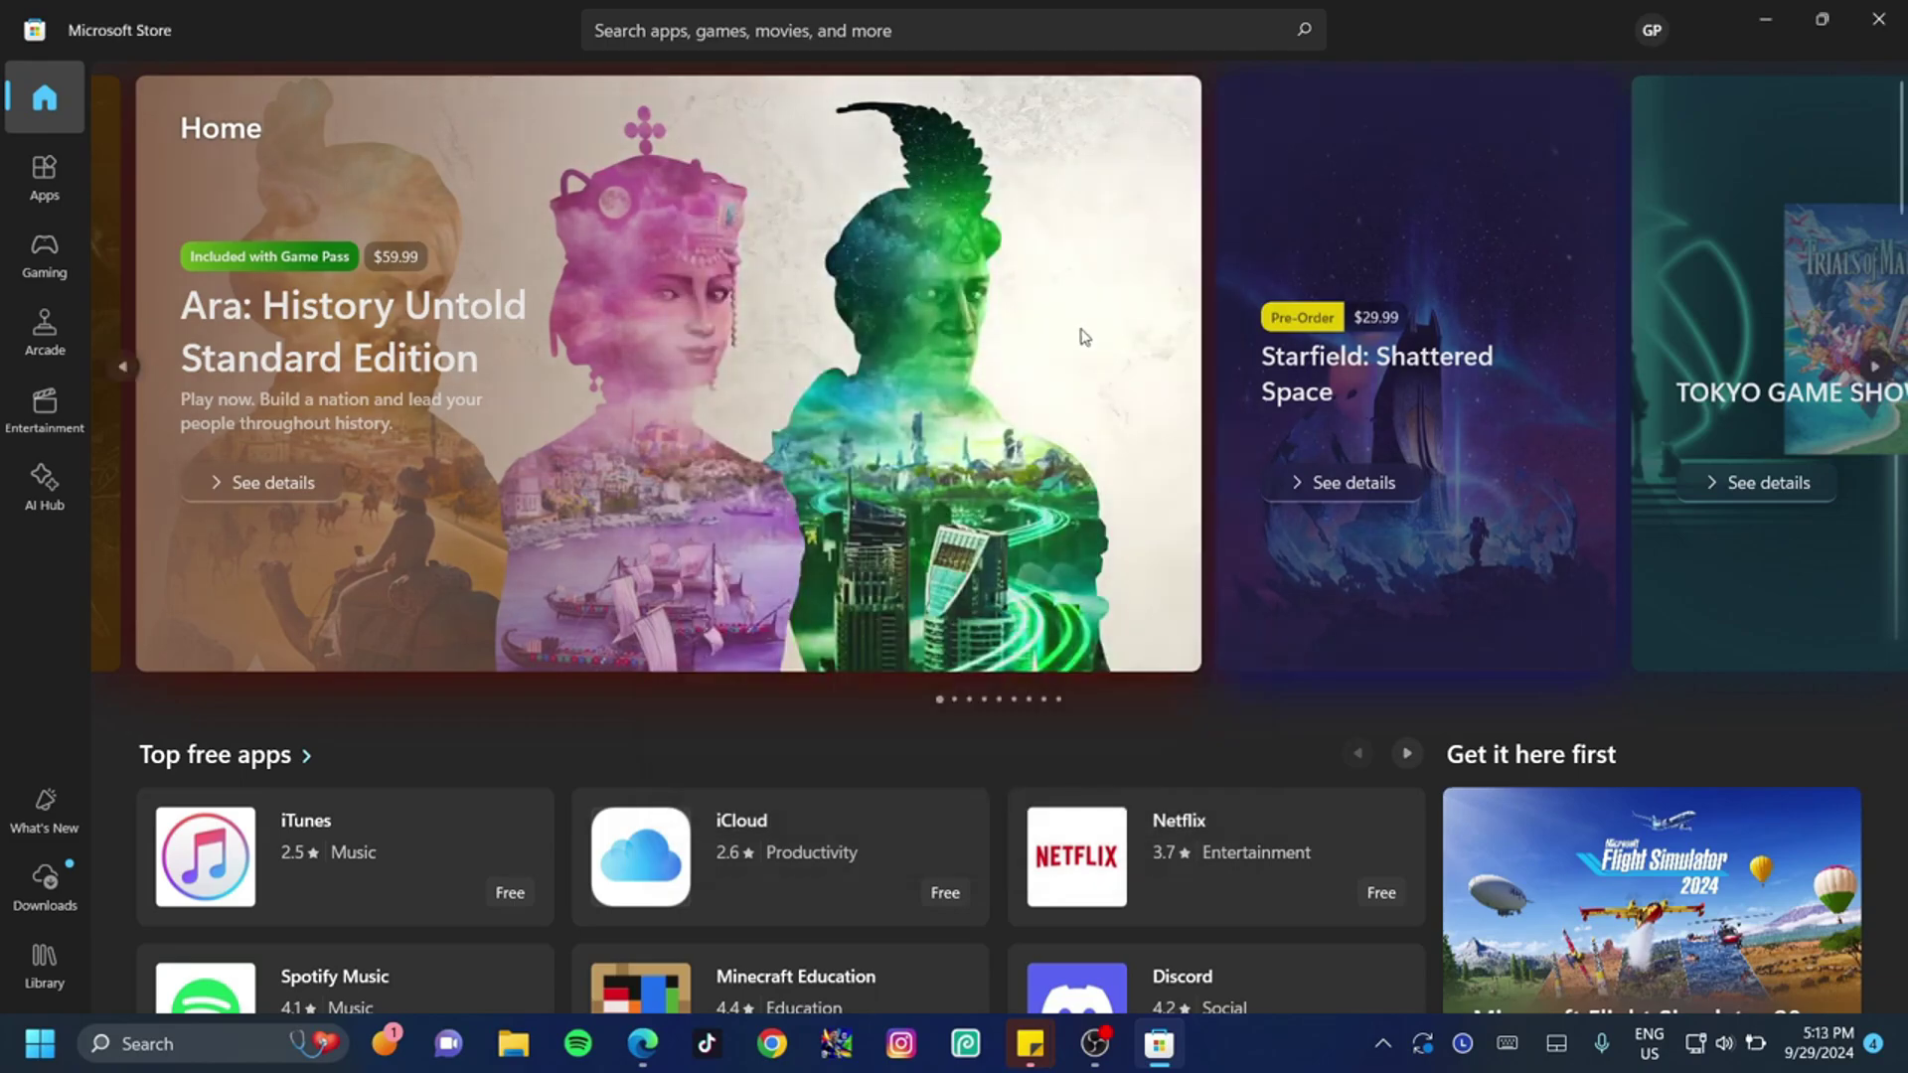
# - Search the Store for 'xbox' and open the Xbox app's product page
pyautogui.click(724, 32)
pyautogui.write('xbo')
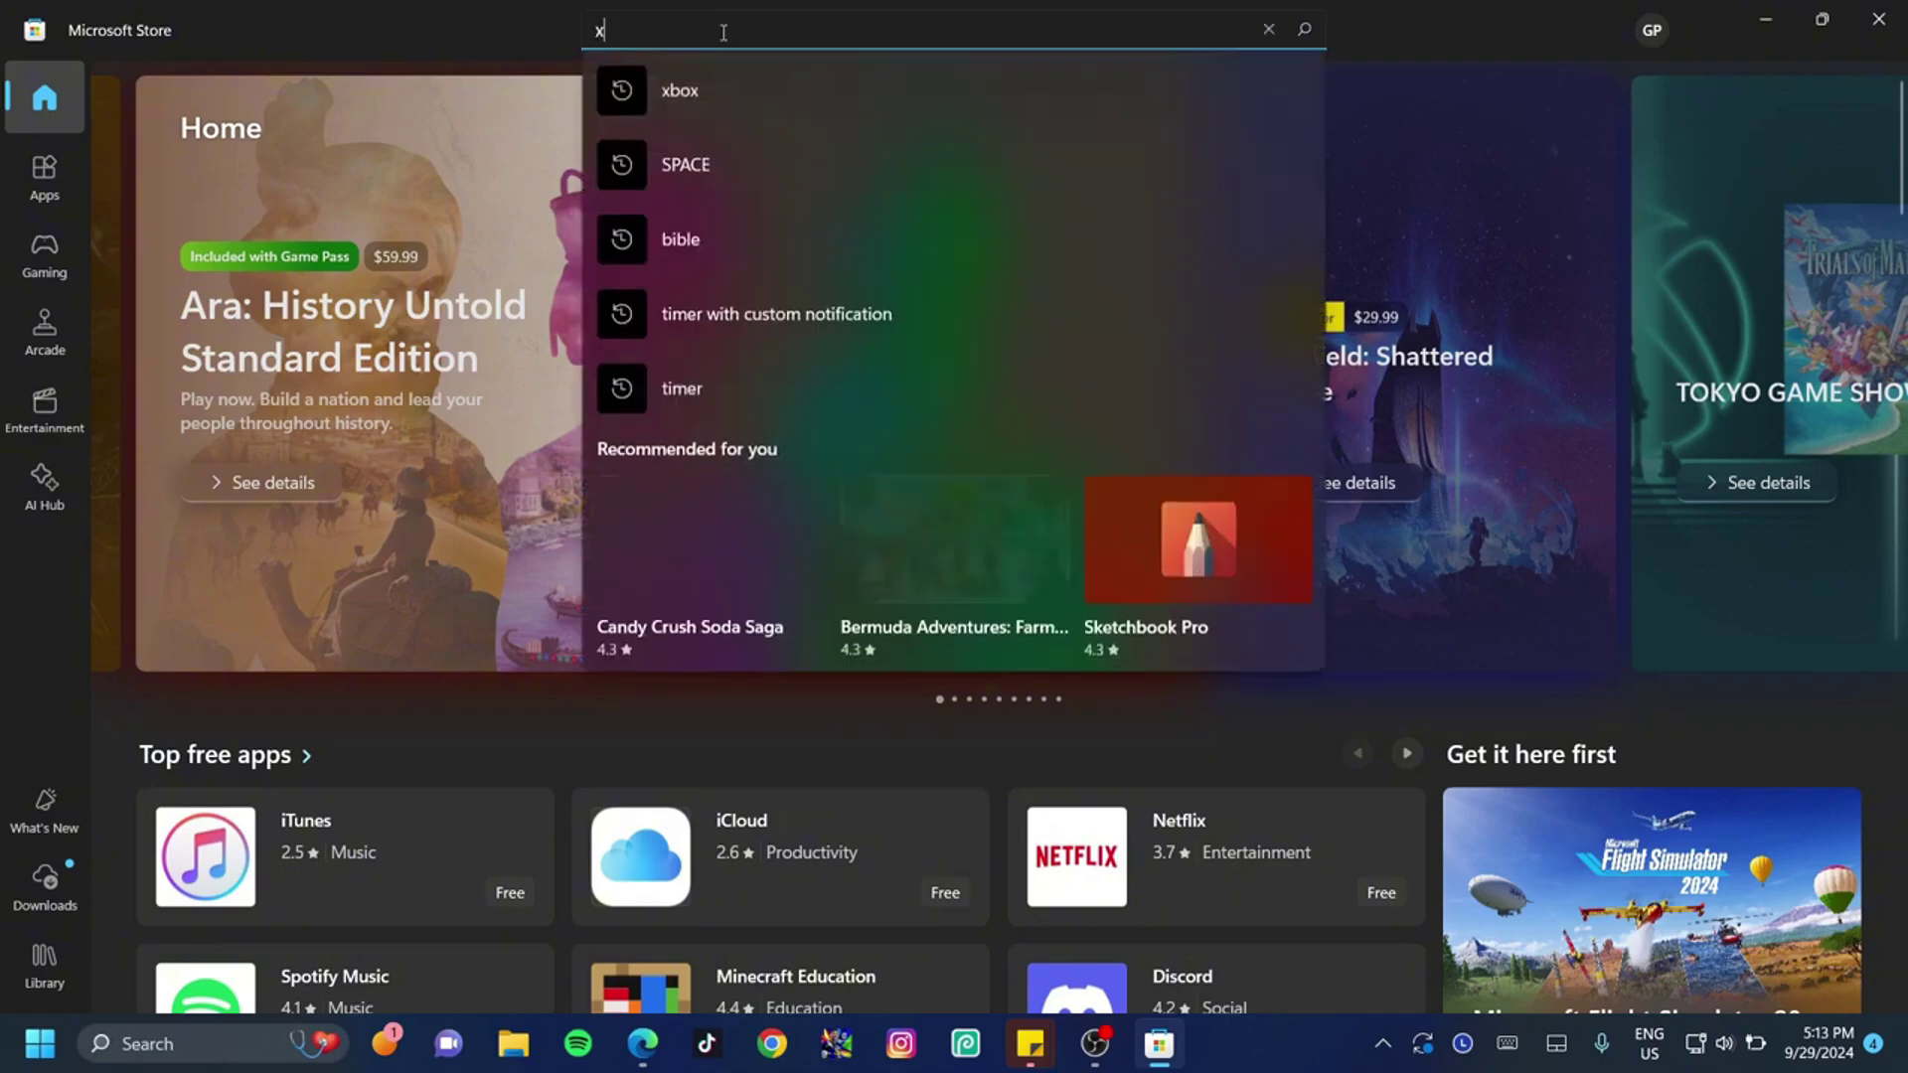
pyautogui.write('x')
pyautogui.click(735, 88)
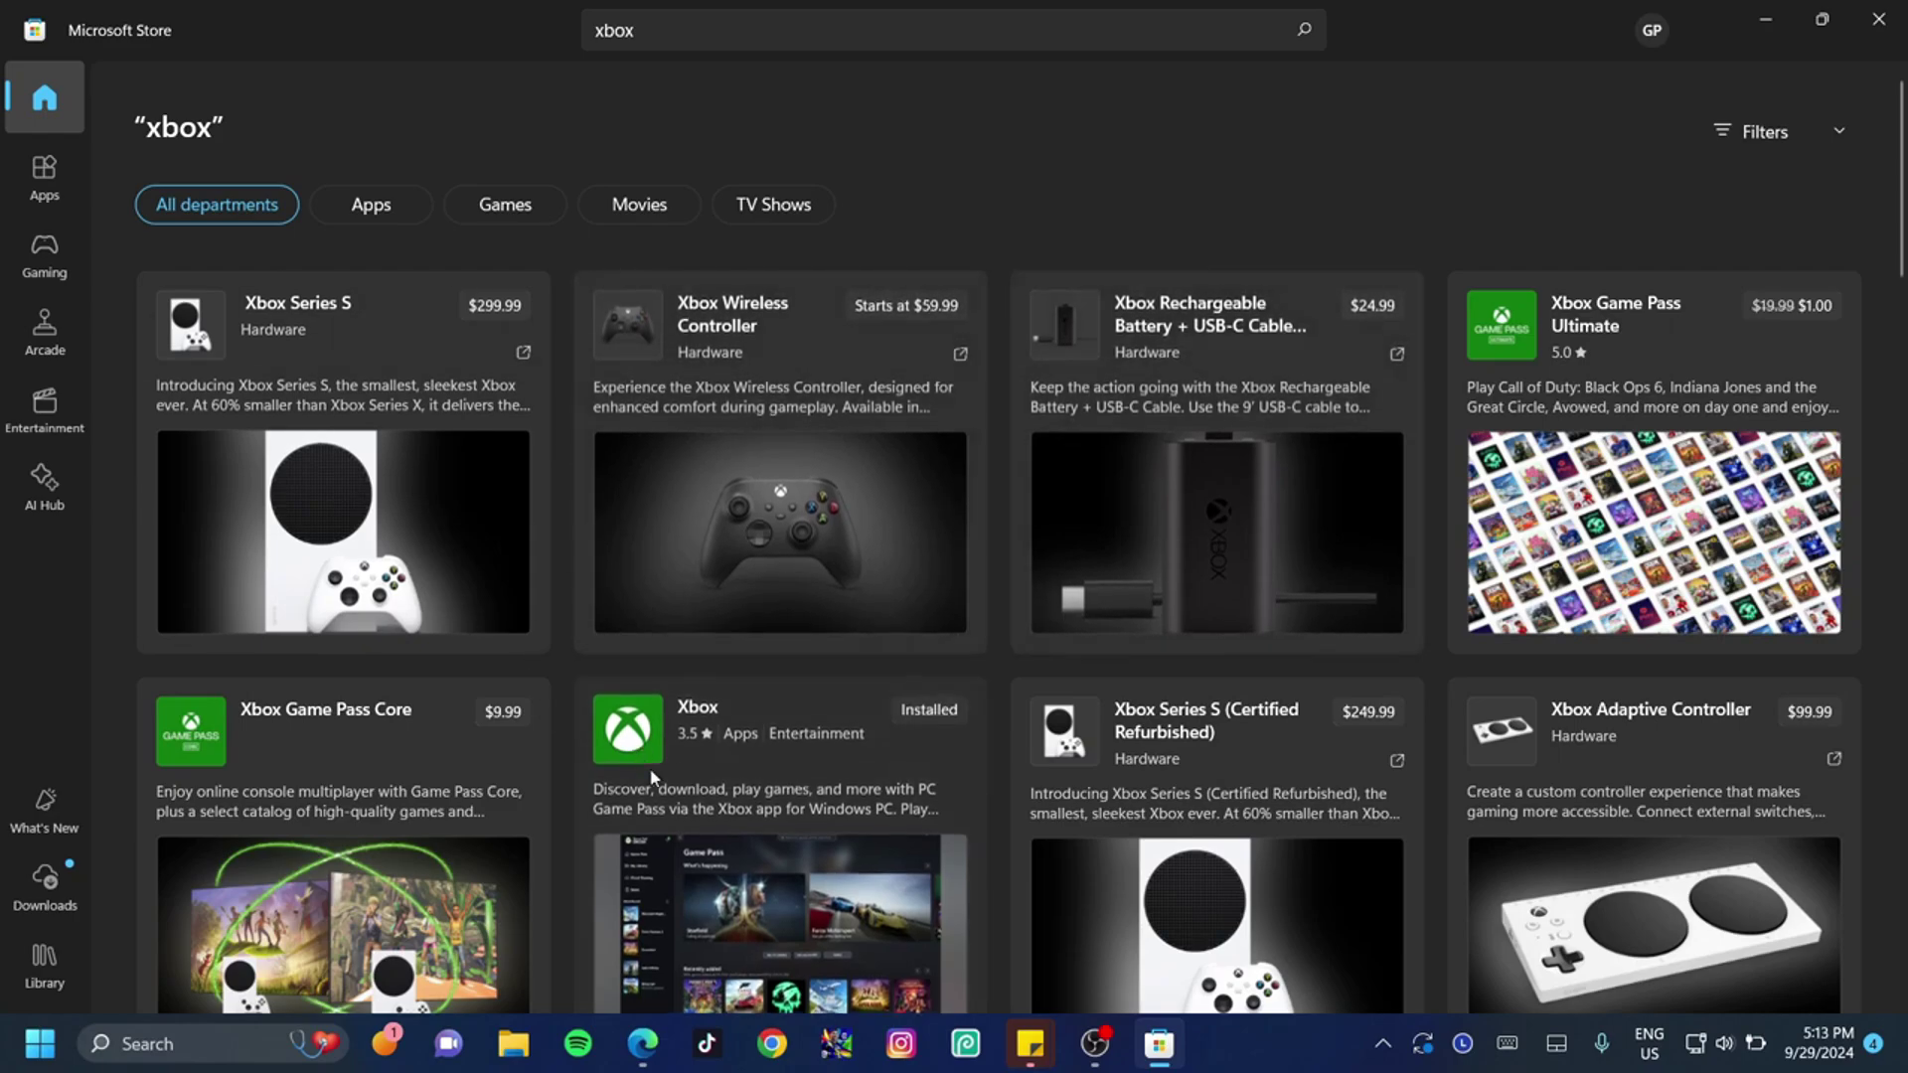
pyautogui.click(735, 747)
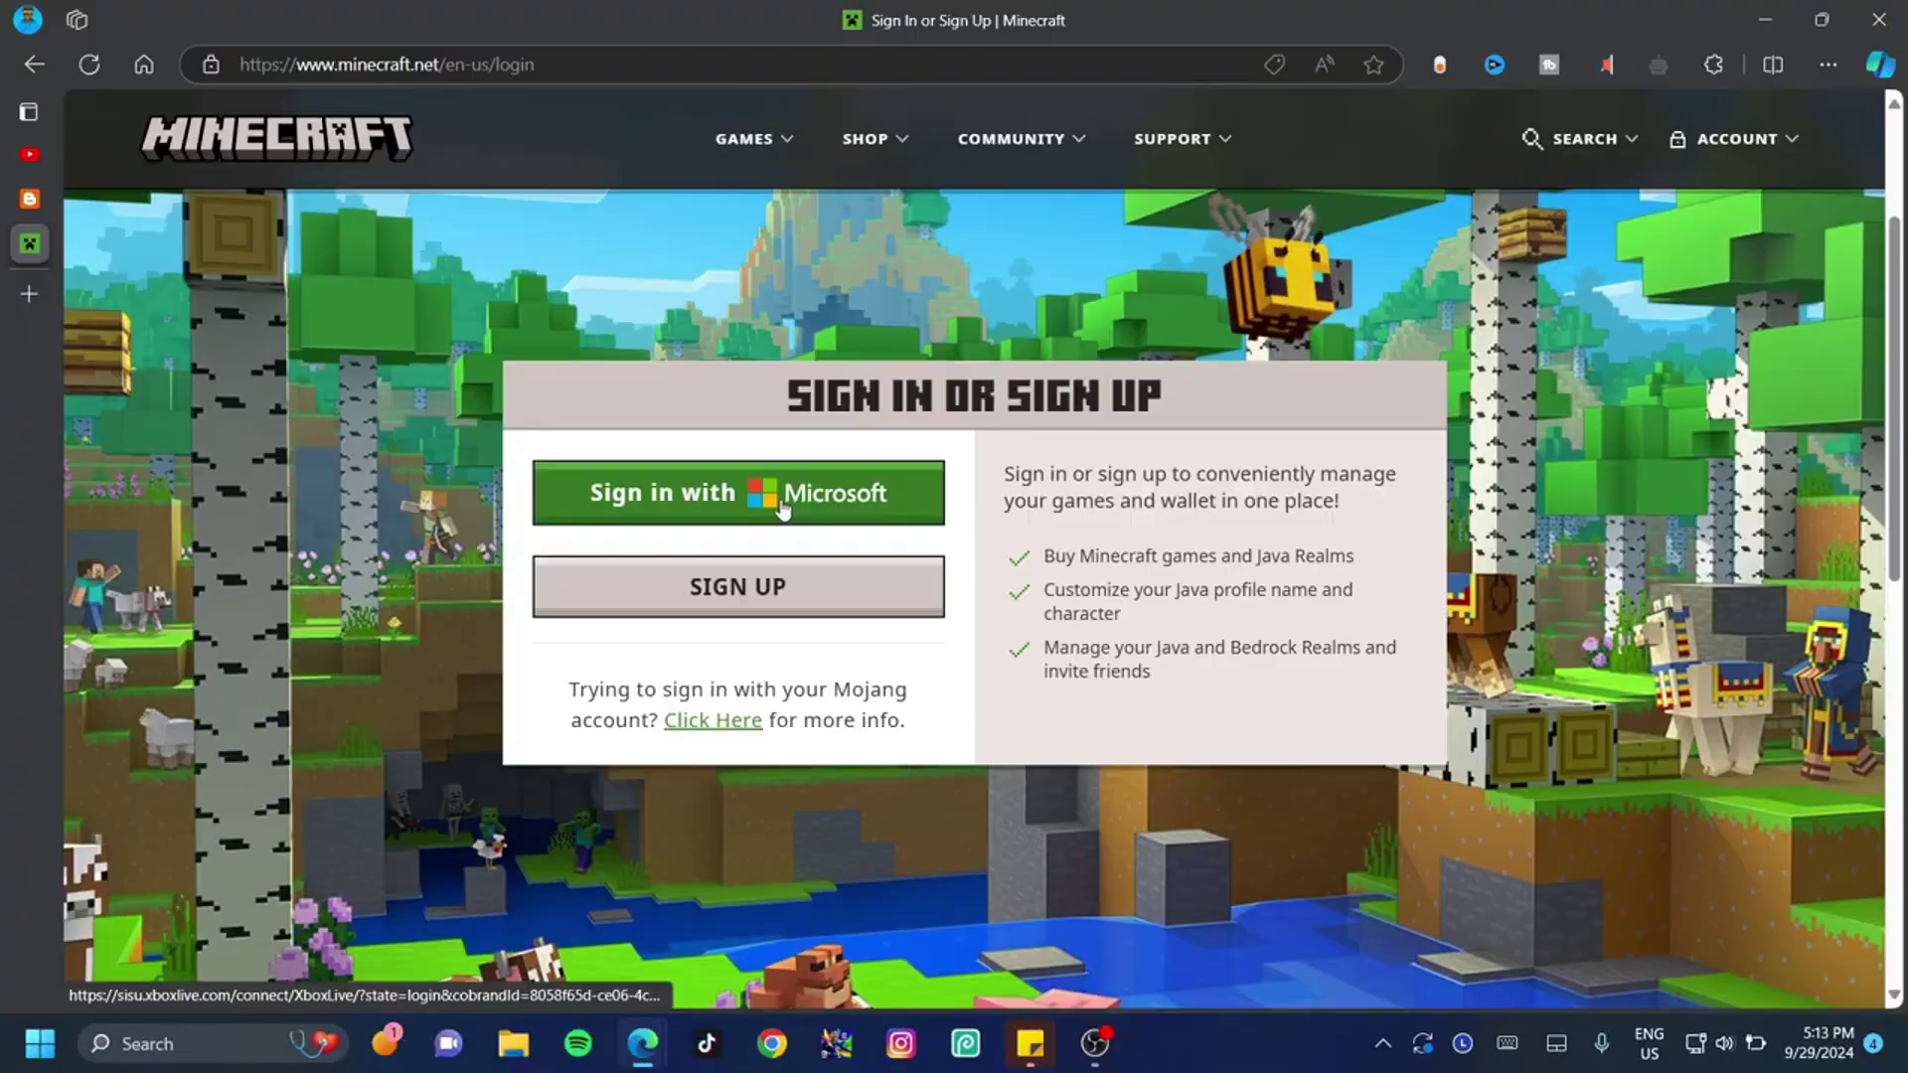
# - Sign in with Microsoft, then look over My Games and the redeem-code page
pyautogui.click(731, 497)
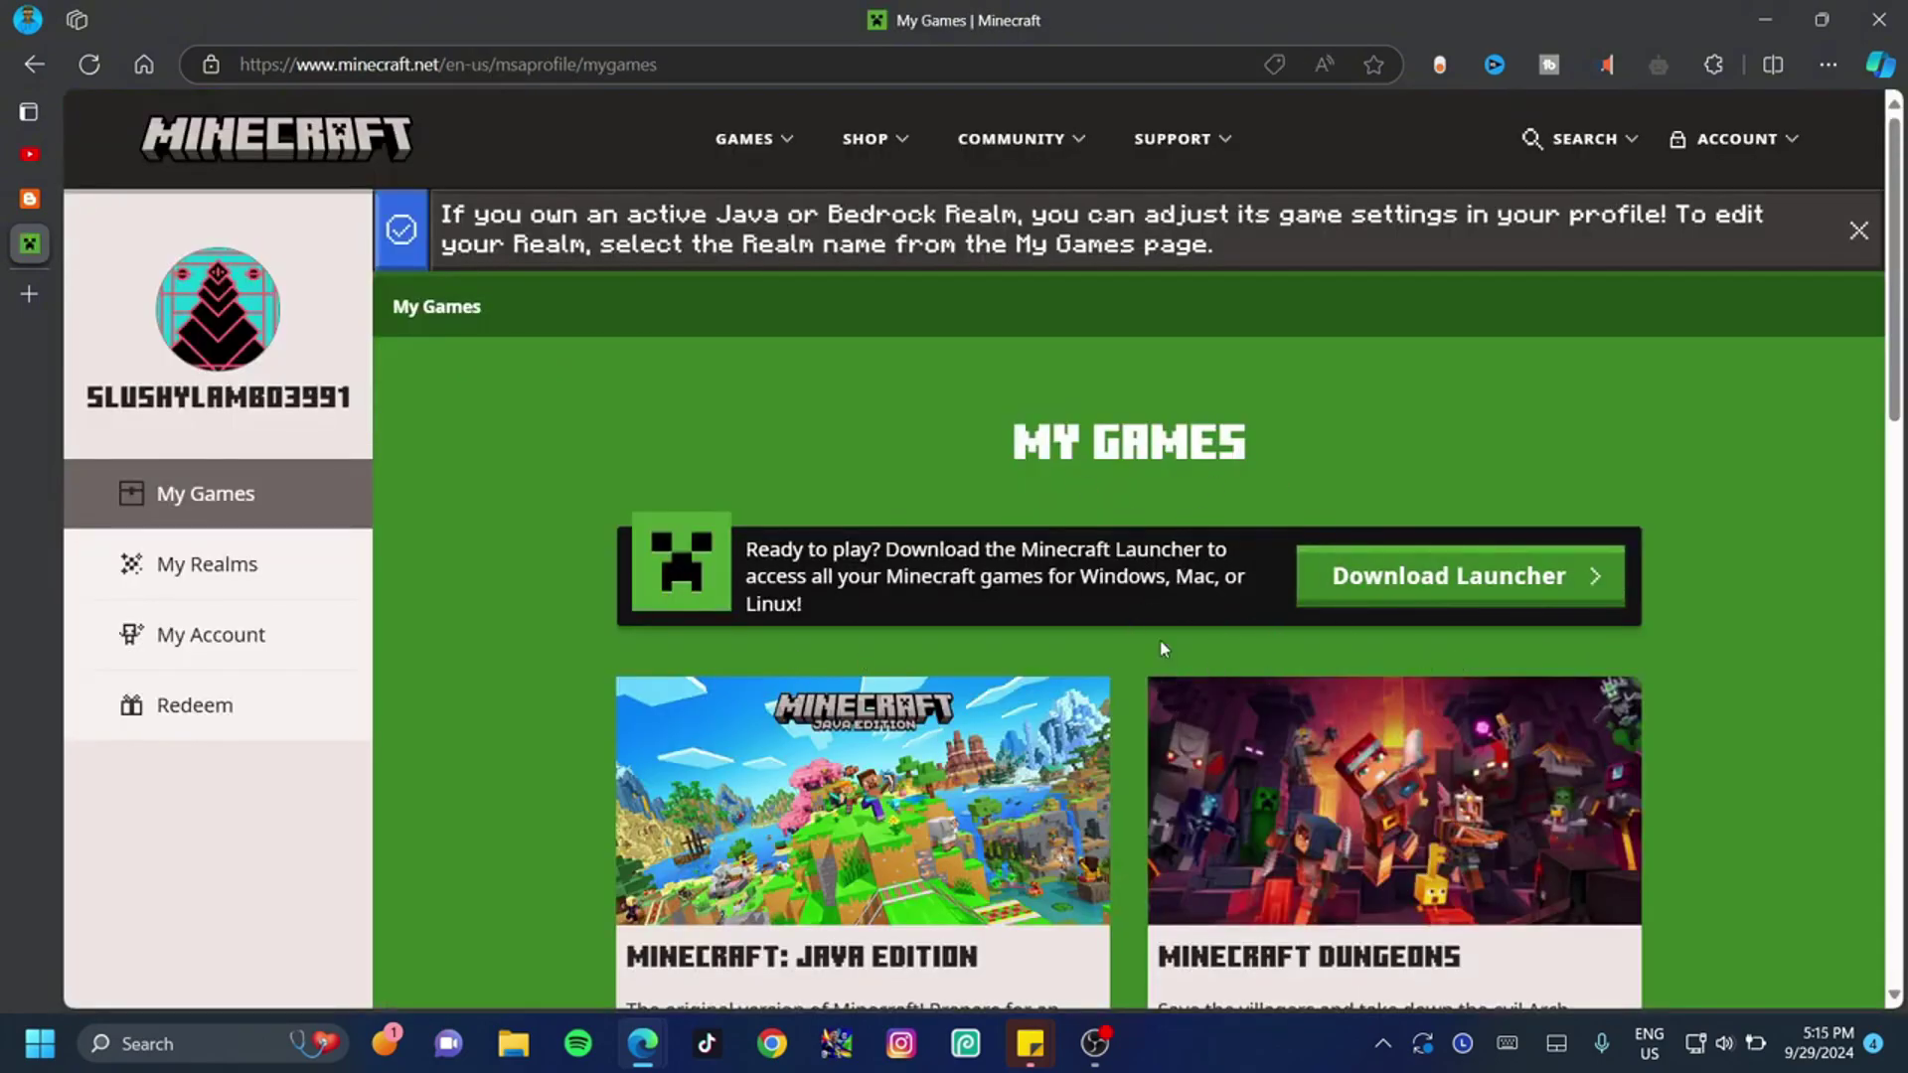
pyautogui.scroll(-3, 1115, 577)
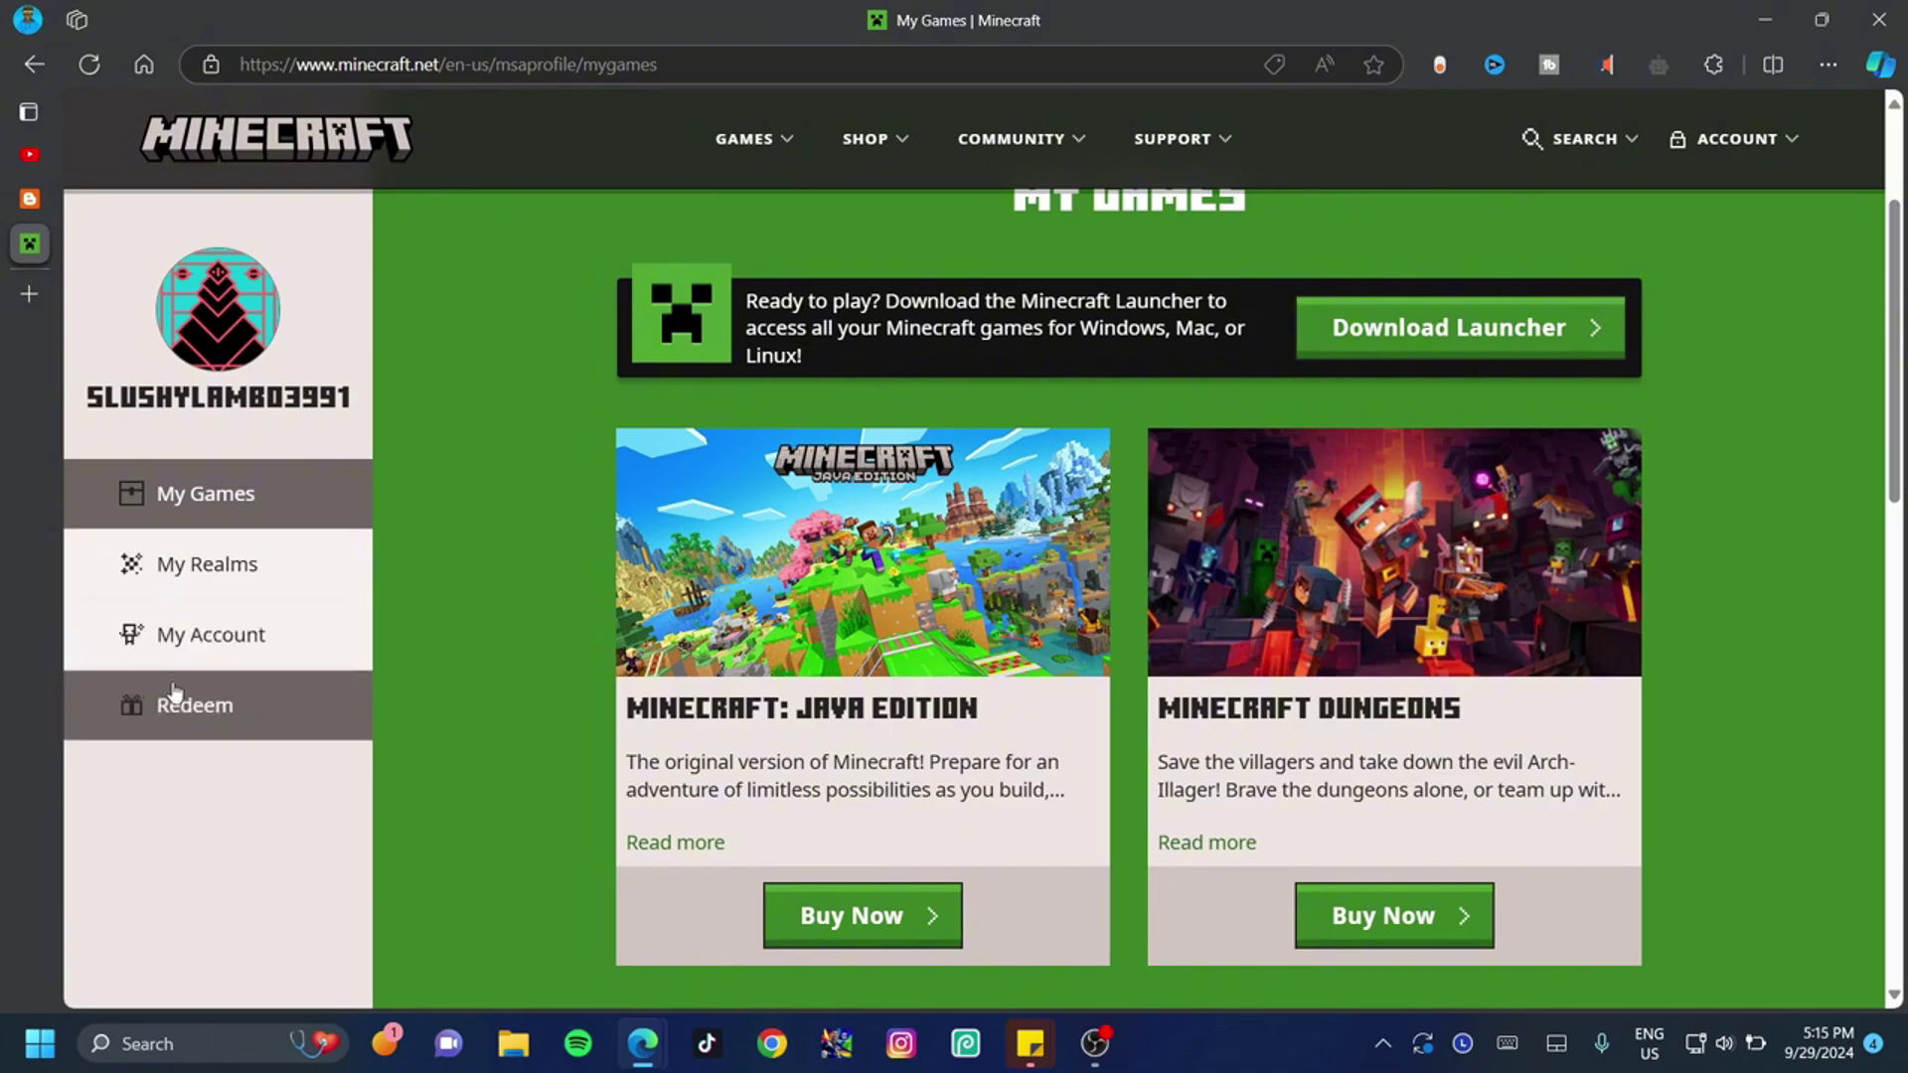
pyautogui.click(206, 726)
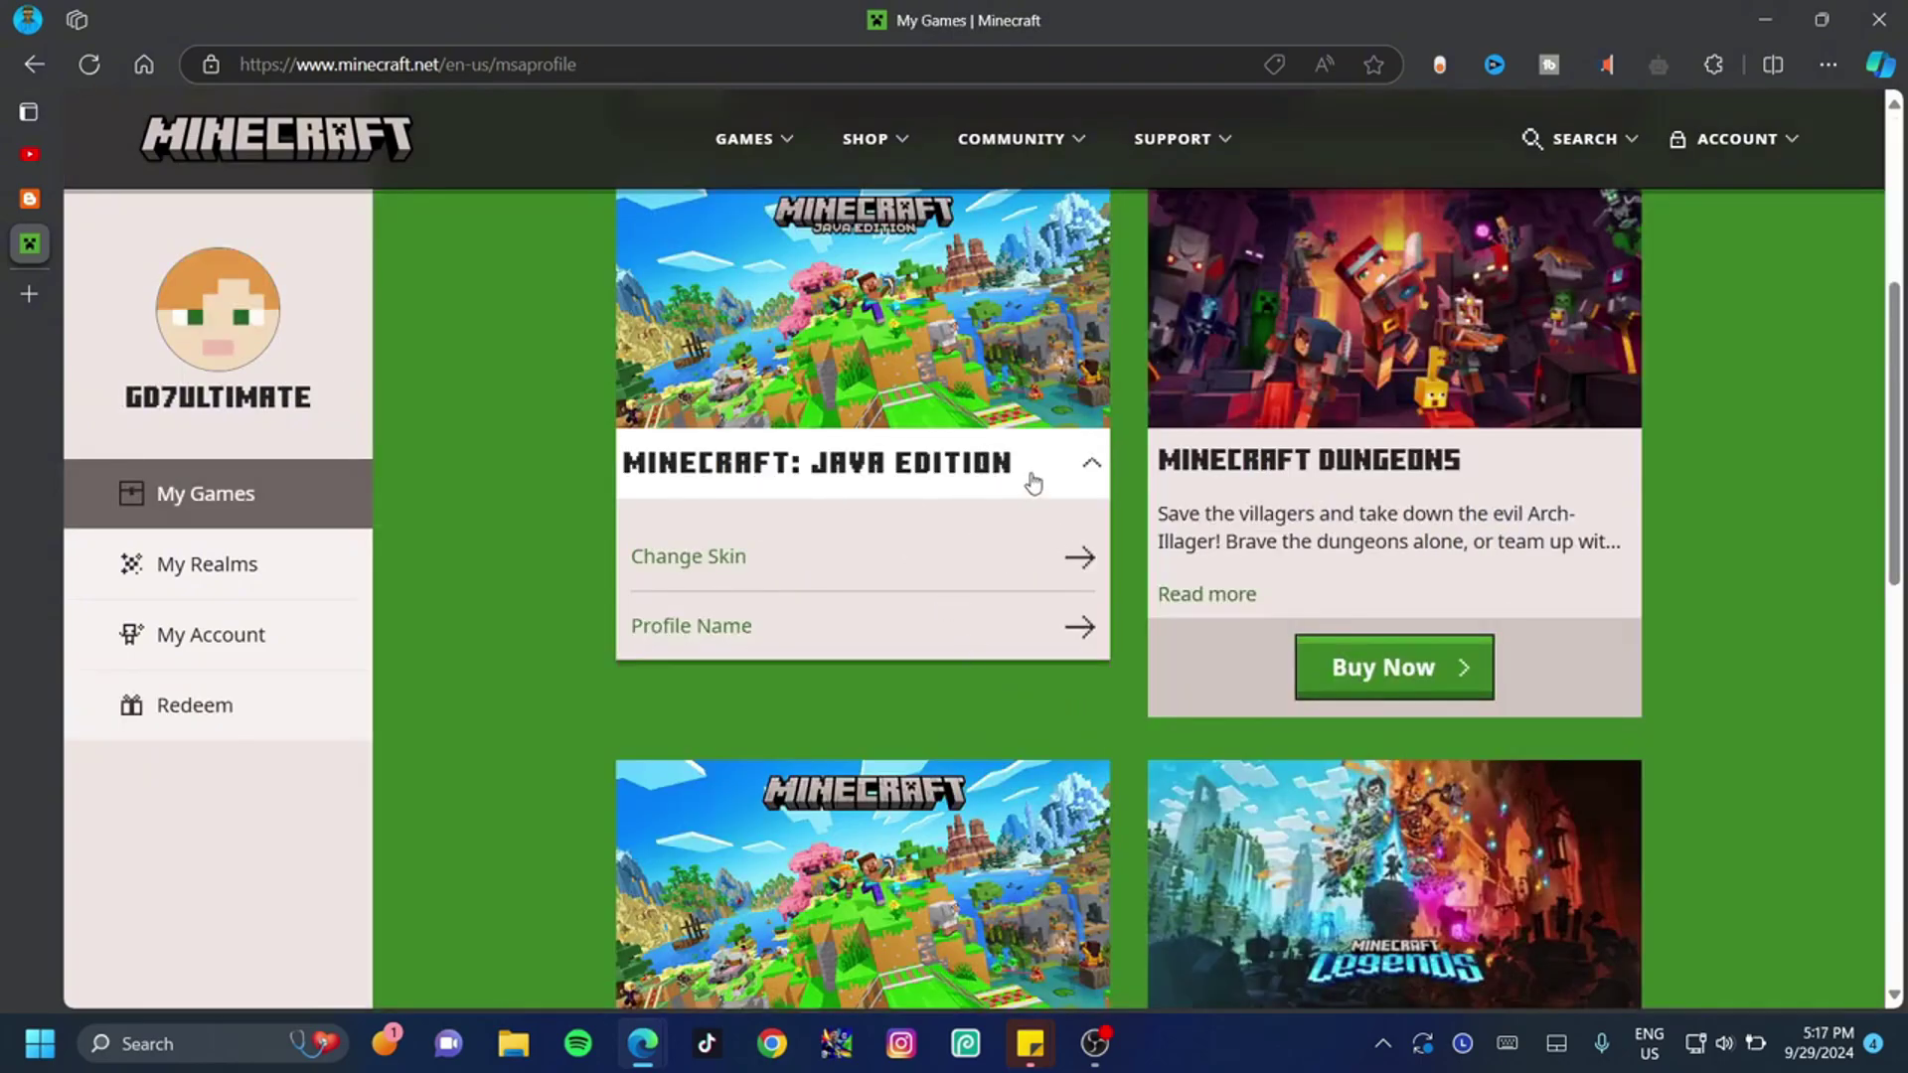
pyautogui.scroll(-3, 1029, 510)
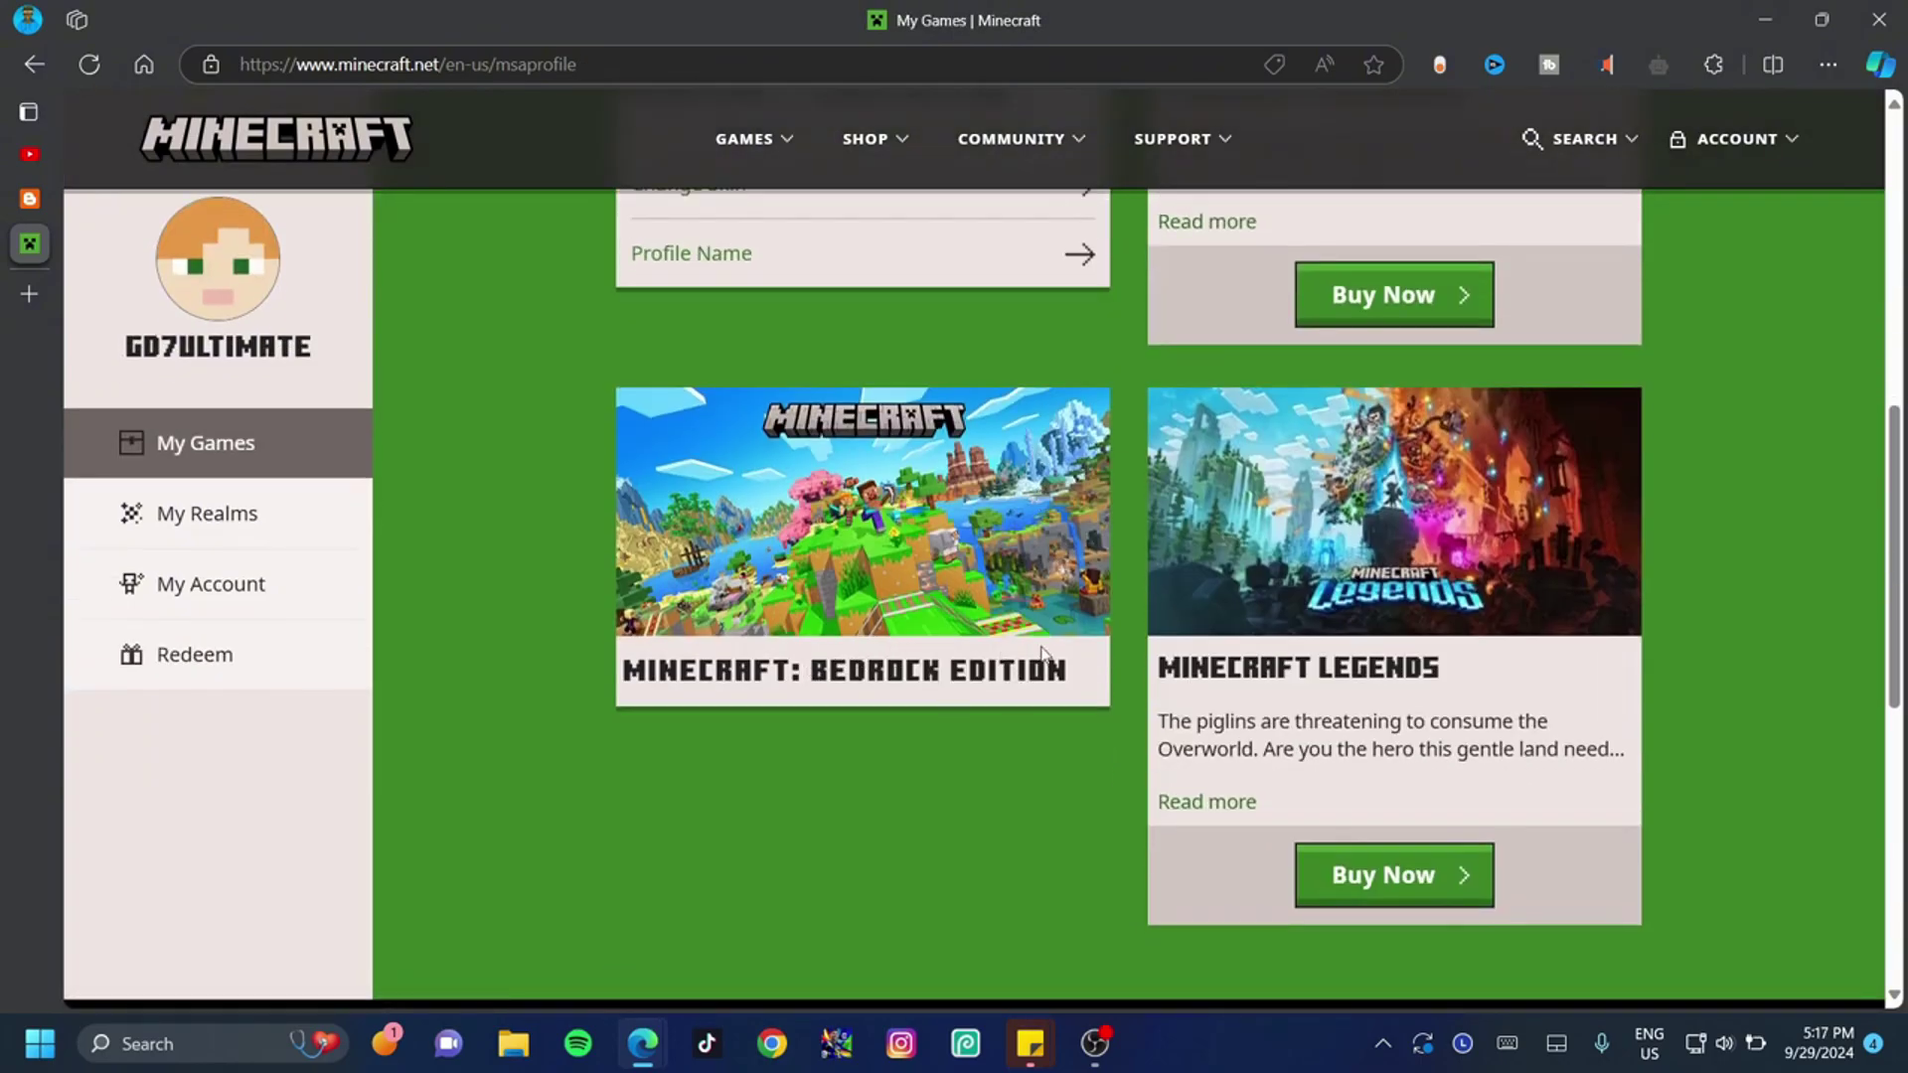
pyautogui.scroll(5, 1139, 703)
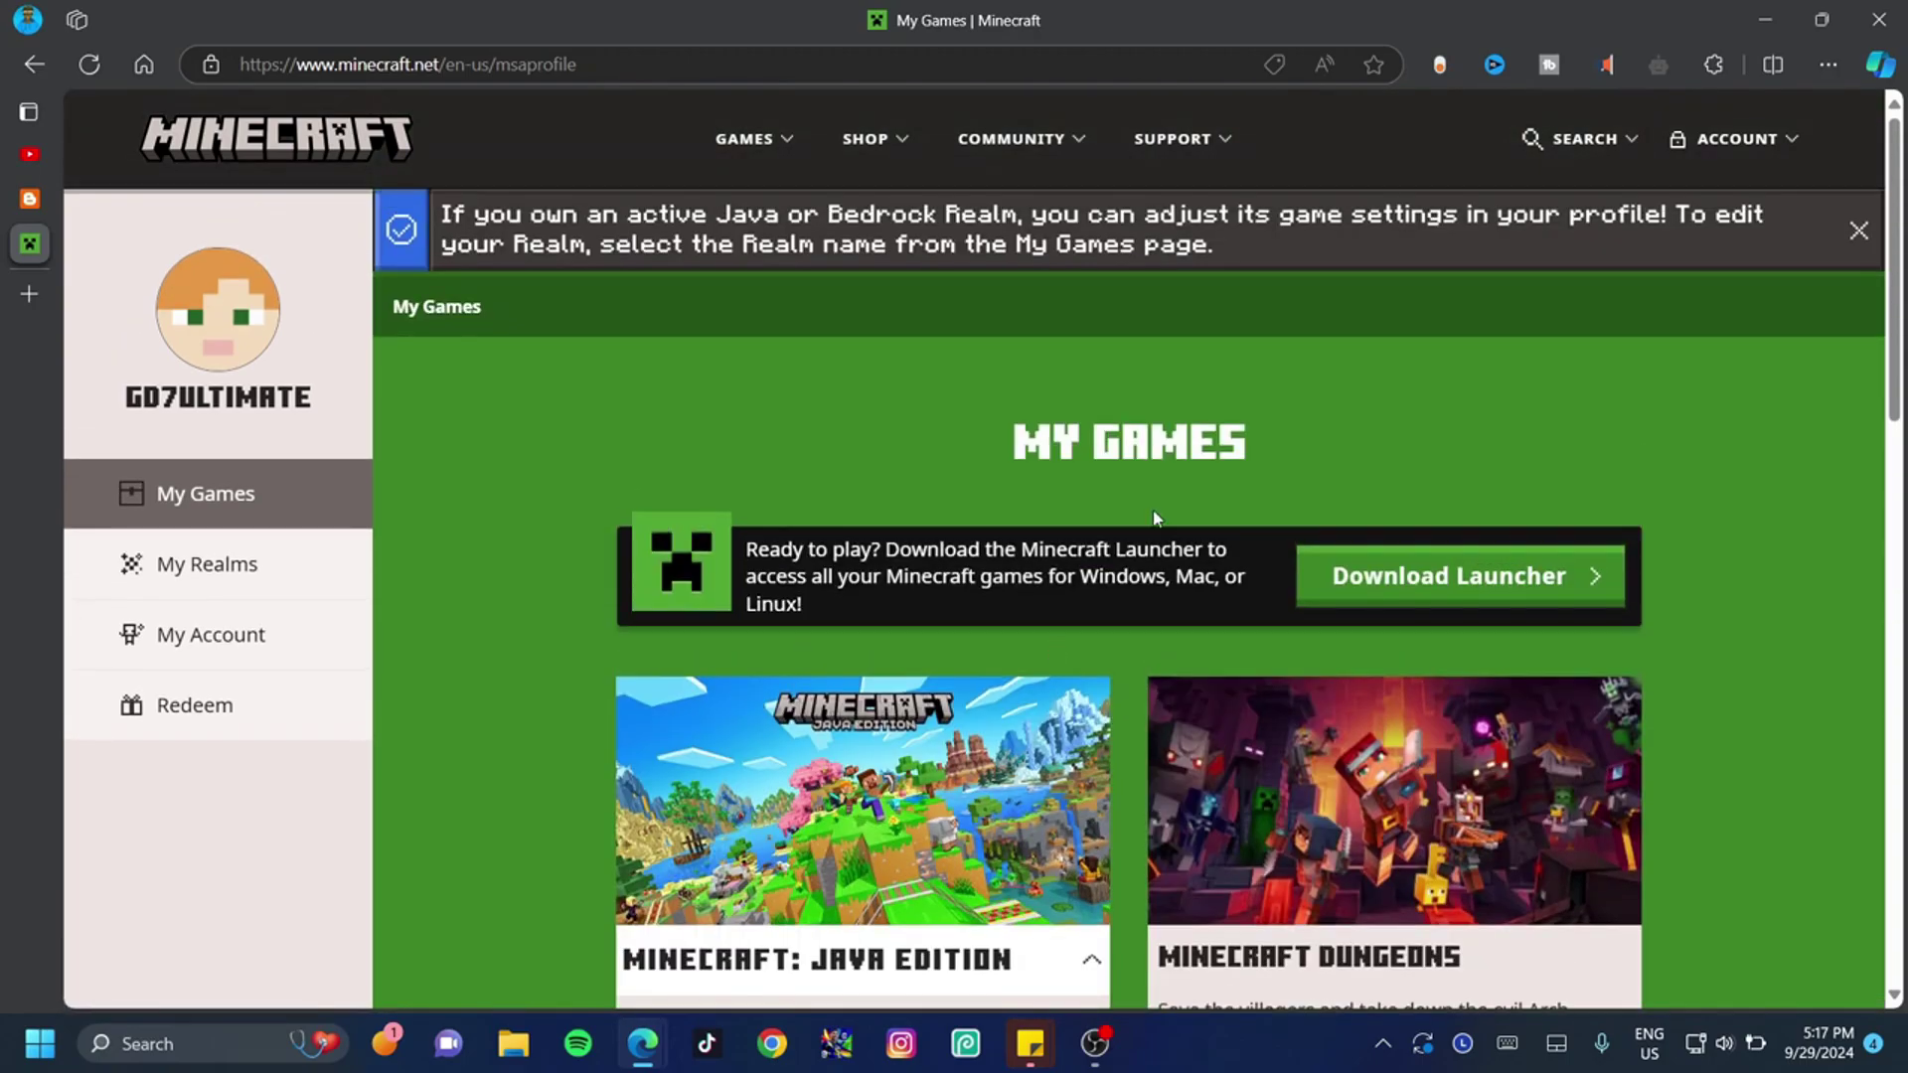
# - Download the Minecraft Launcher installer for Windows 10/11 from the launcher download page
pyautogui.click(1378, 588)
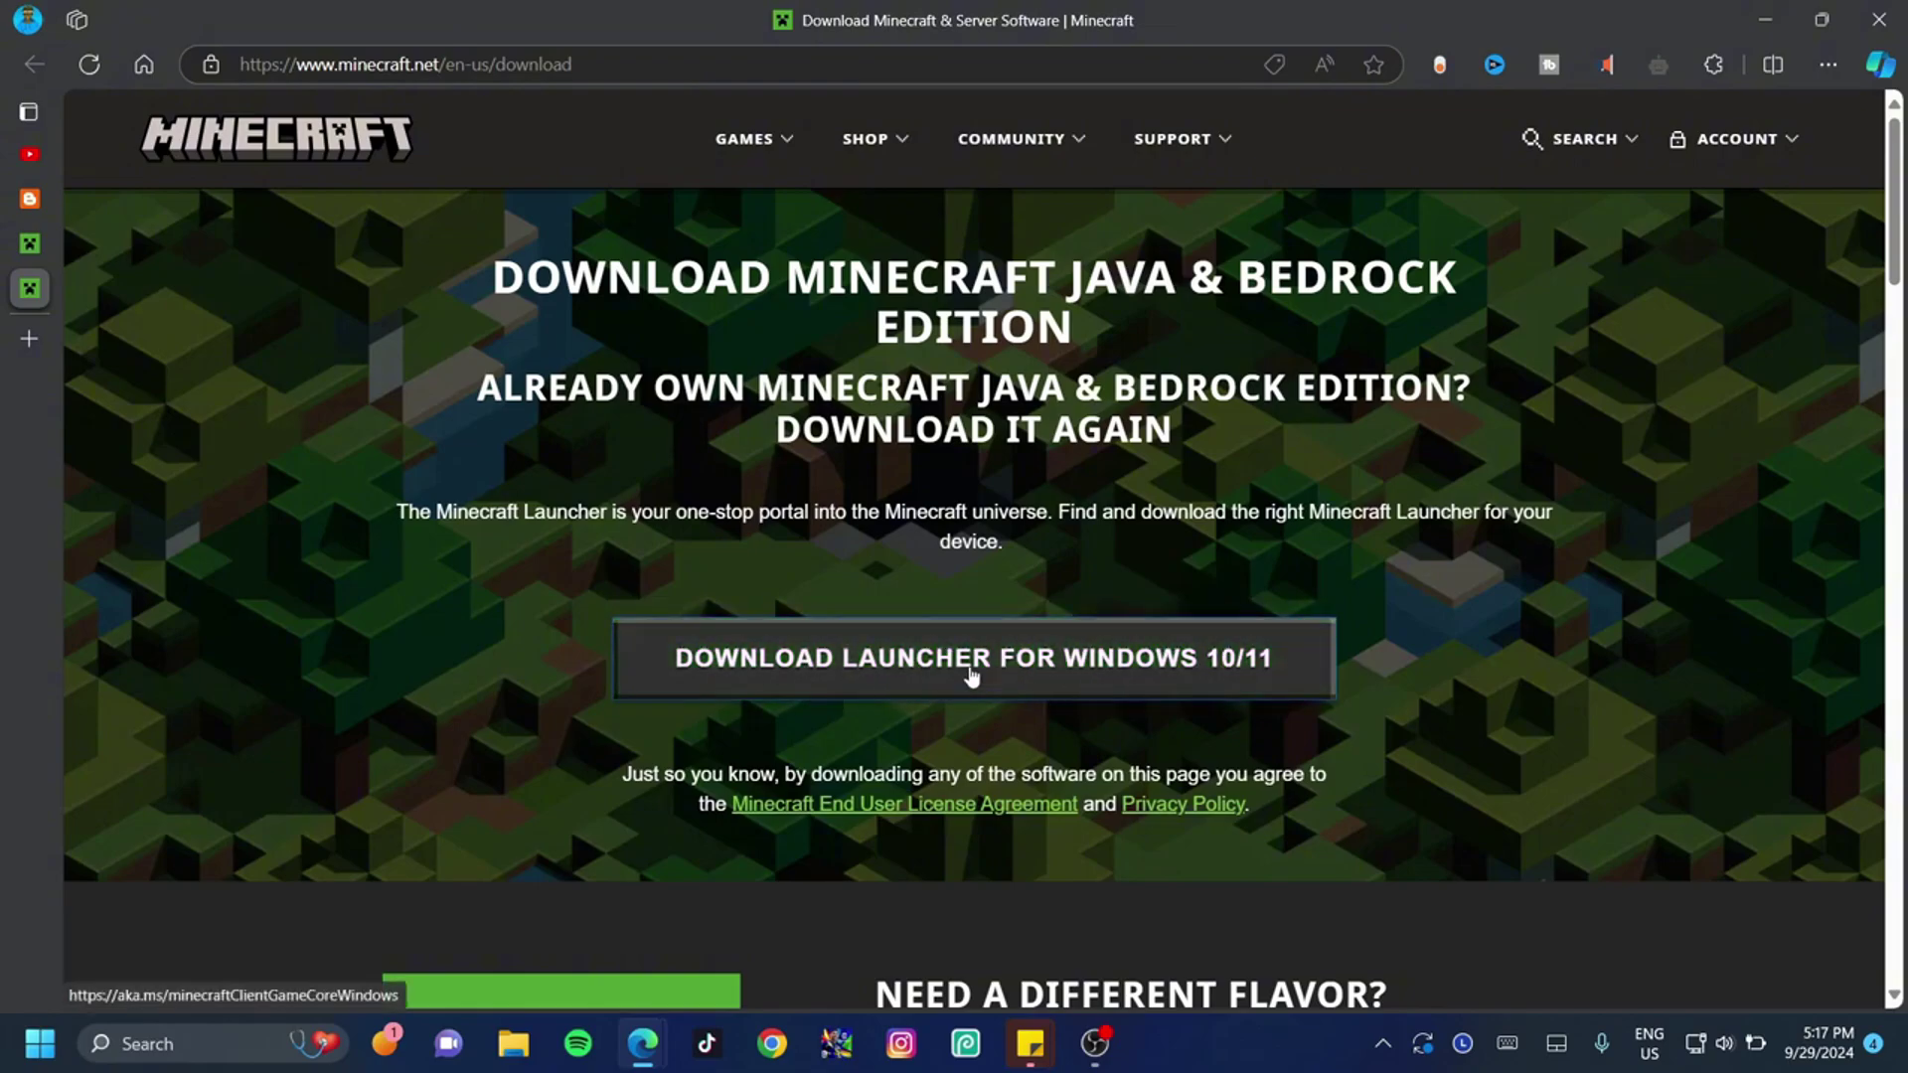
pyautogui.scroll(-8, 972, 674)
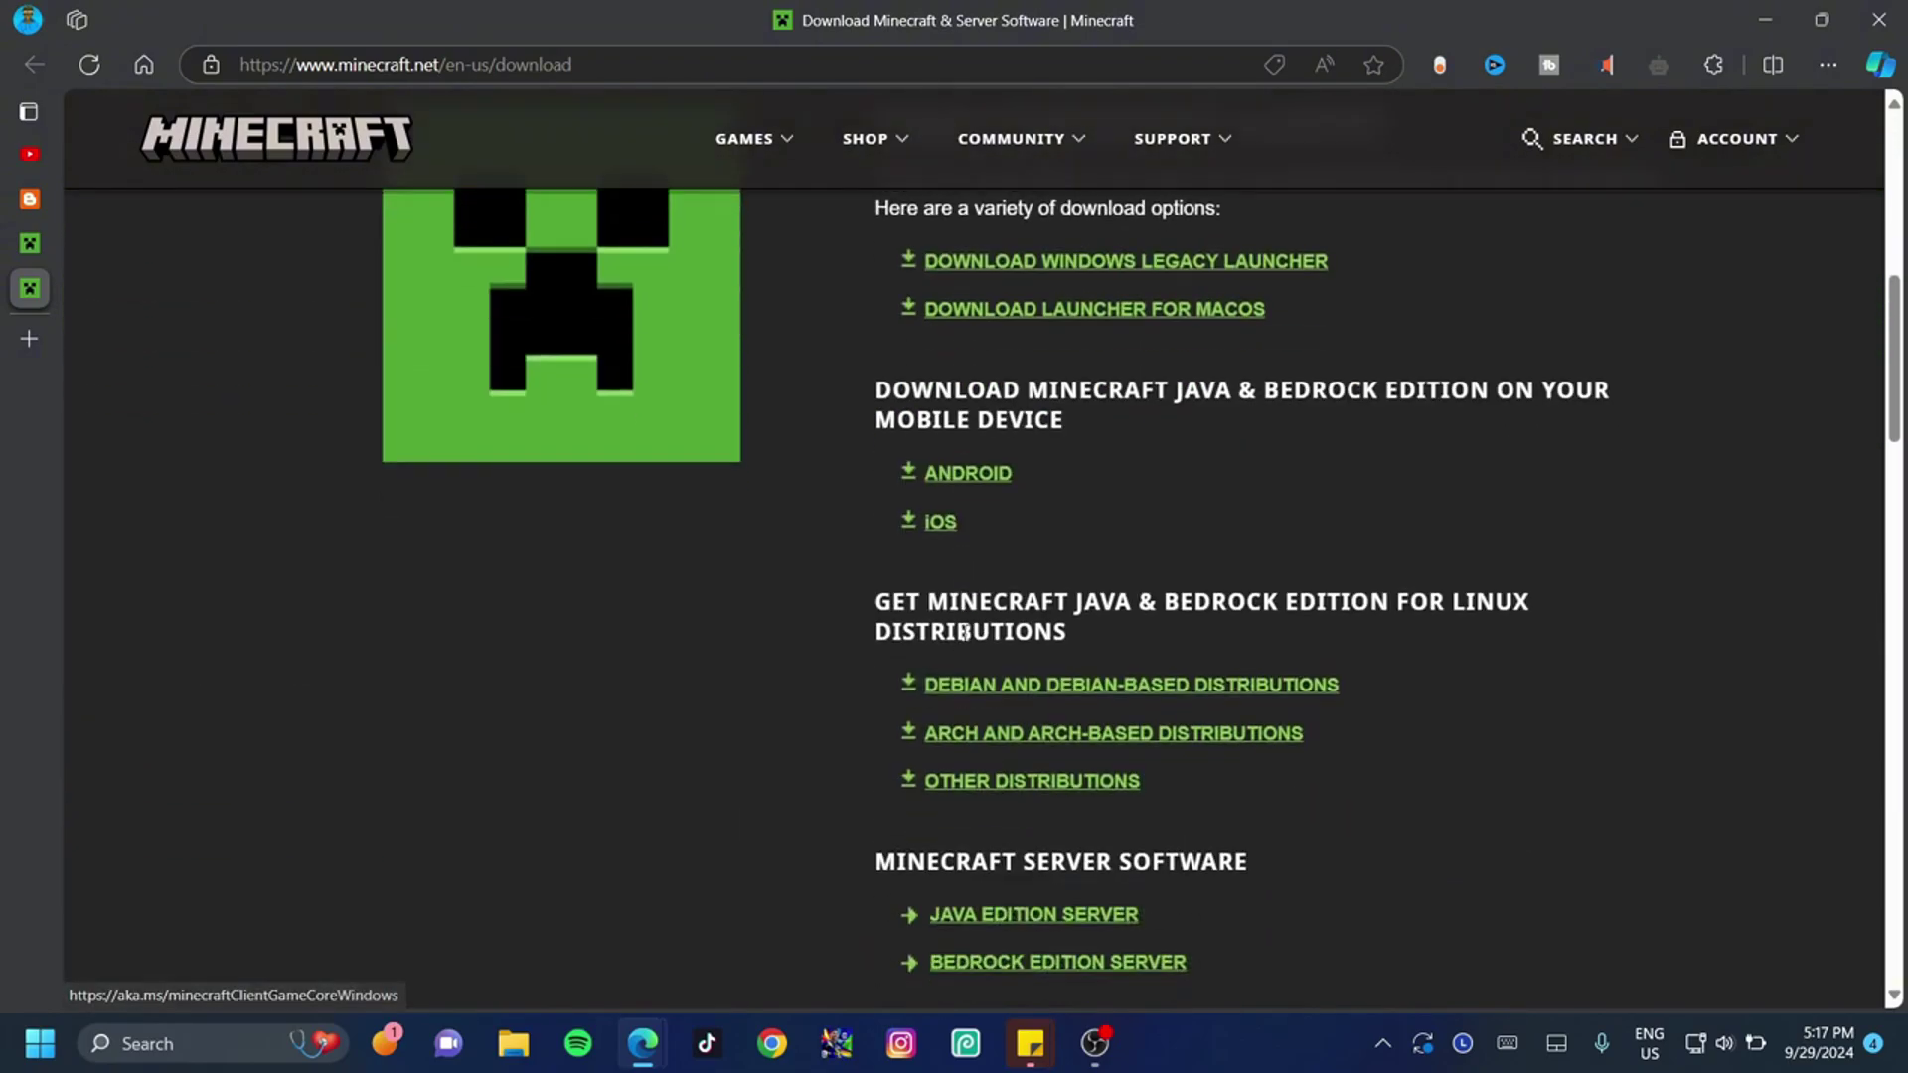
pyautogui.scroll(-3, 948, 552)
pyautogui.scroll(7, 946, 561)
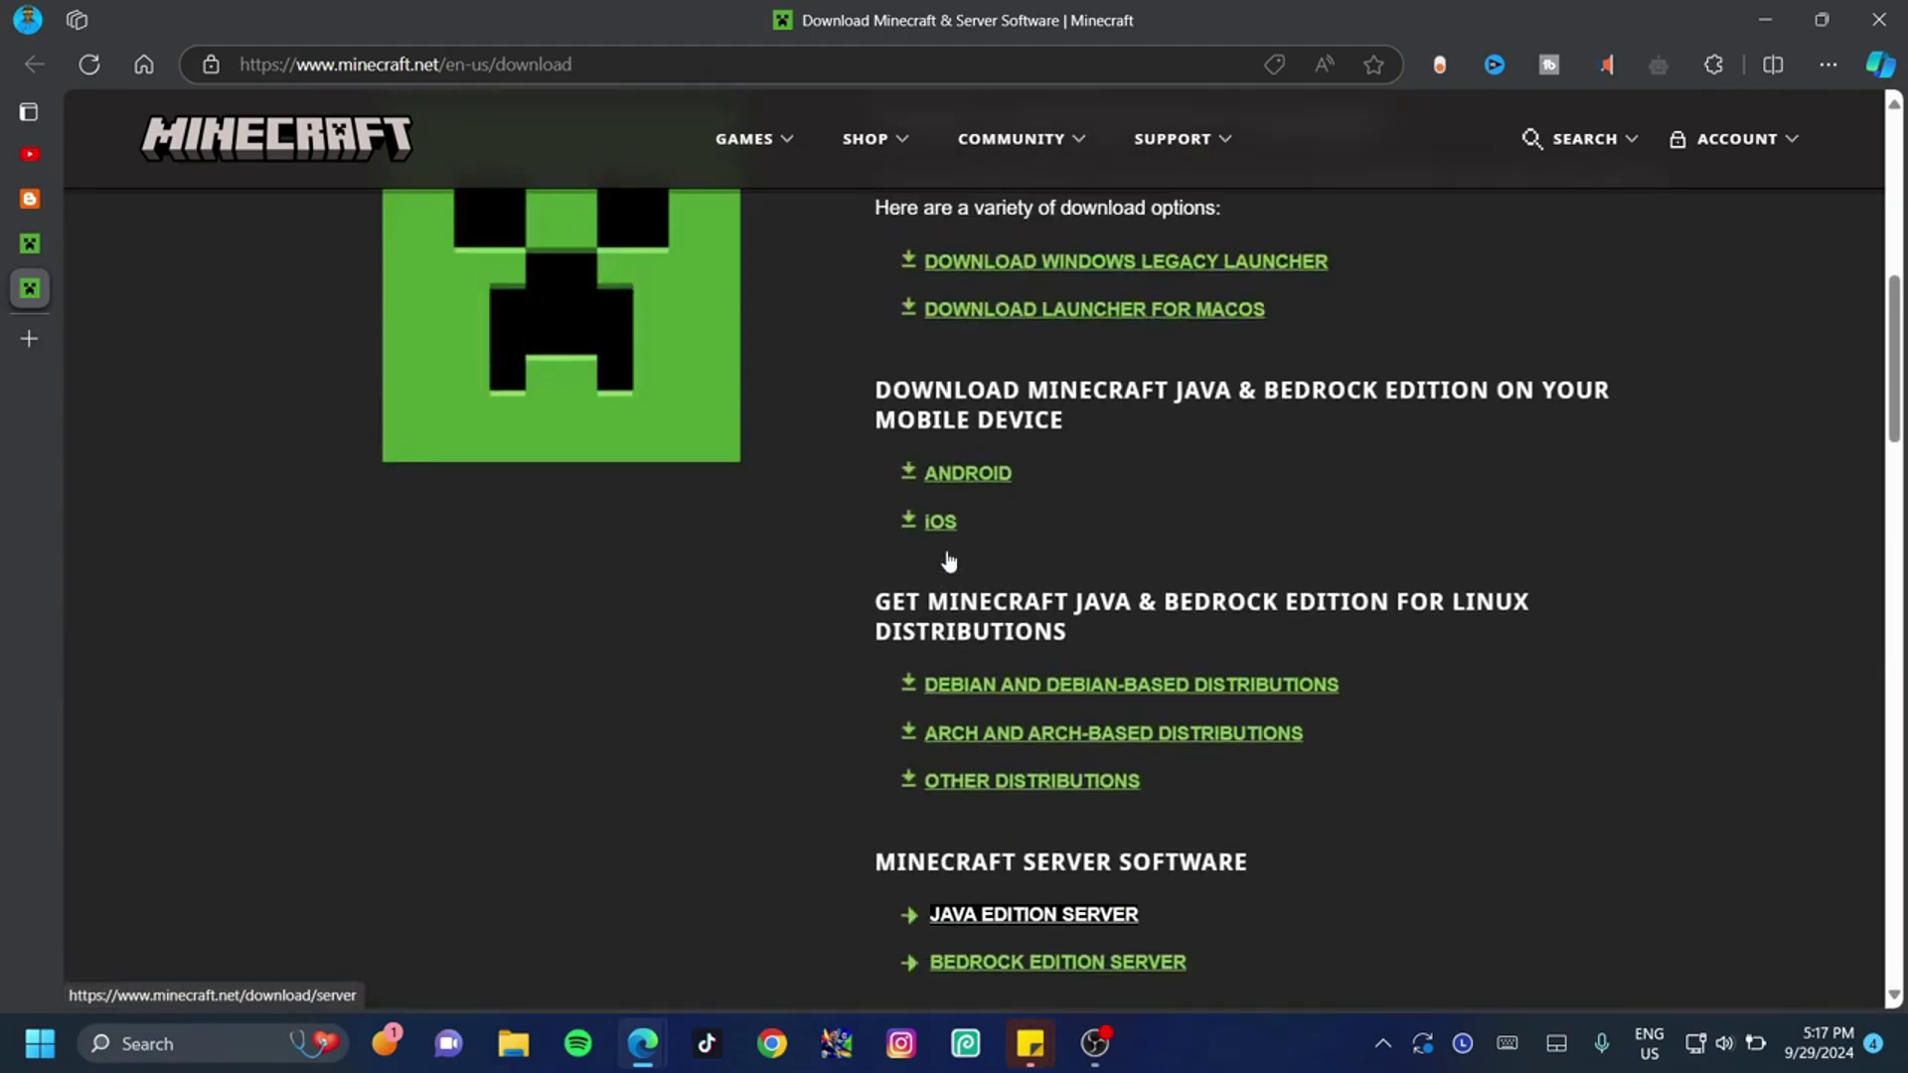
pyautogui.scroll(5, 944, 574)
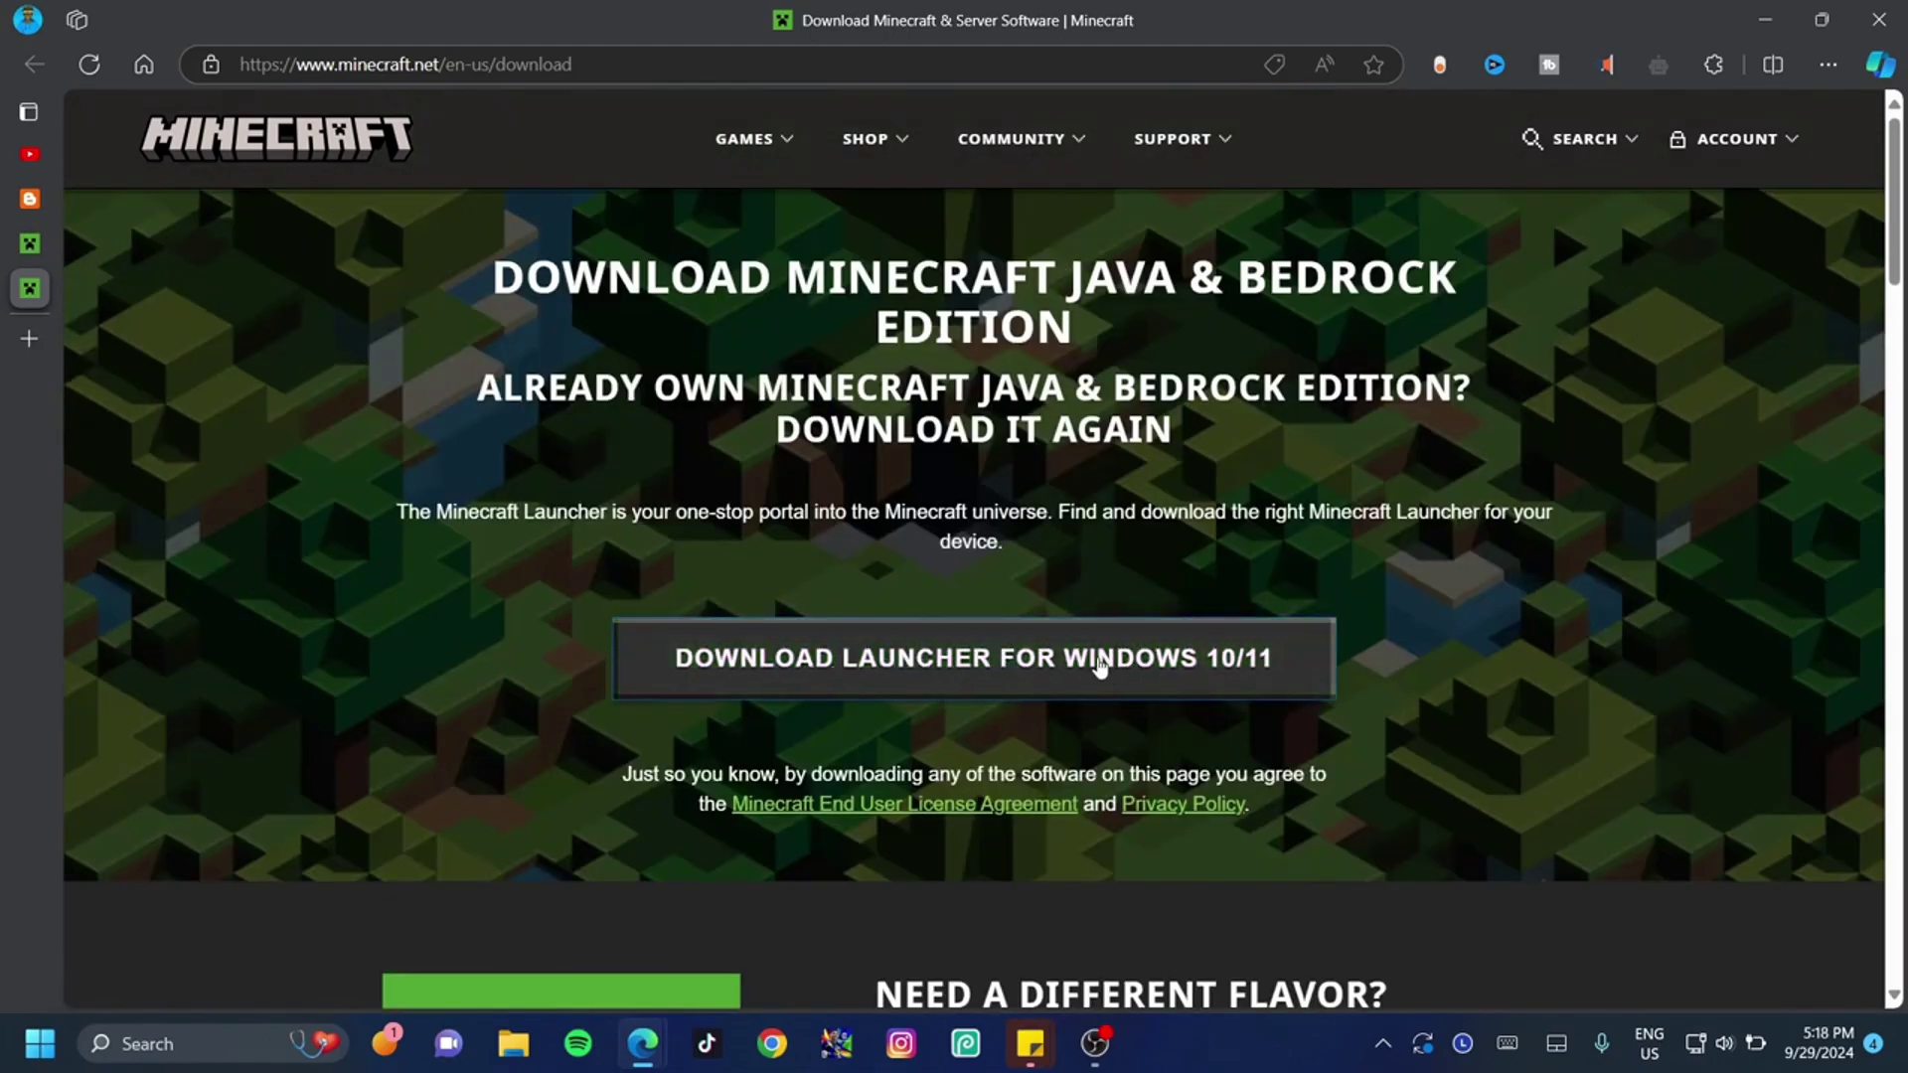
pyautogui.click(988, 660)
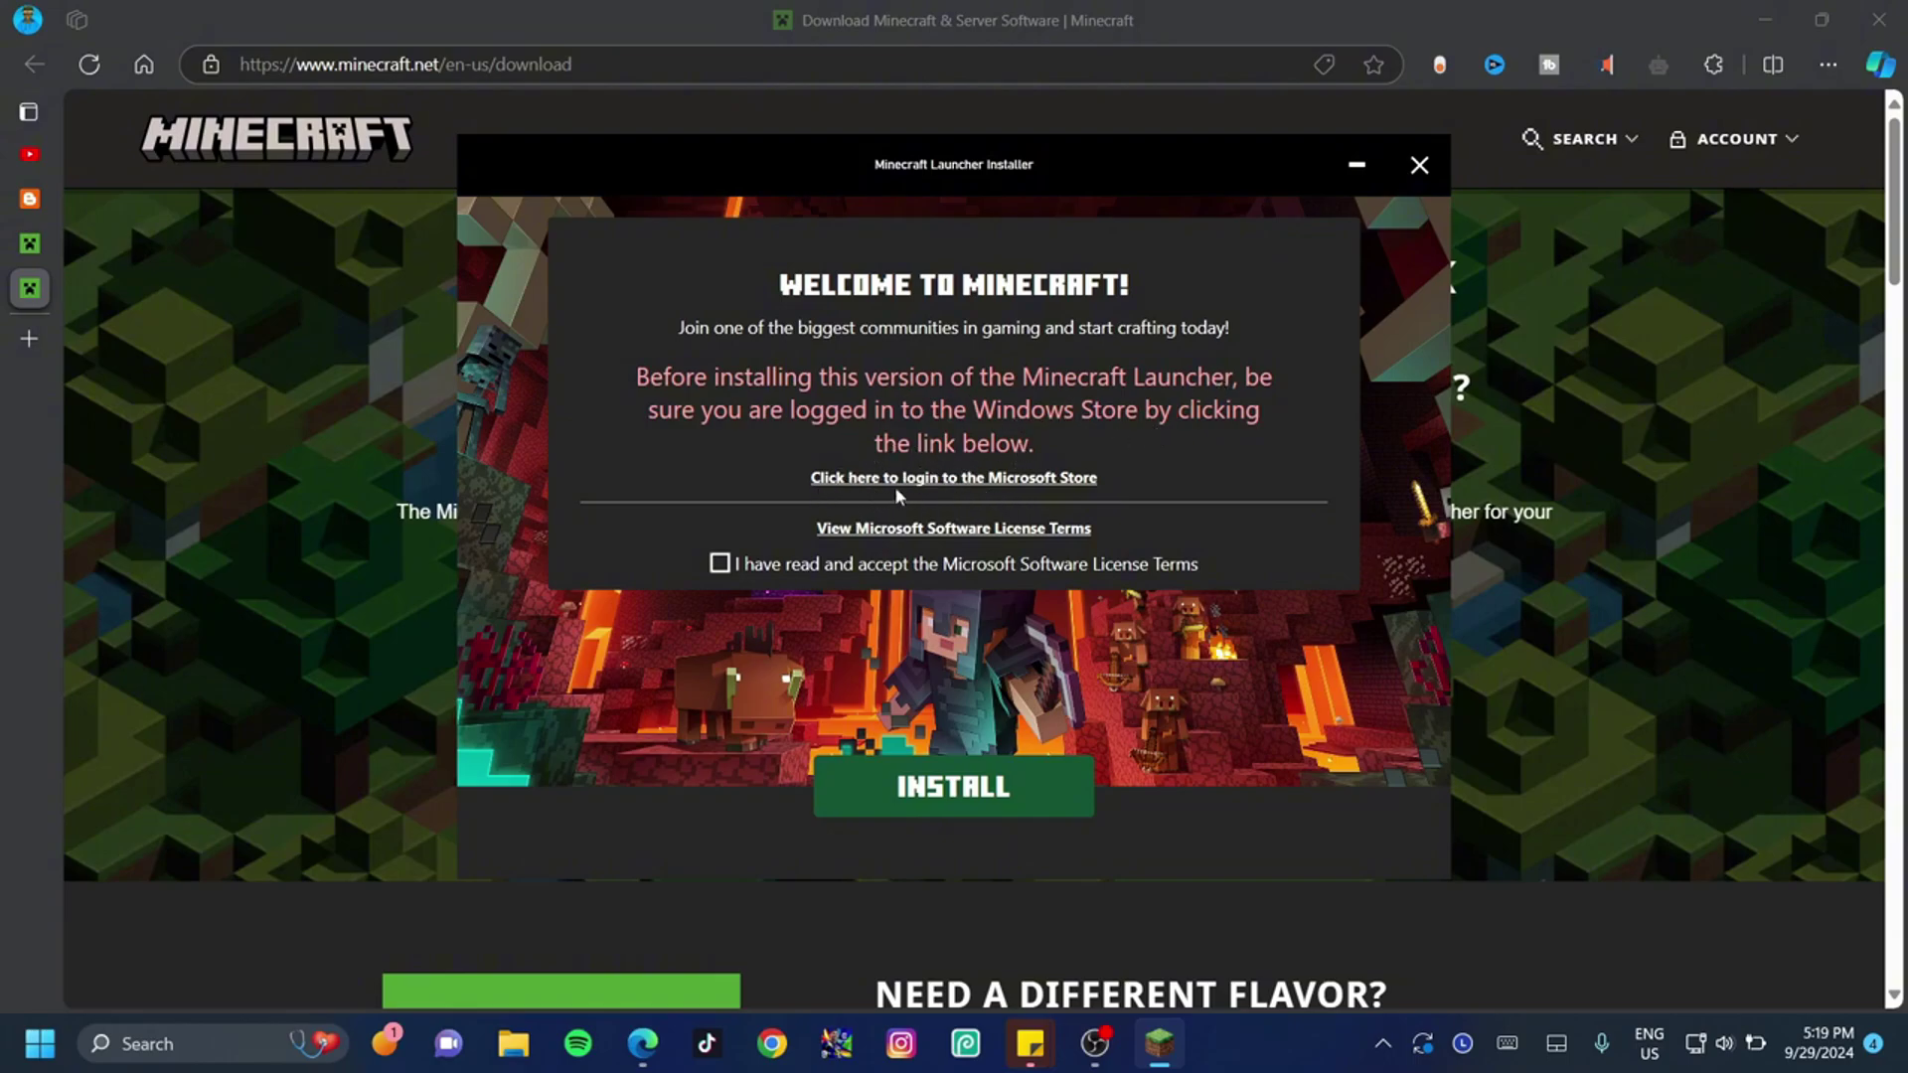
# - Accept the license terms, install the Minecraft Launcher, and launch it with LET'S GO
pyautogui.click(721, 564)
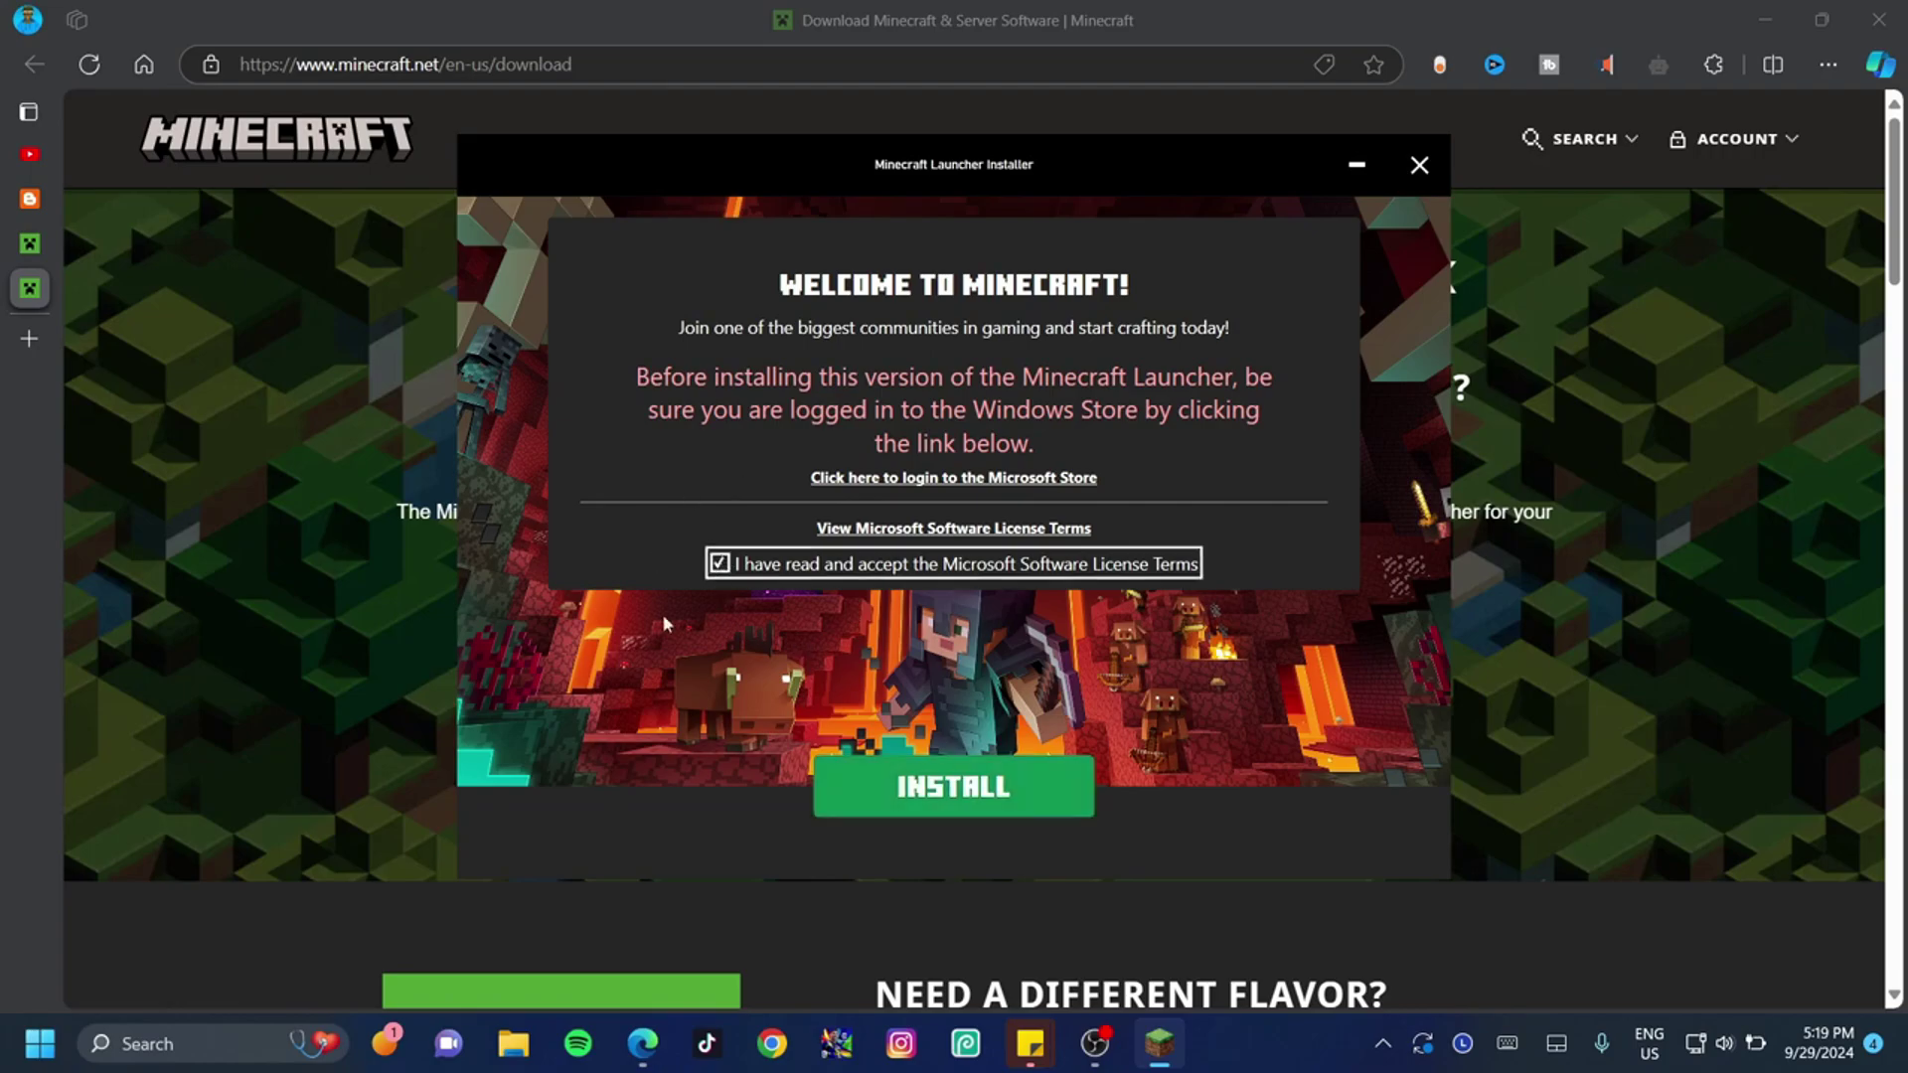
pyautogui.click(943, 790)
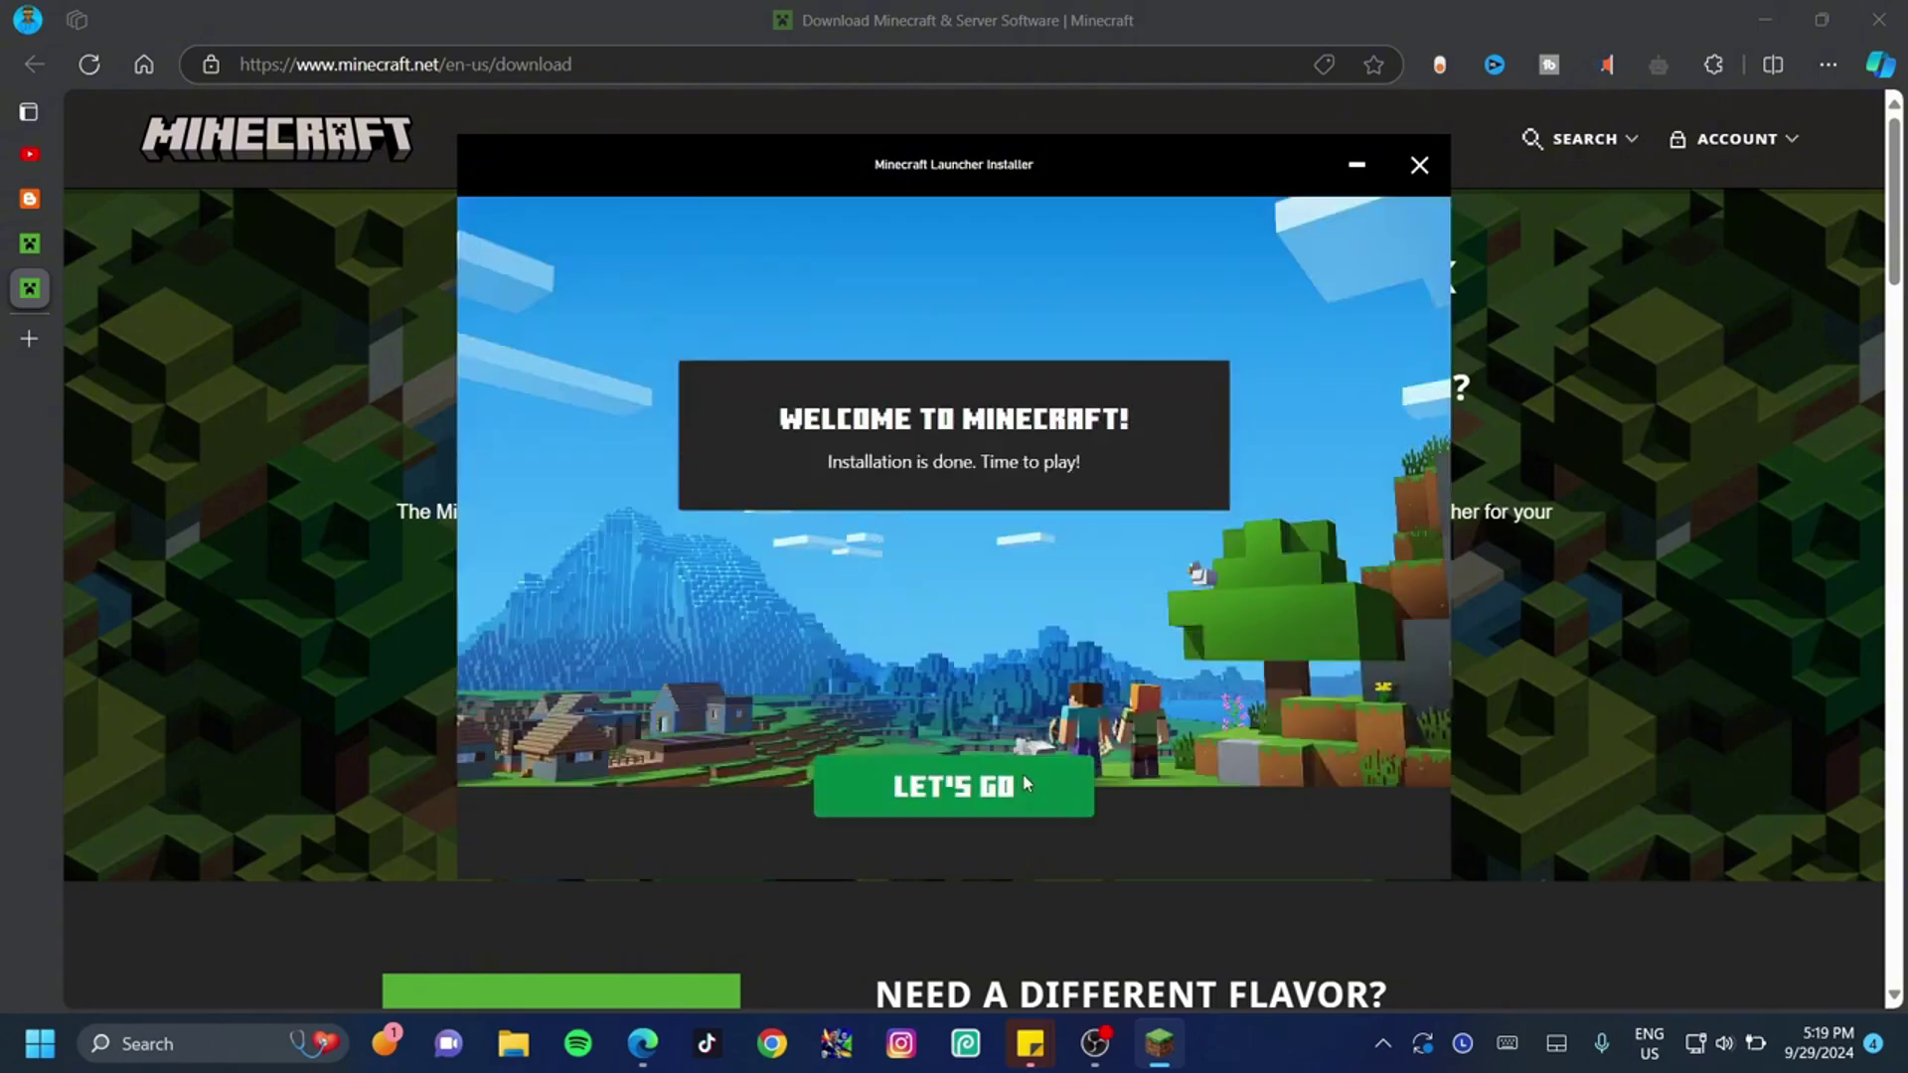
pyautogui.click(1007, 803)
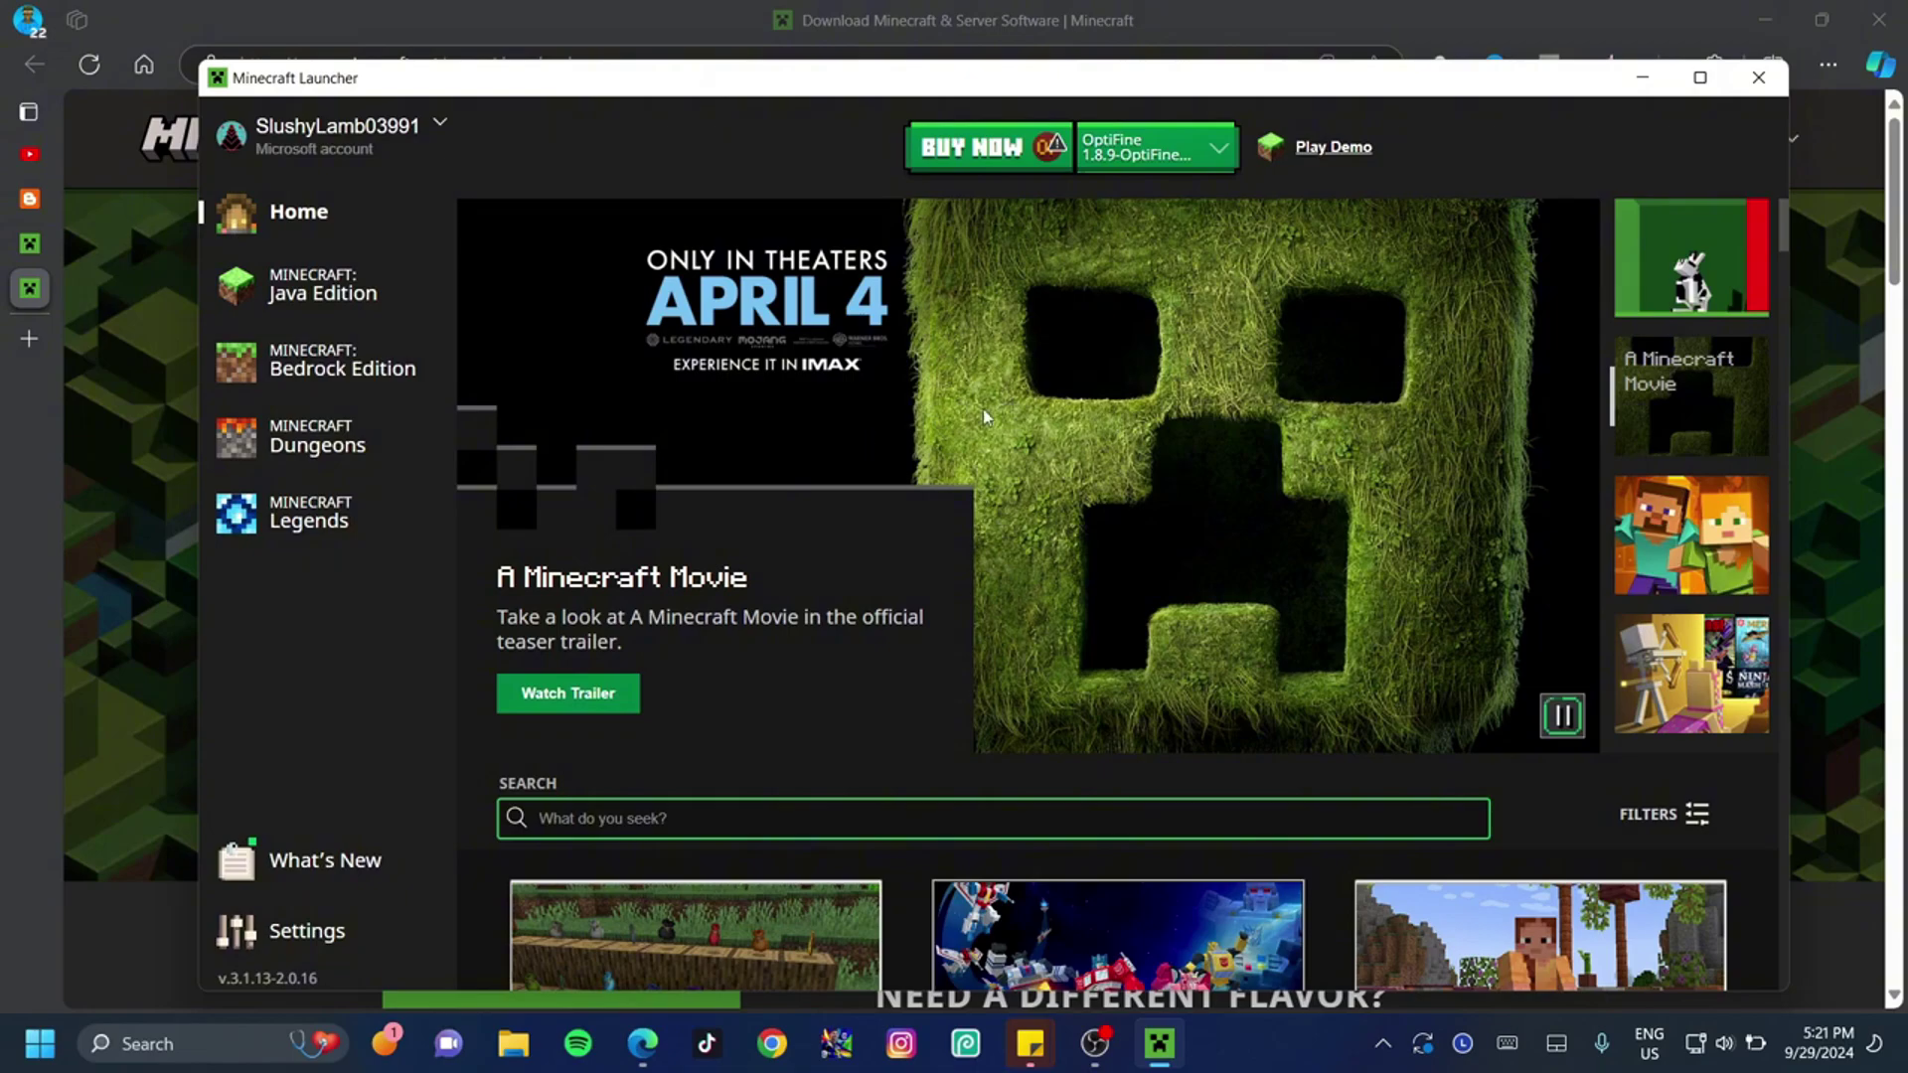
# - Show the Java Edition installations list with 1.8.9, Latest release and OptiFine 1.8.9
pyautogui.click(285, 291)
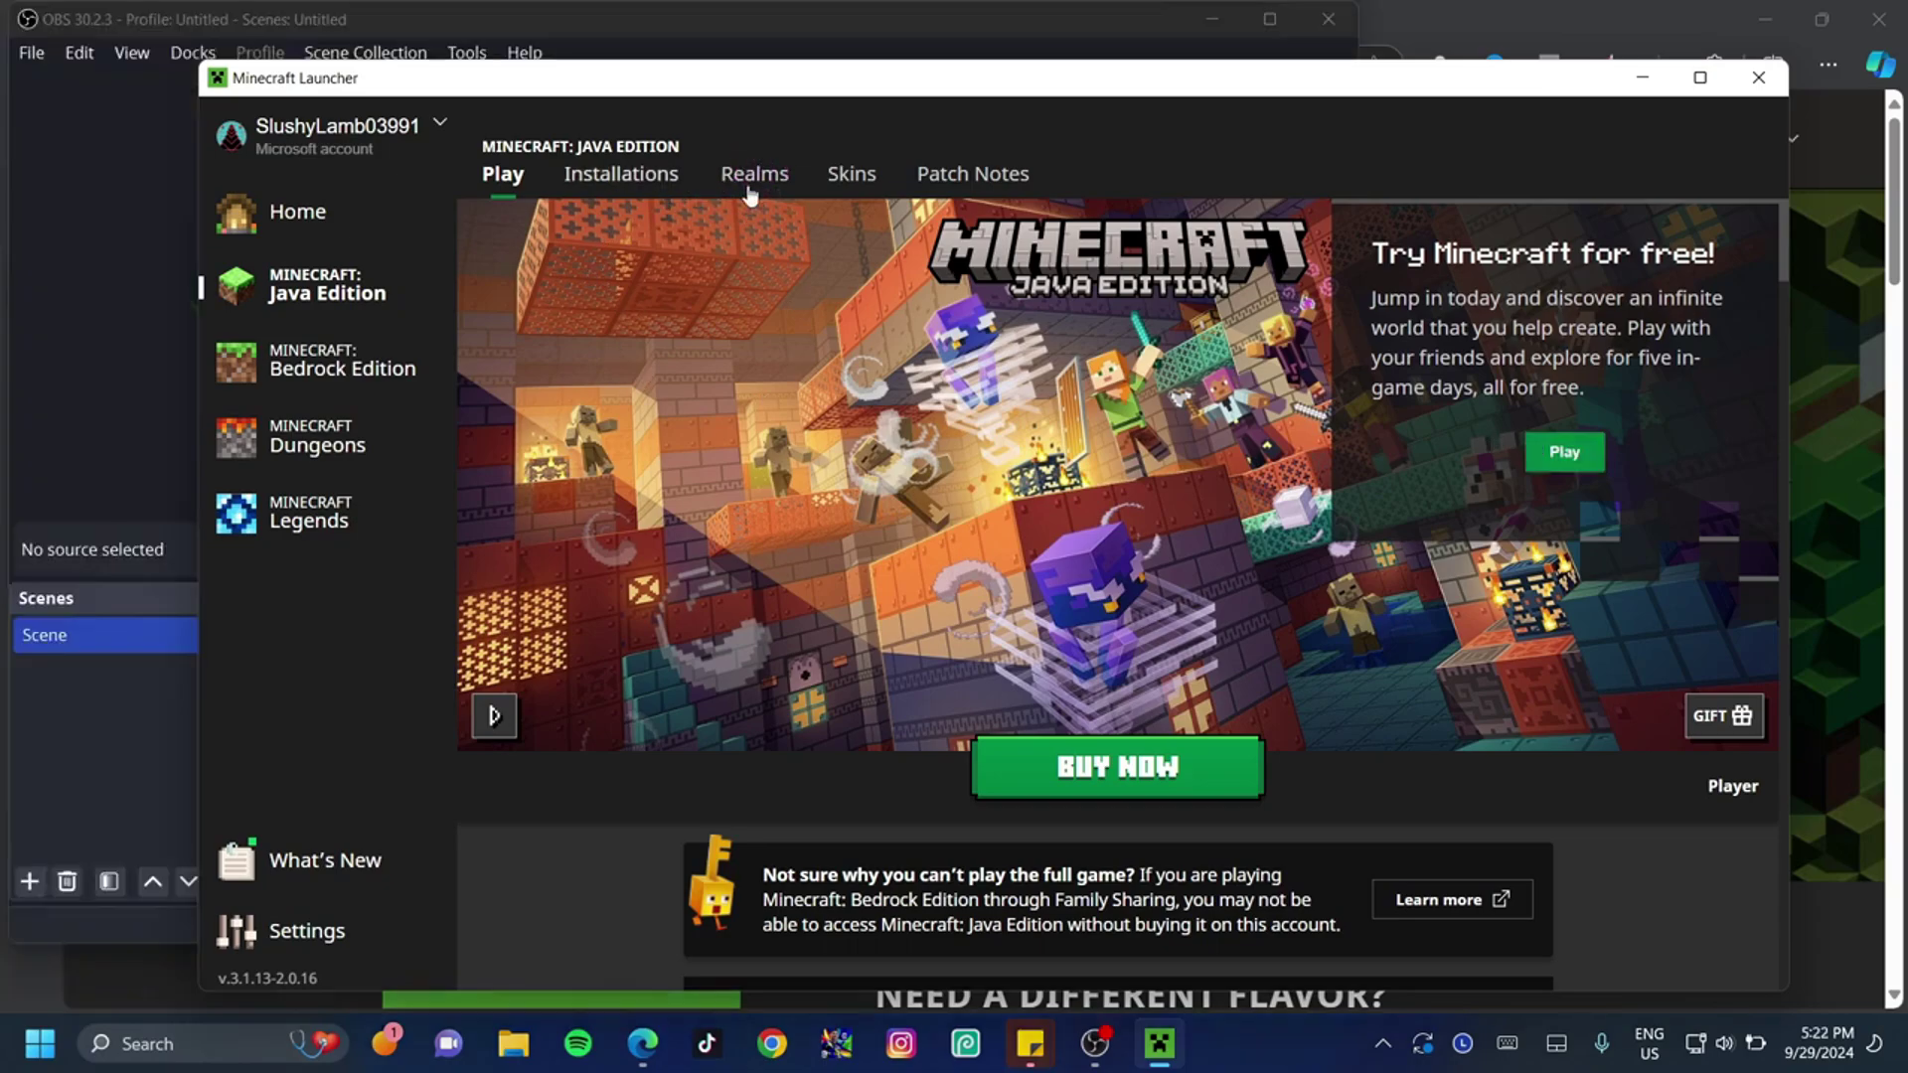
pyautogui.click(620, 179)
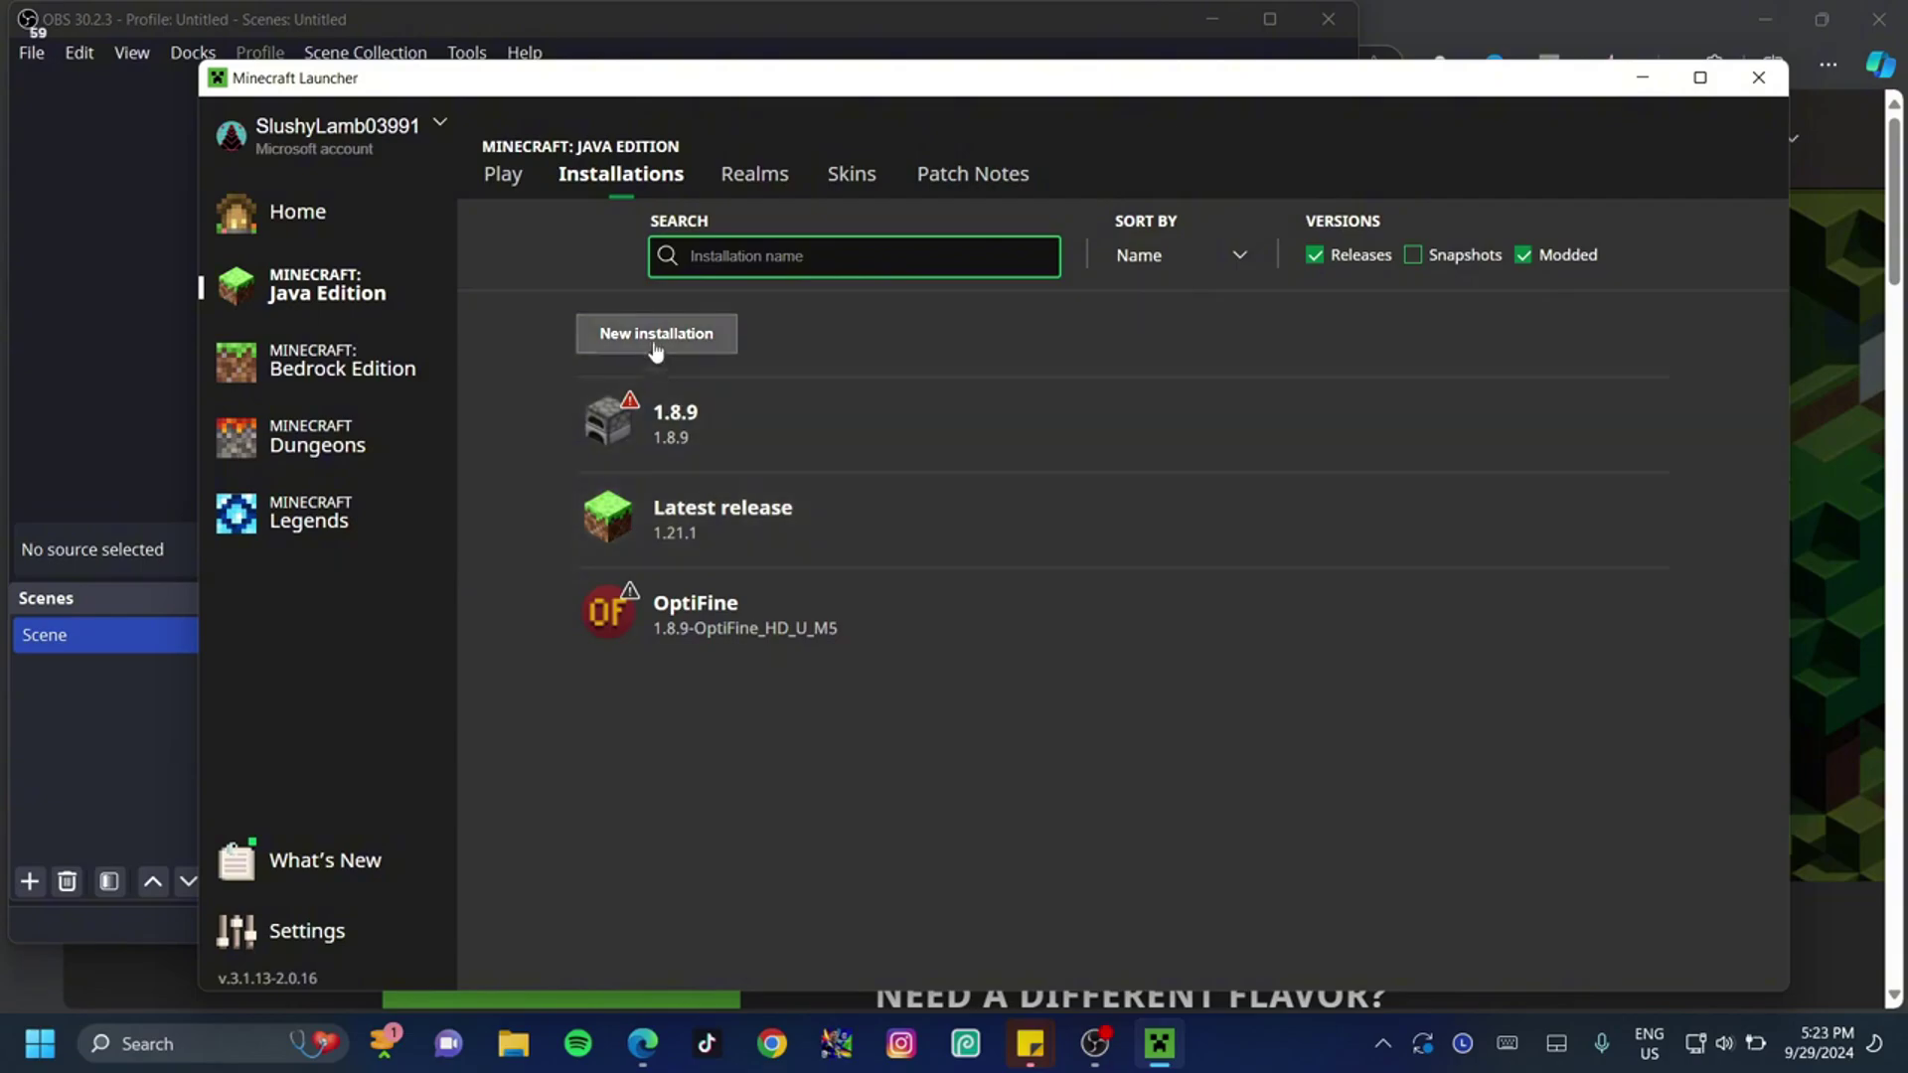
# - Create an installation named '1.18.1' using version release 1.18.1
pyautogui.click(656, 338)
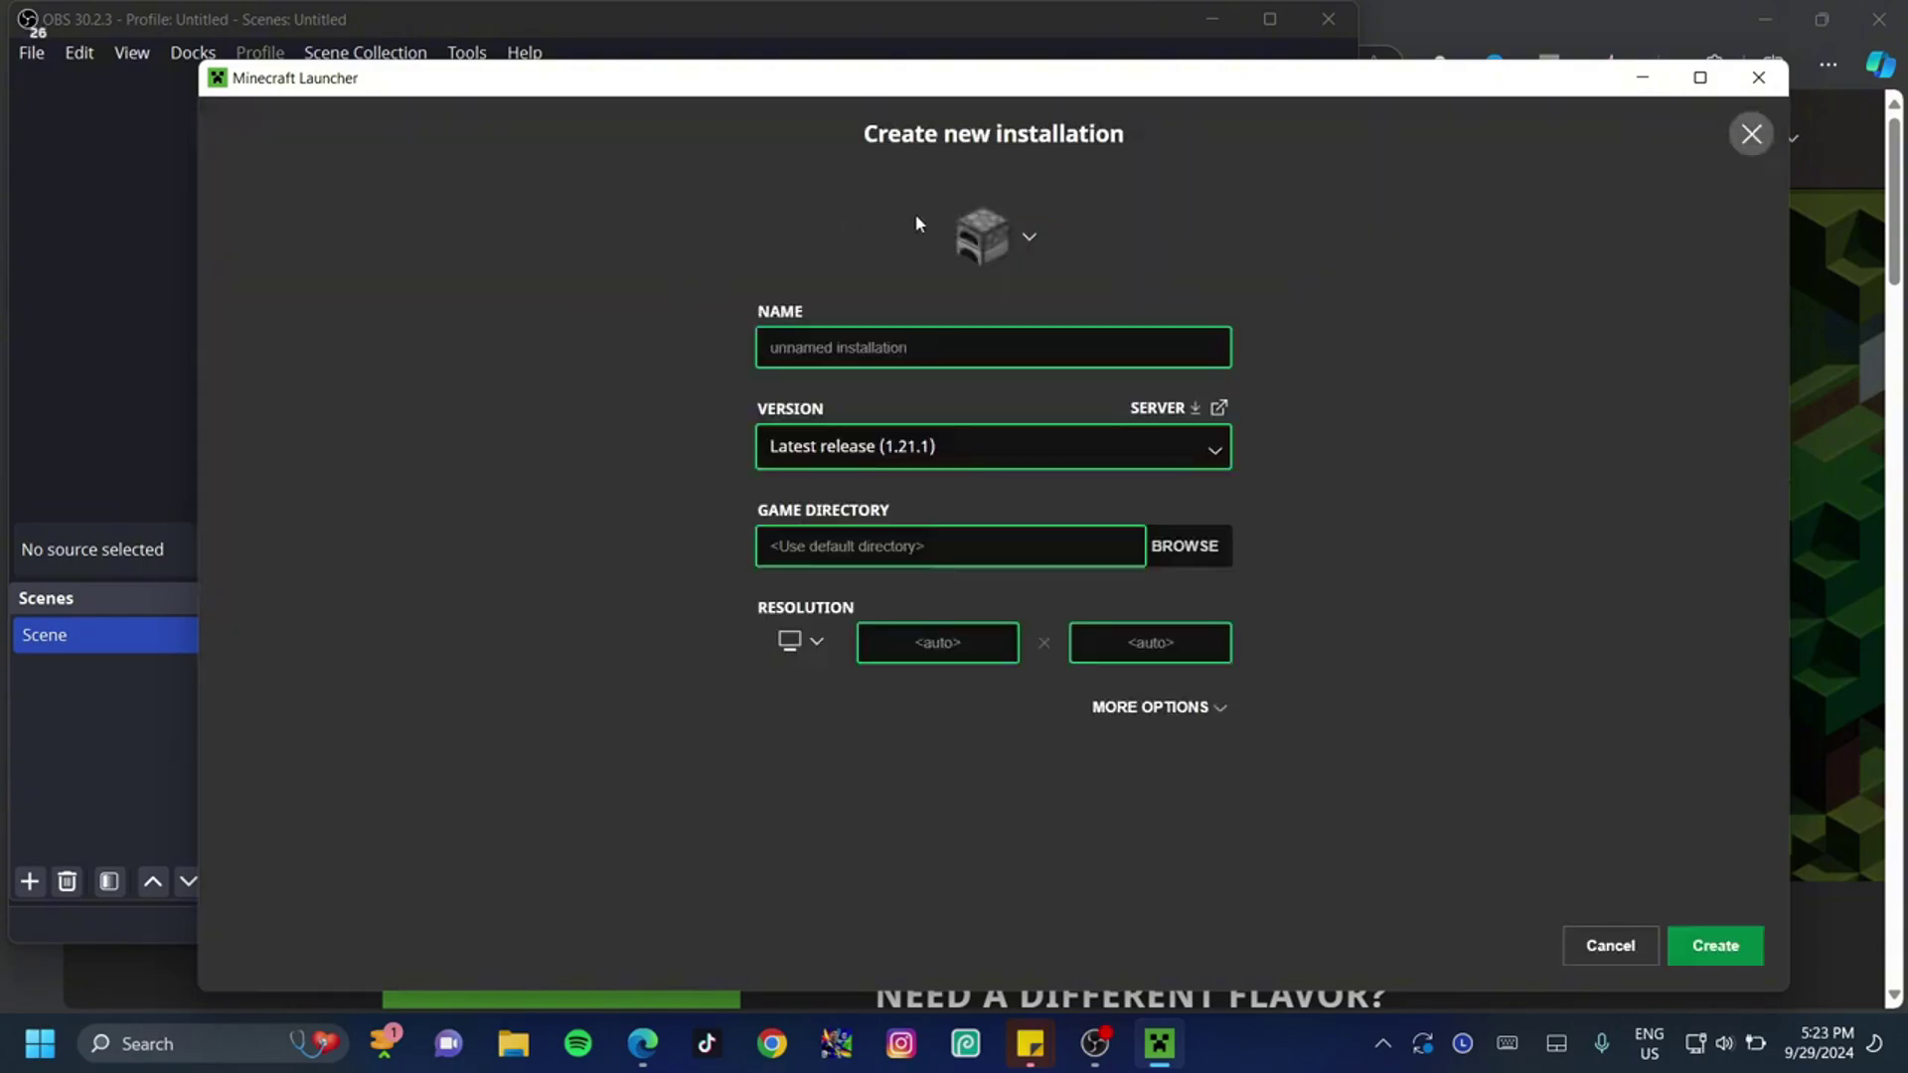
pyautogui.click(1214, 450)
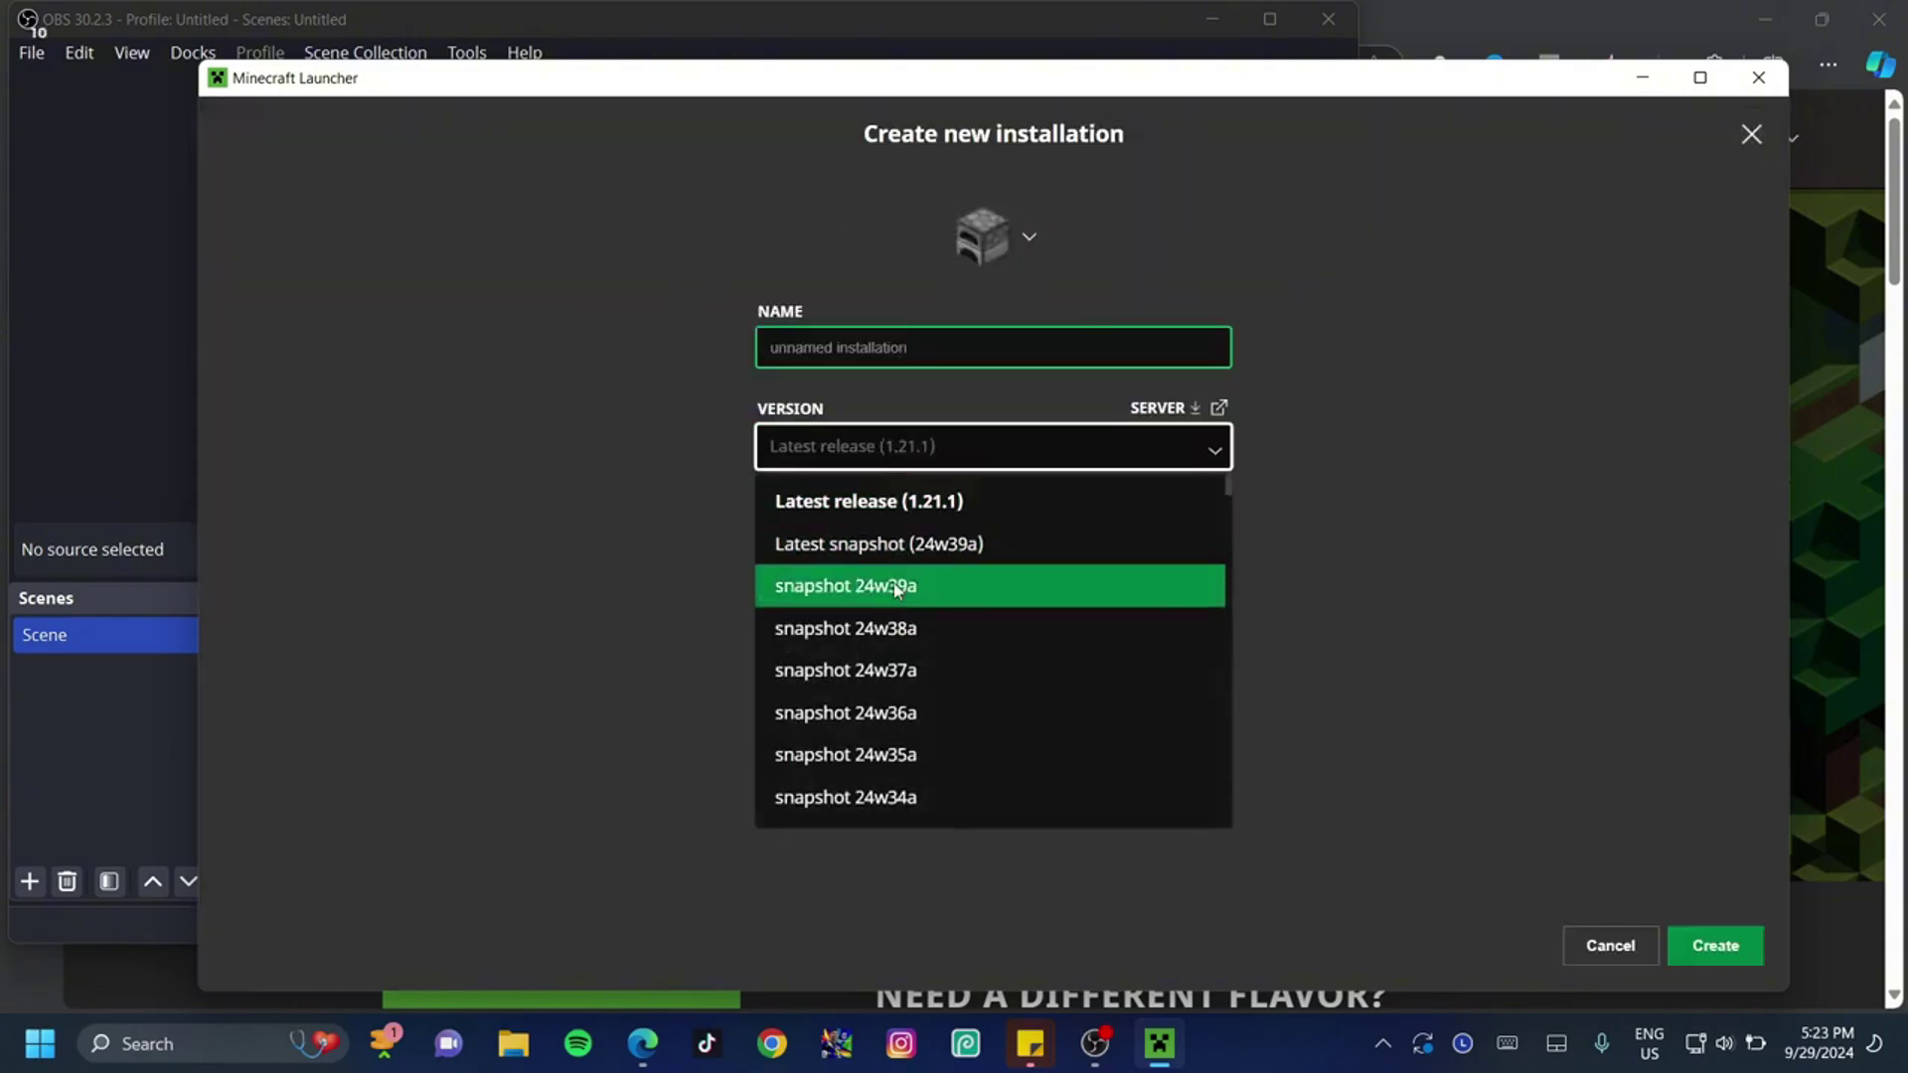
pyautogui.scroll(-5, 899, 552)
pyautogui.scroll(-20, 899, 552)
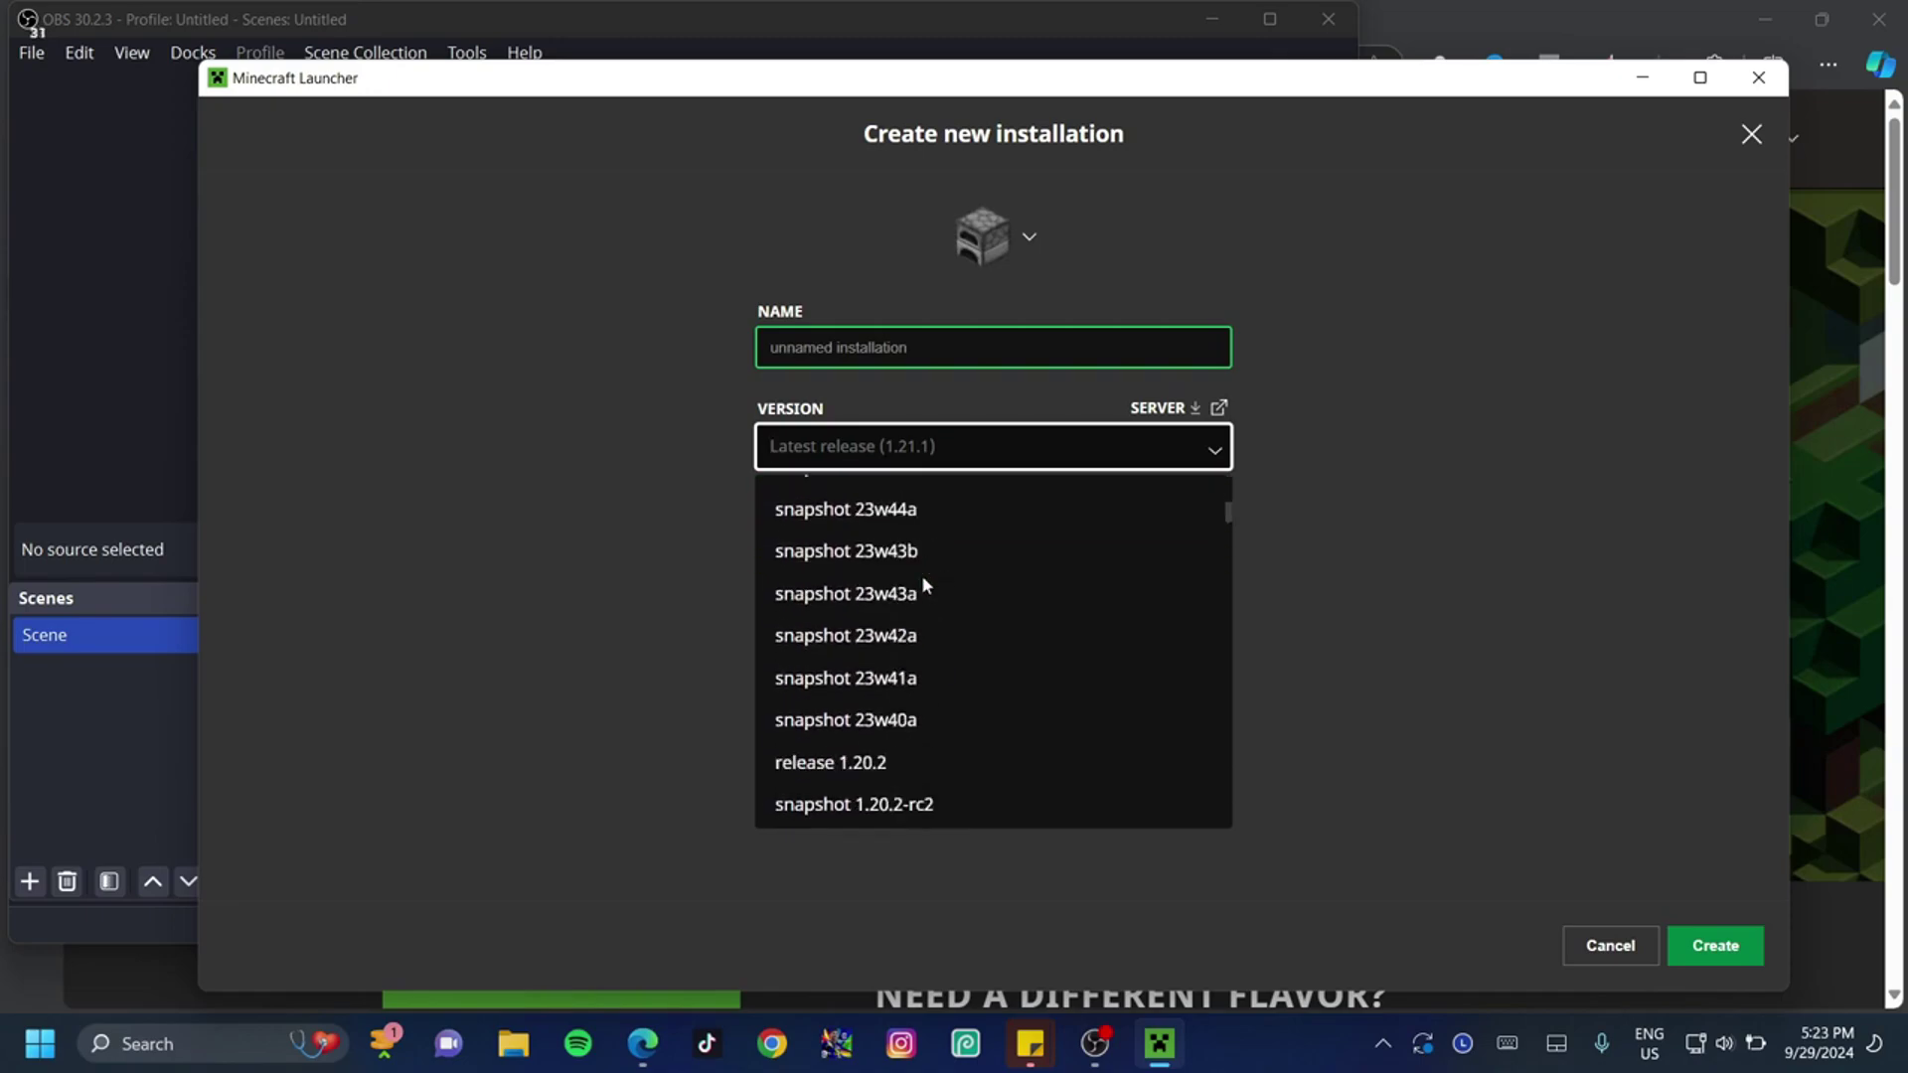
pyautogui.scroll(-15, 922, 581)
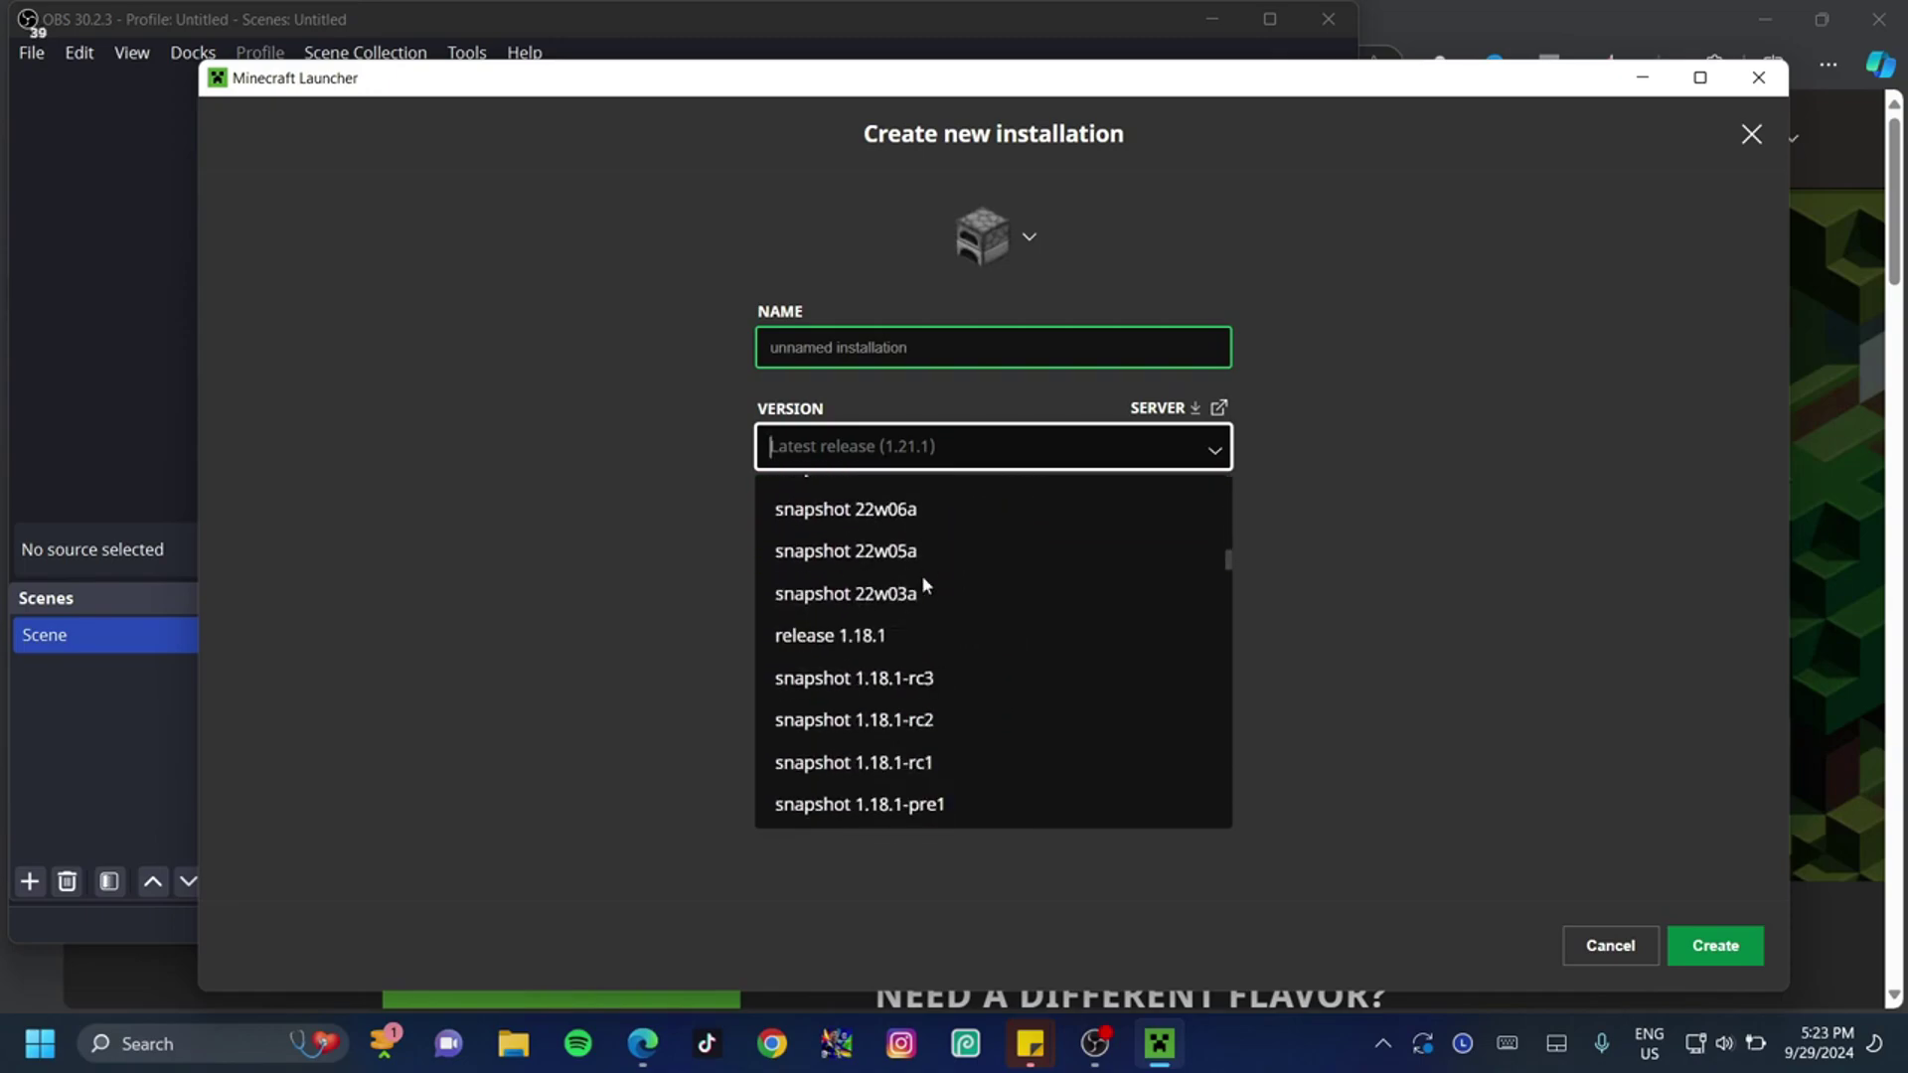
pyautogui.click(906, 647)
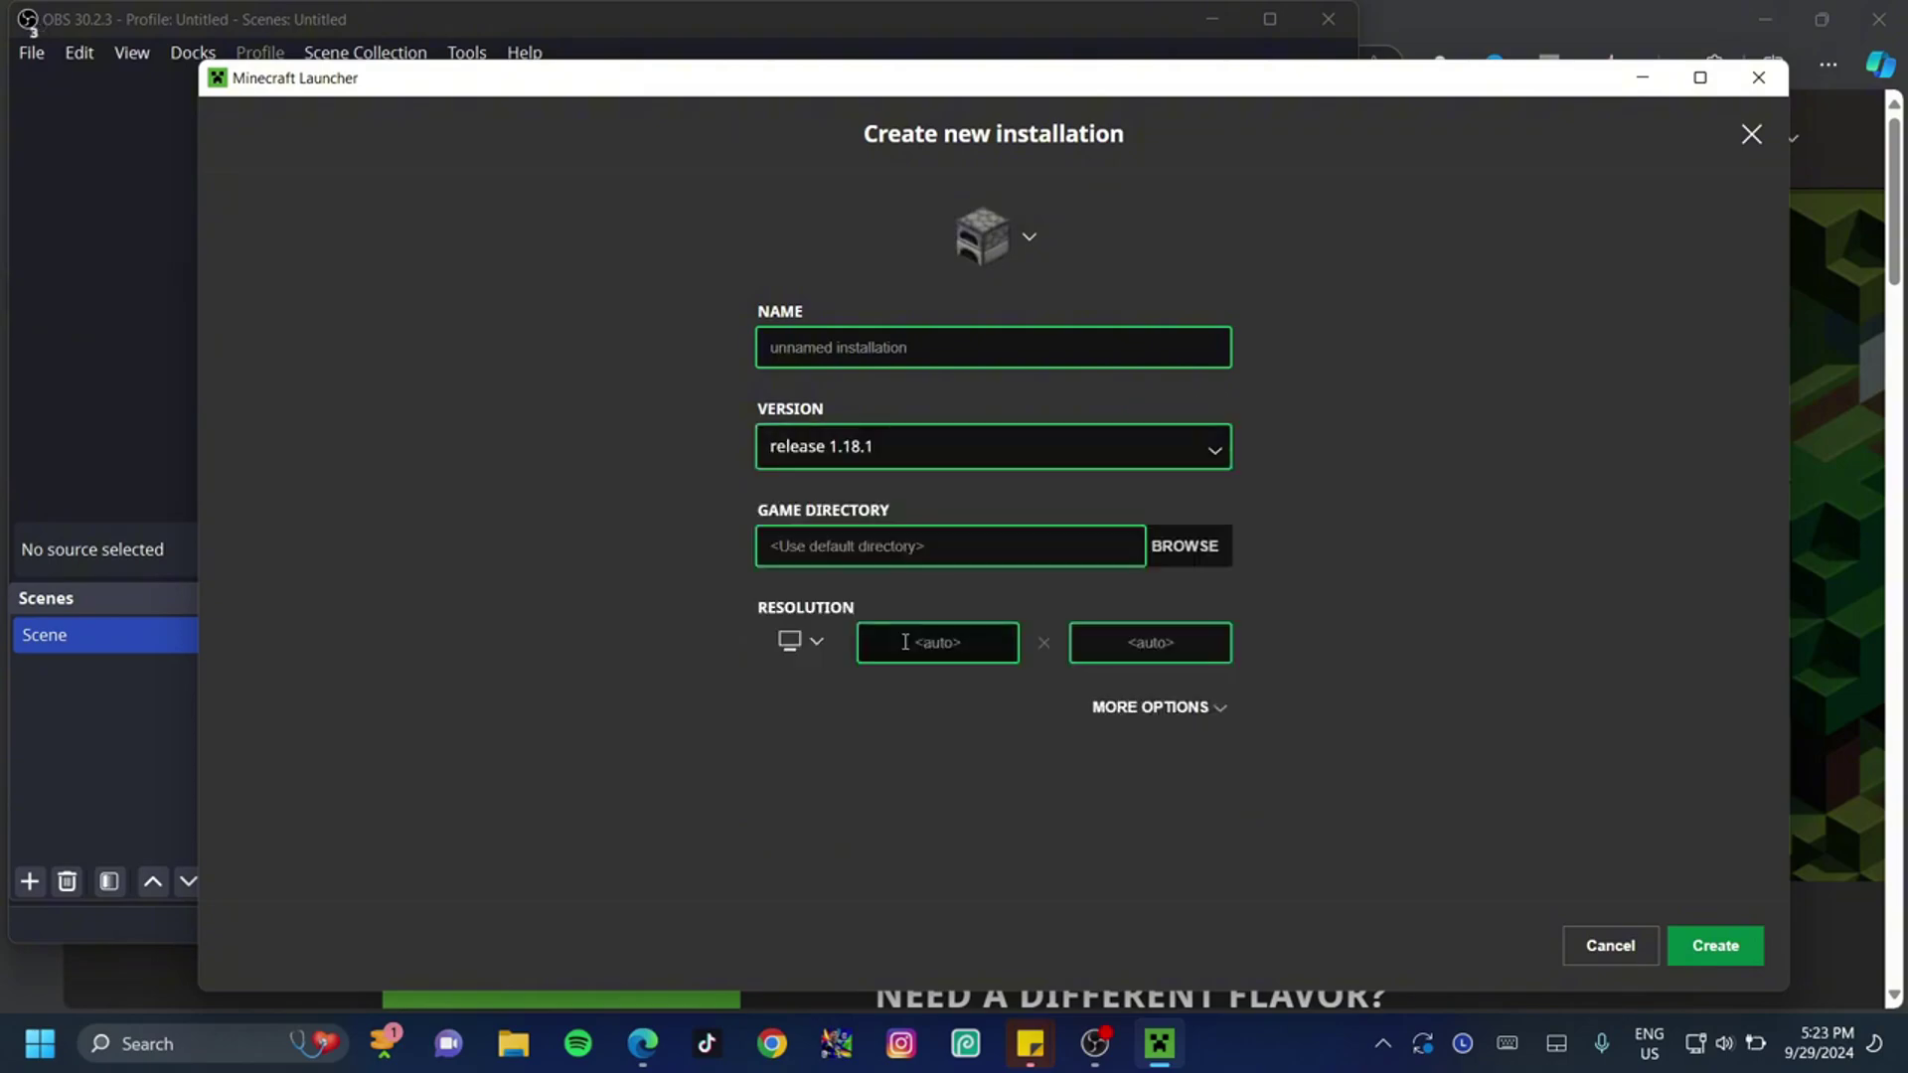
pyautogui.click(885, 333)
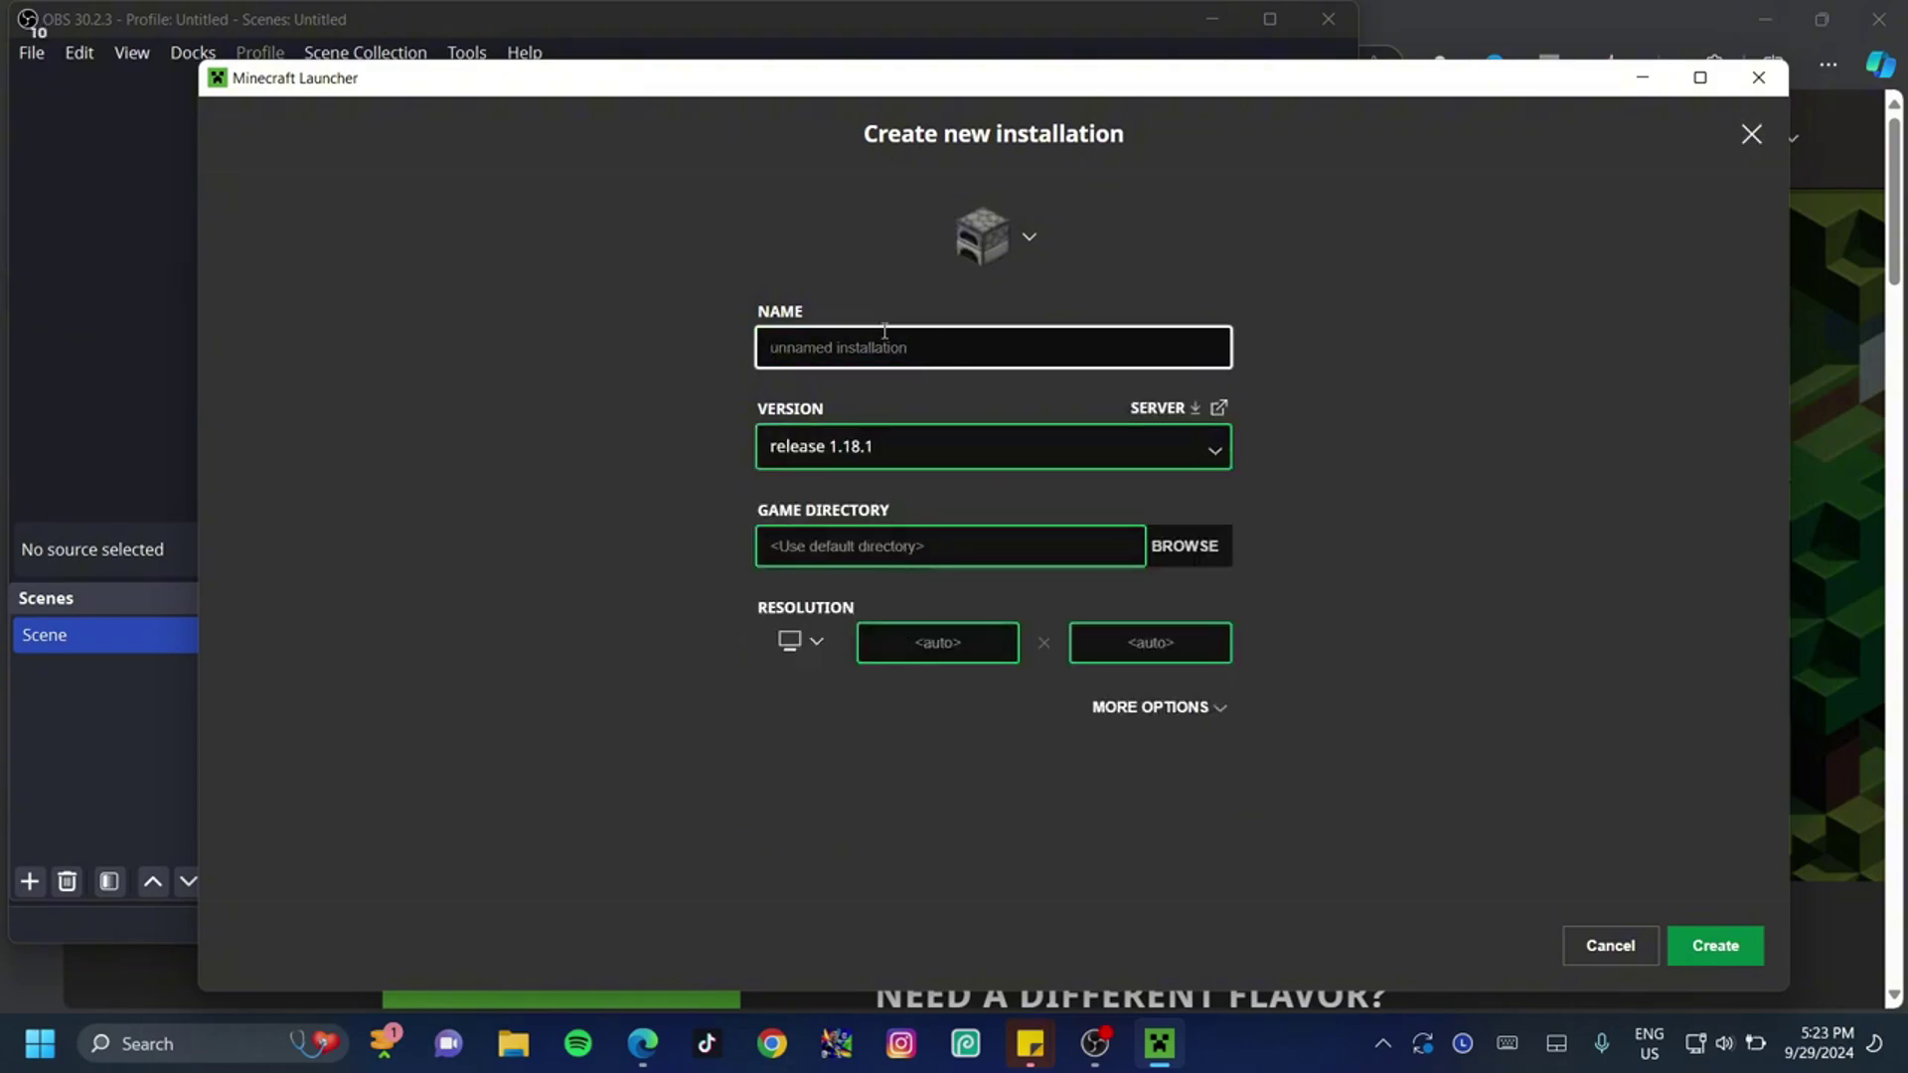
pyautogui.write('1.18.1')
pyautogui.click(1719, 949)
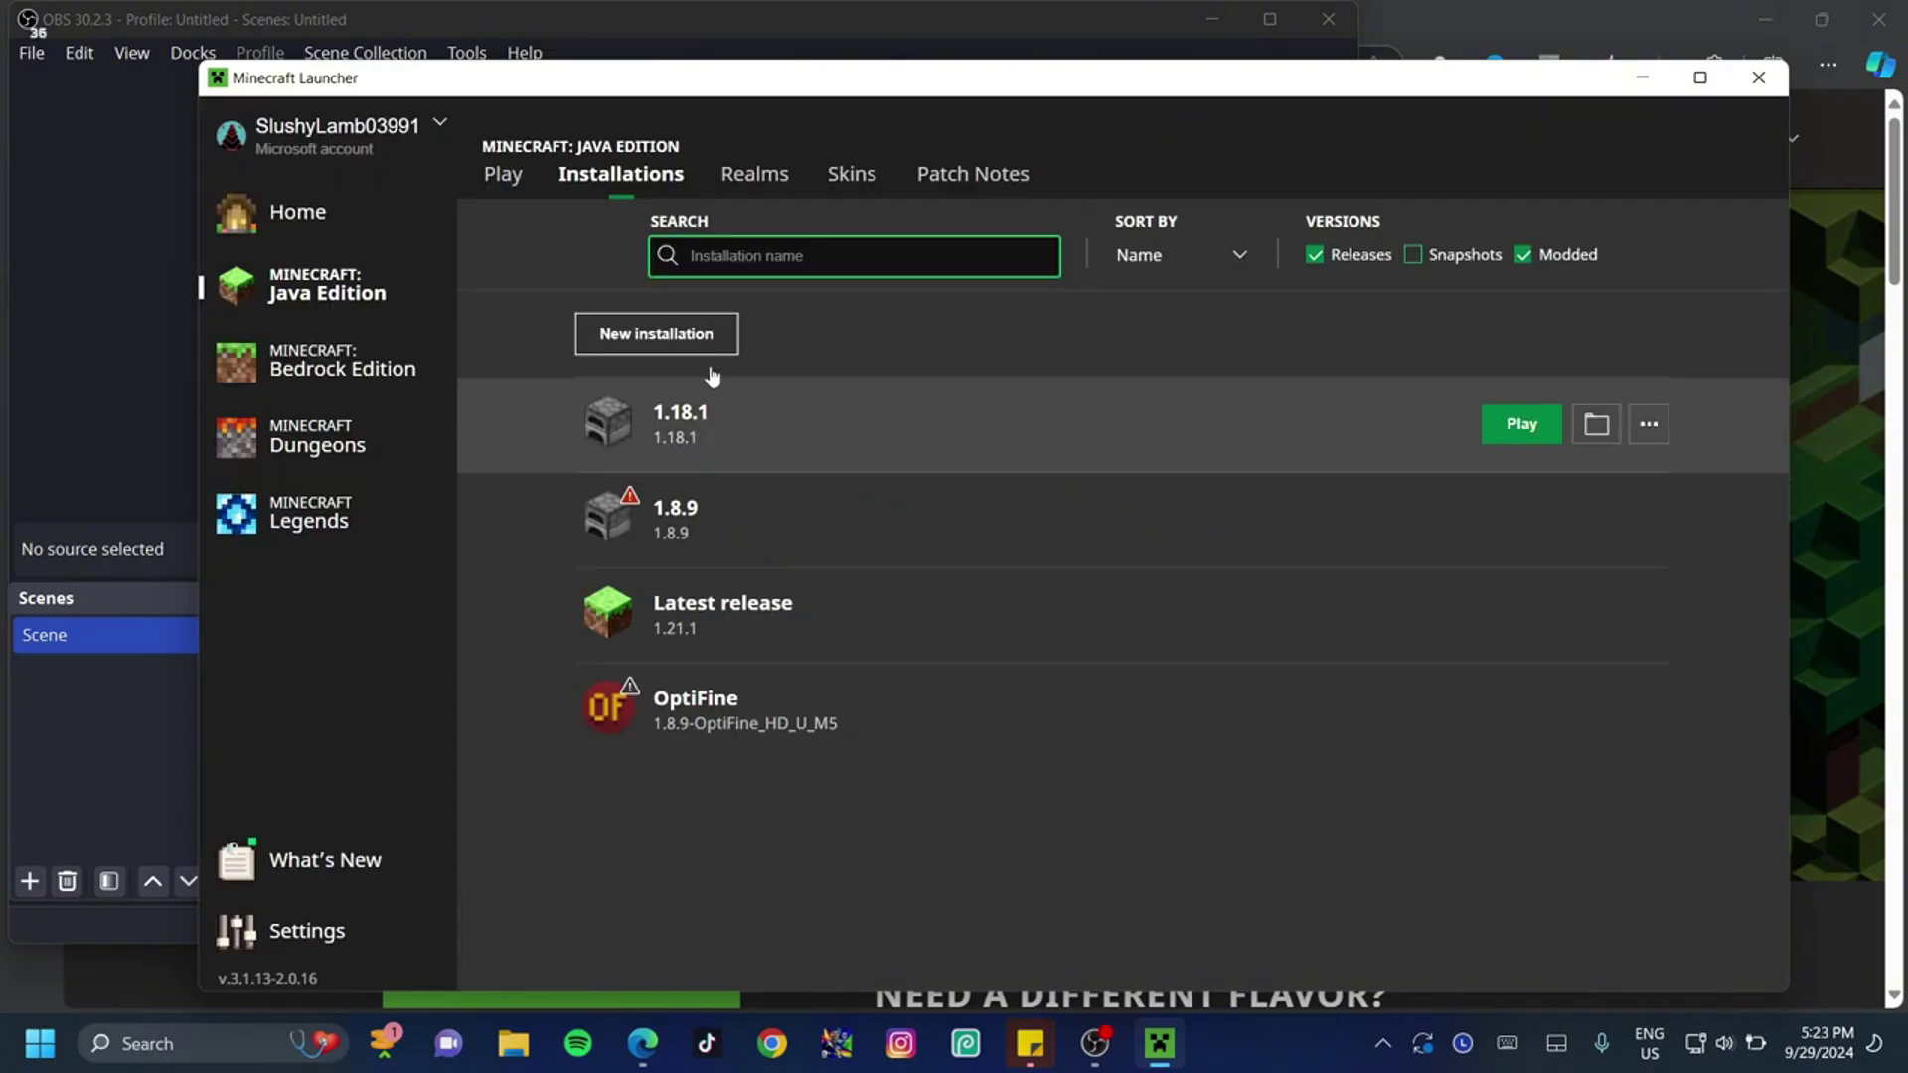
# - Launch Minecraft from the Play page with the OptiFine 1.8.9 installation
pyautogui.click(507, 179)
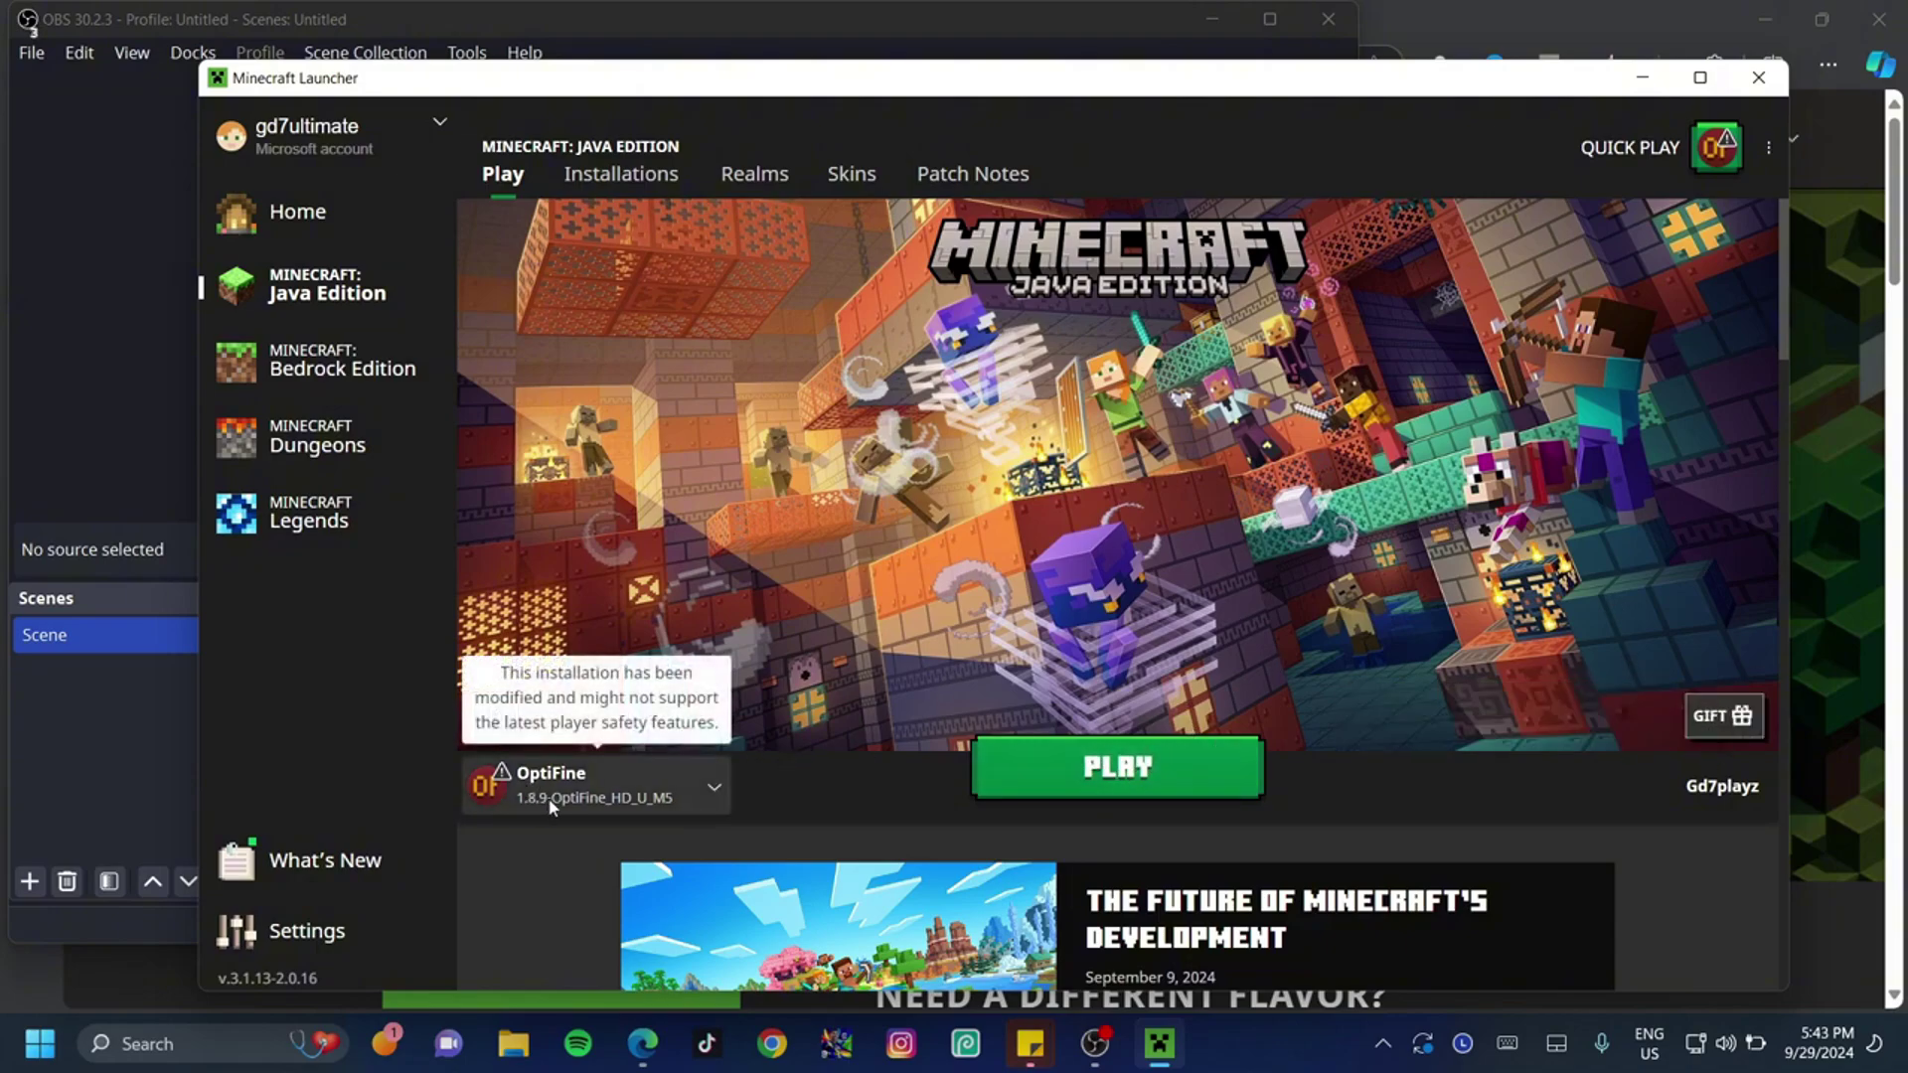
pyautogui.click(1123, 769)
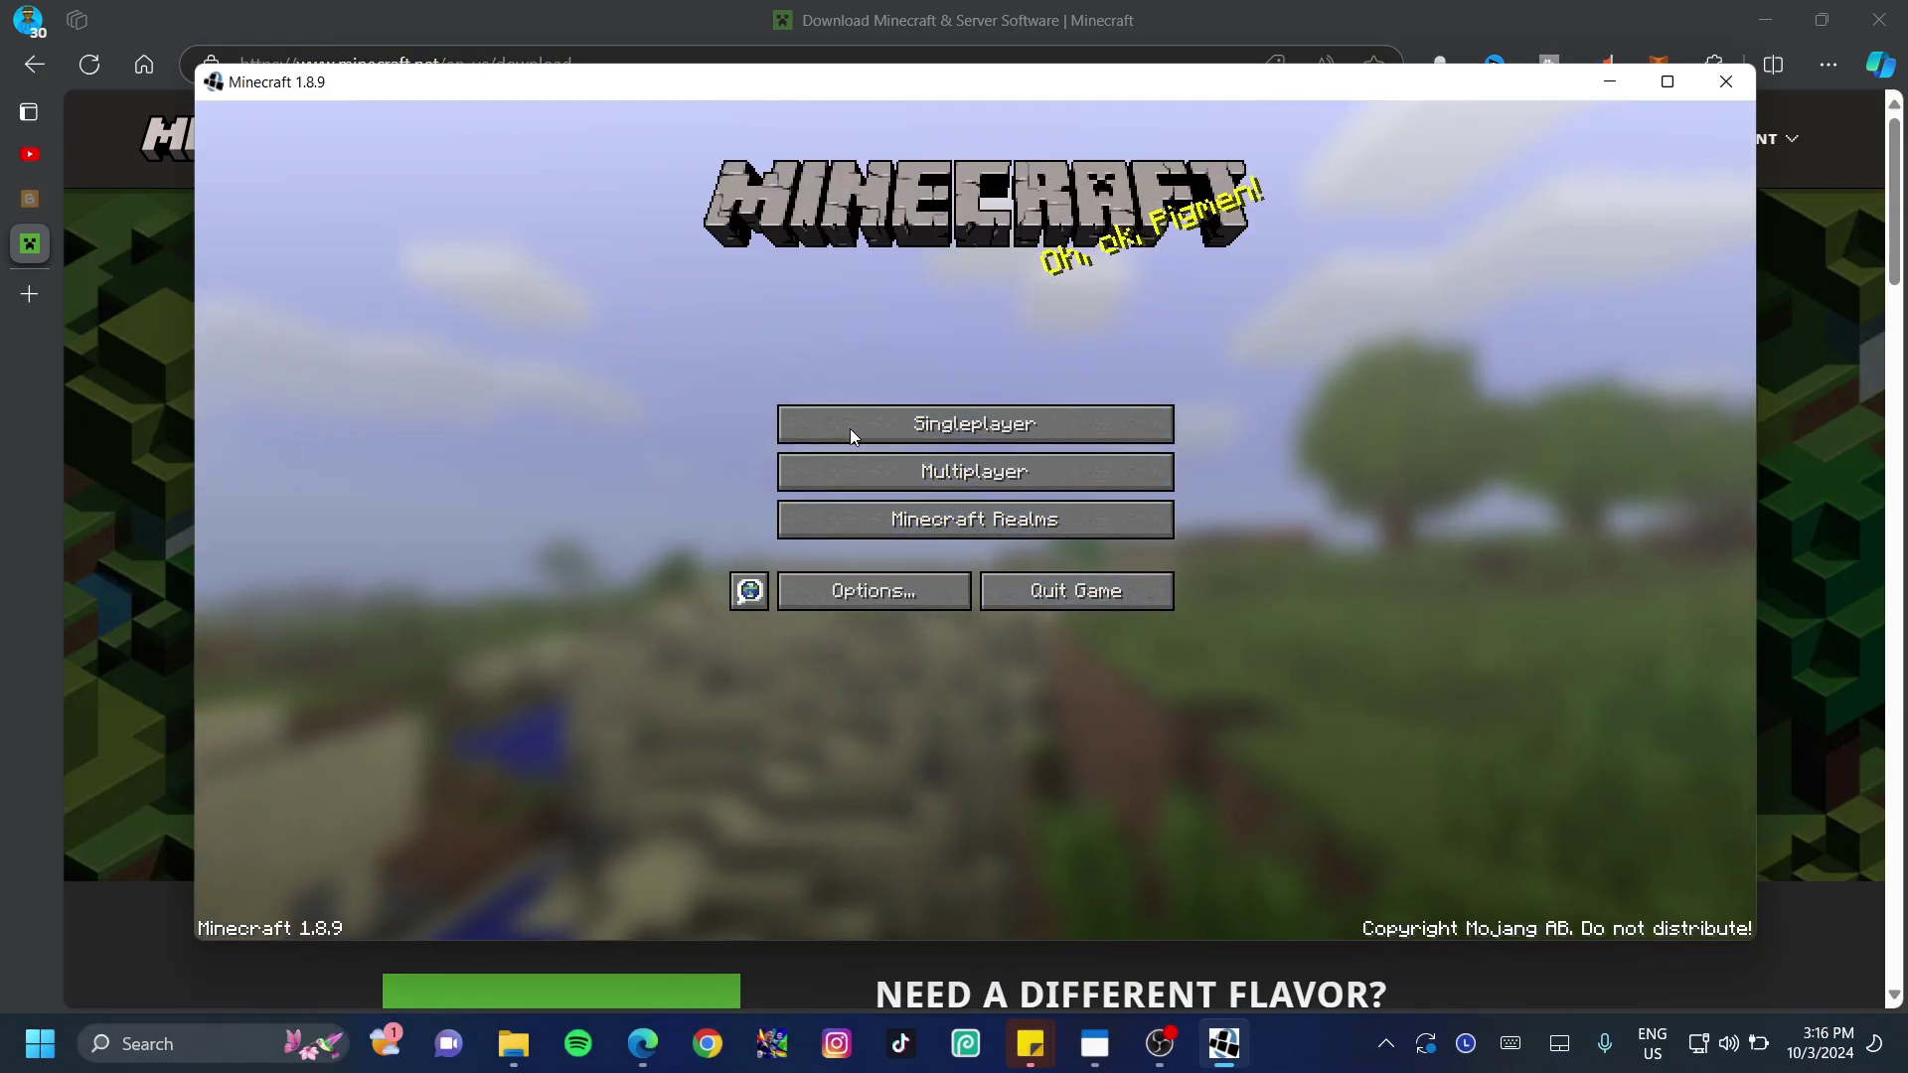
# - Add a multiplayer server named 'hypixel' at hypixel.net and join it
pyautogui.click(972, 473)
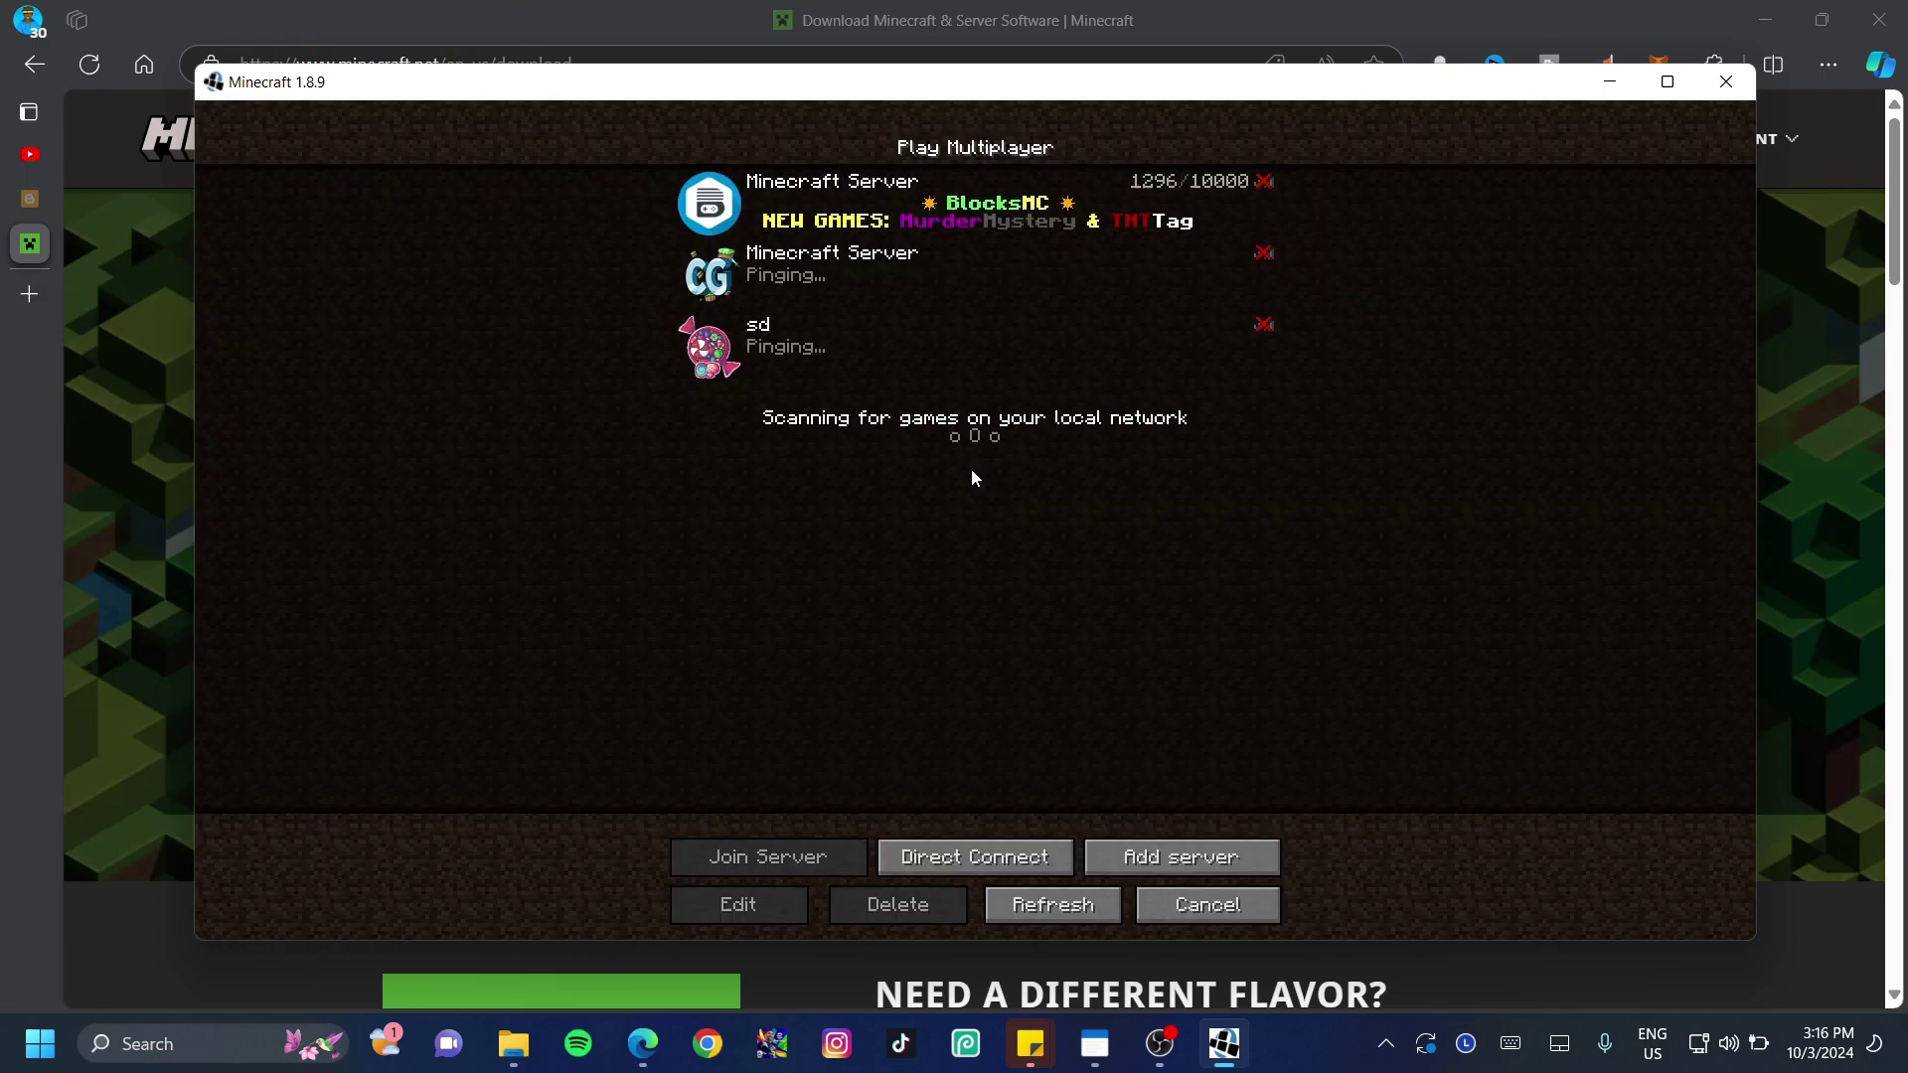
pyautogui.click(1183, 858)
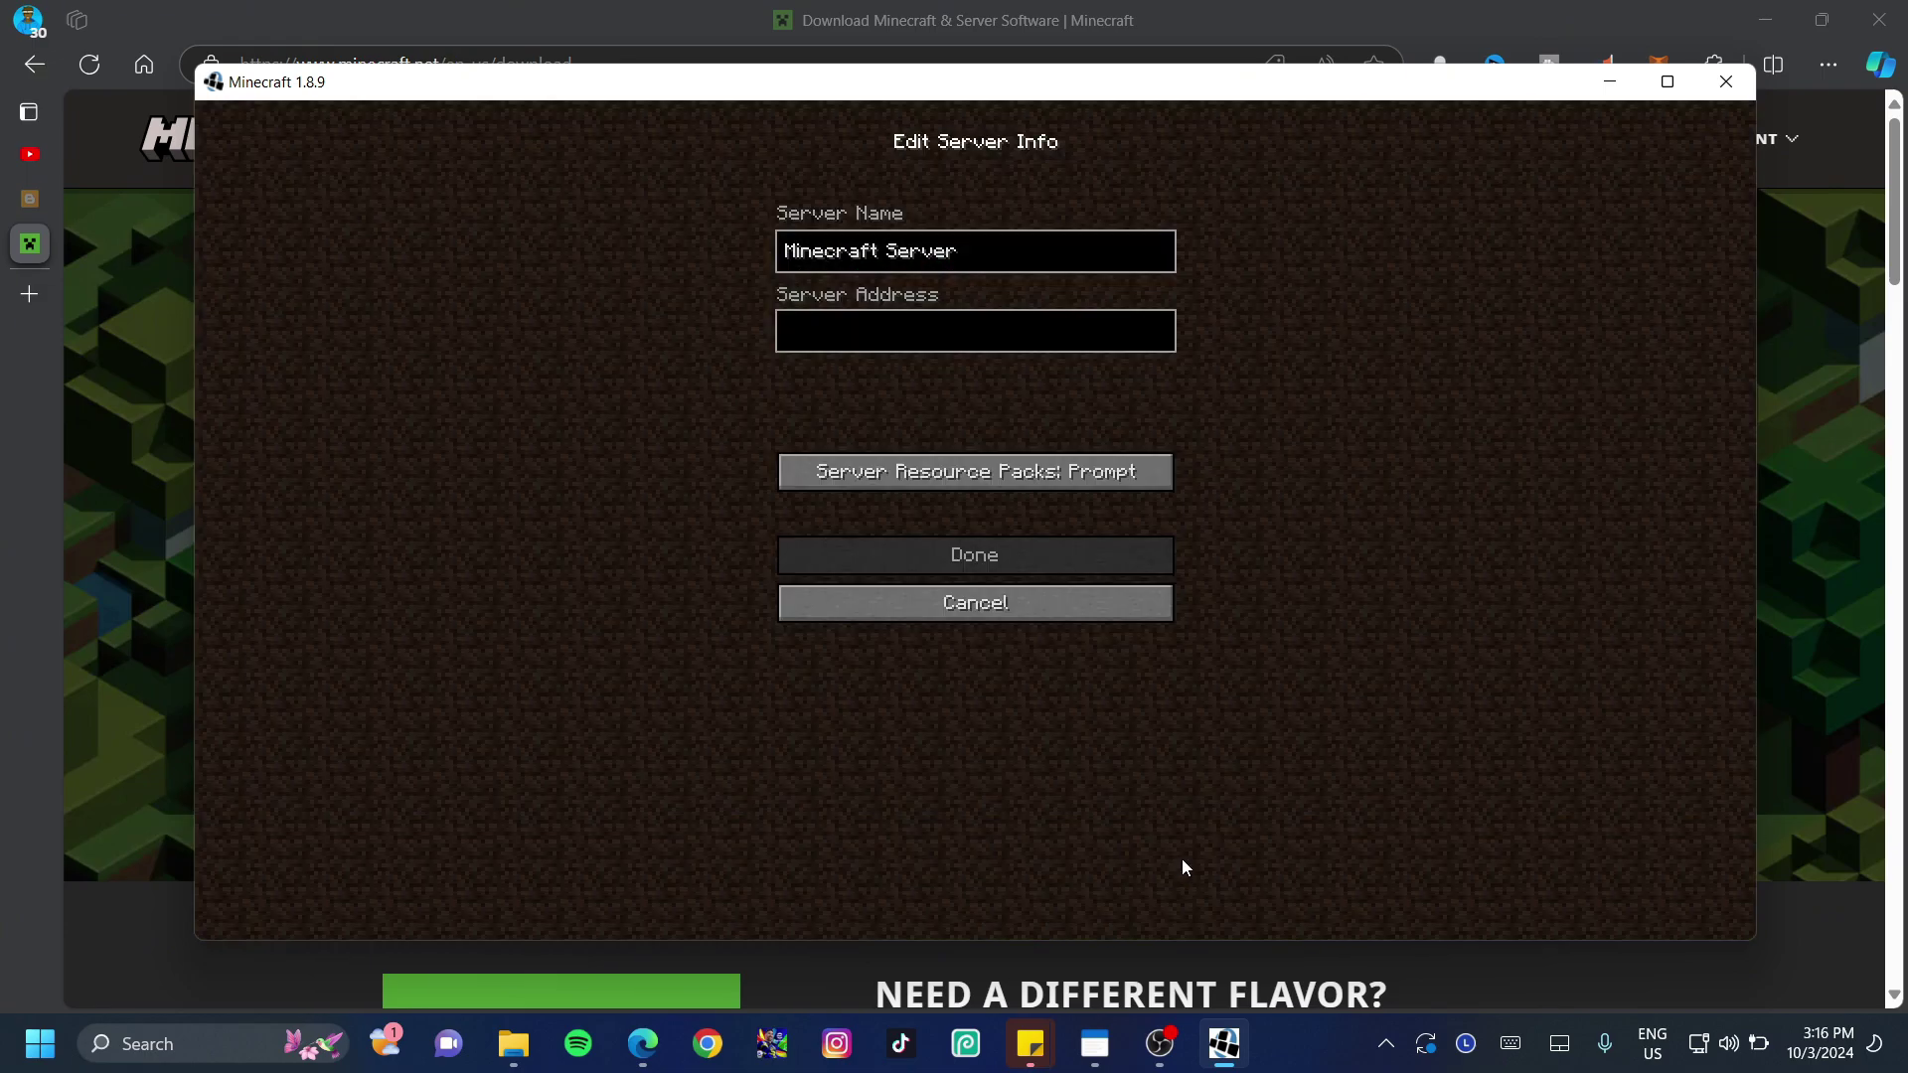
pyautogui.press('BackSpace')
pyautogui.press('BackSpace')
pyautogui.press('BackSpace')
pyautogui.press('BackSpace')
pyautogui.press('BackSpace')
pyautogui.press('BackSpace')
pyautogui.press('BackSpace')
pyautogui.press('BackSpace')
pyautogui.press('BackSpace')
pyautogui.press('BackSpace')
pyautogui.press('BackSpace')
pyautogui.press('BackSpace')
pyautogui.press('BackSpace')
pyautogui.press('BackSpace')
pyautogui.press('BackSpace')
pyautogui.write('hypixel')
pyautogui.click(971, 340)
pyautogui.write('hypixel')
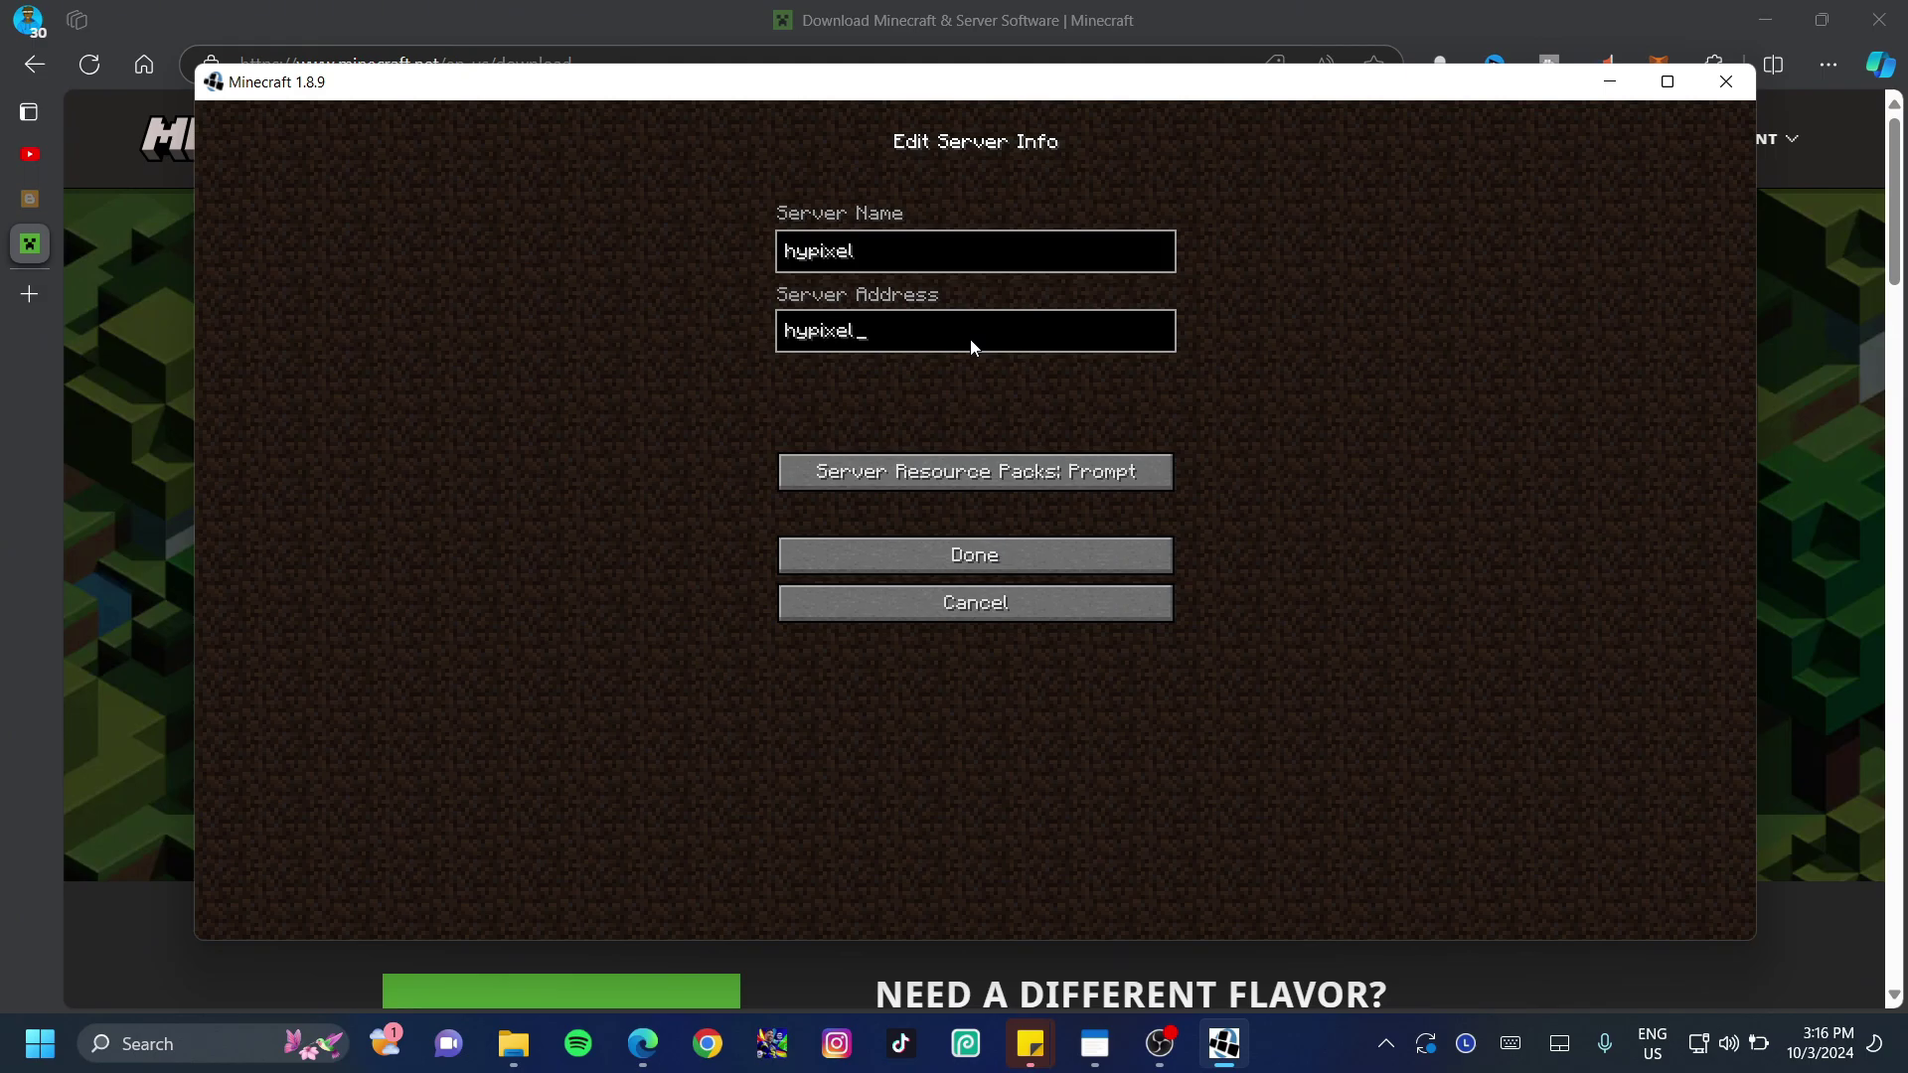
pyautogui.write('.net')
pyautogui.click(946, 562)
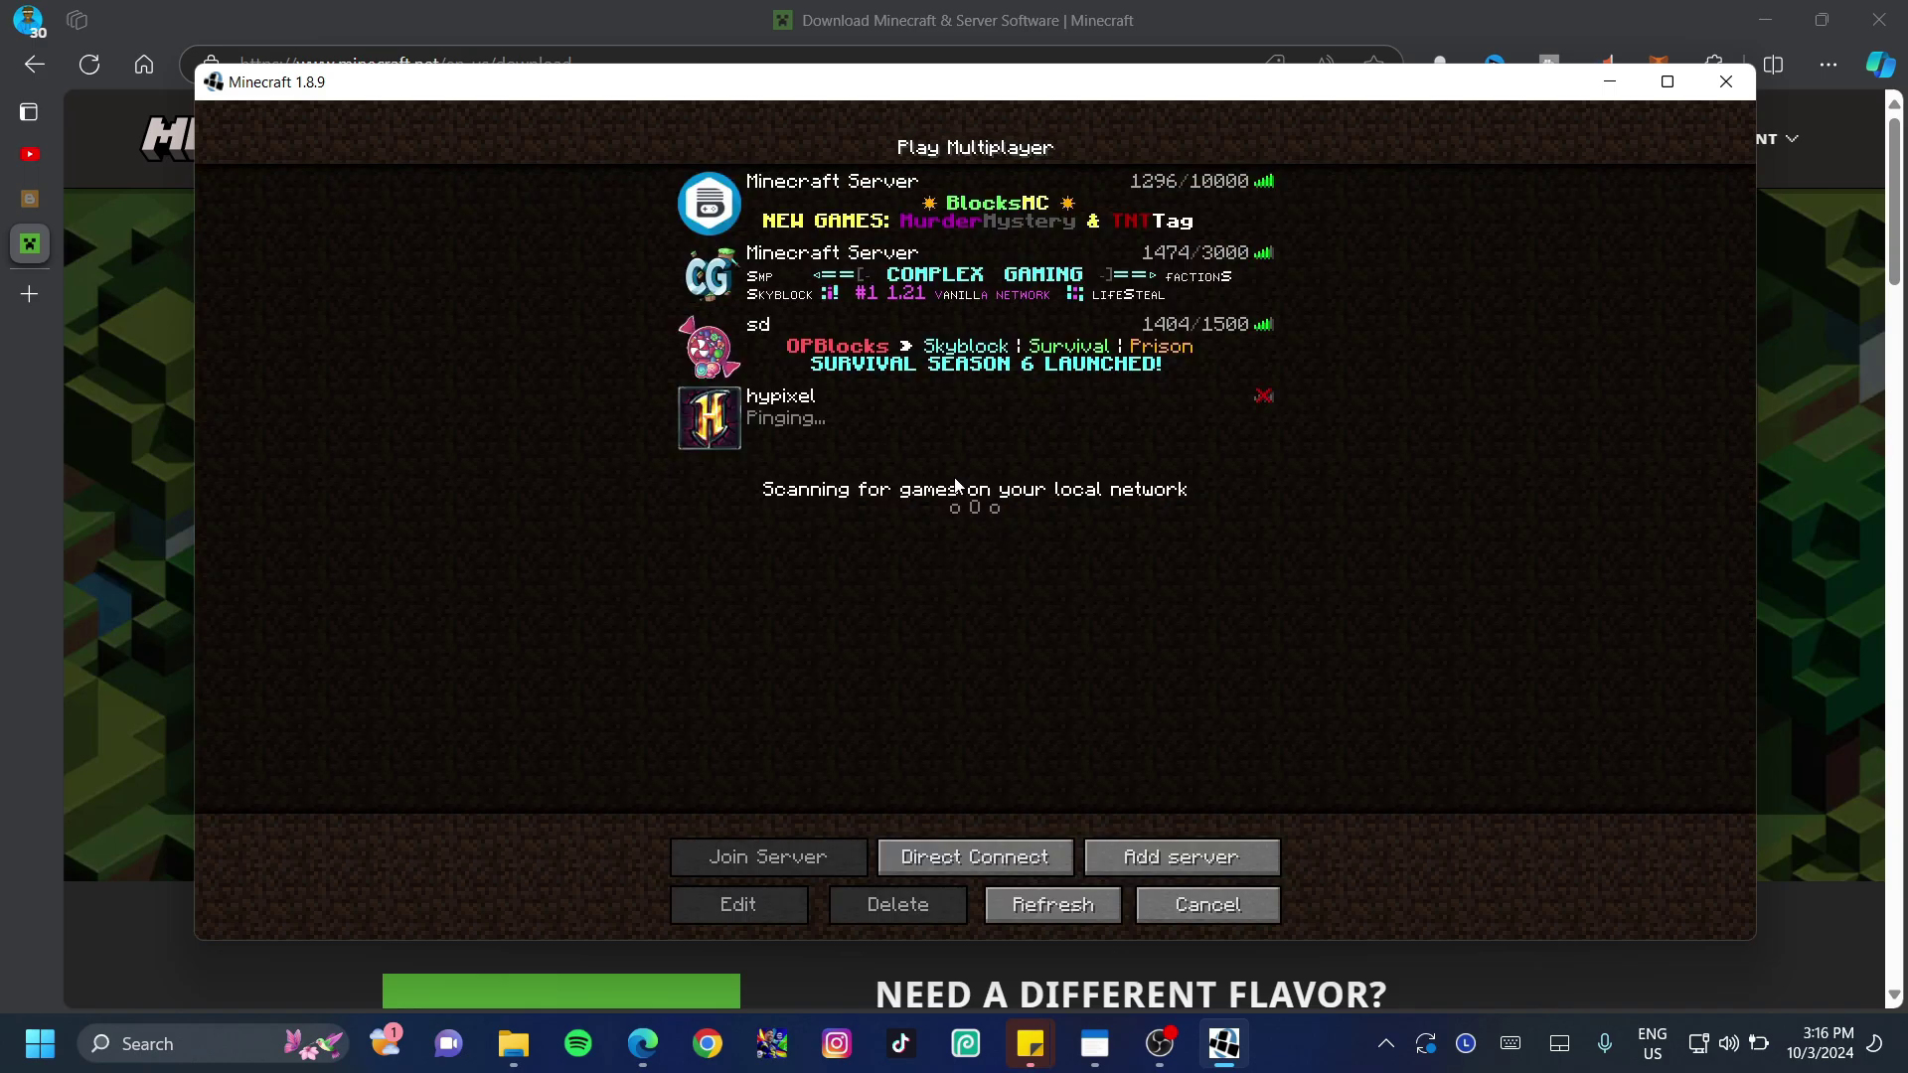
pyautogui.click(723, 427)
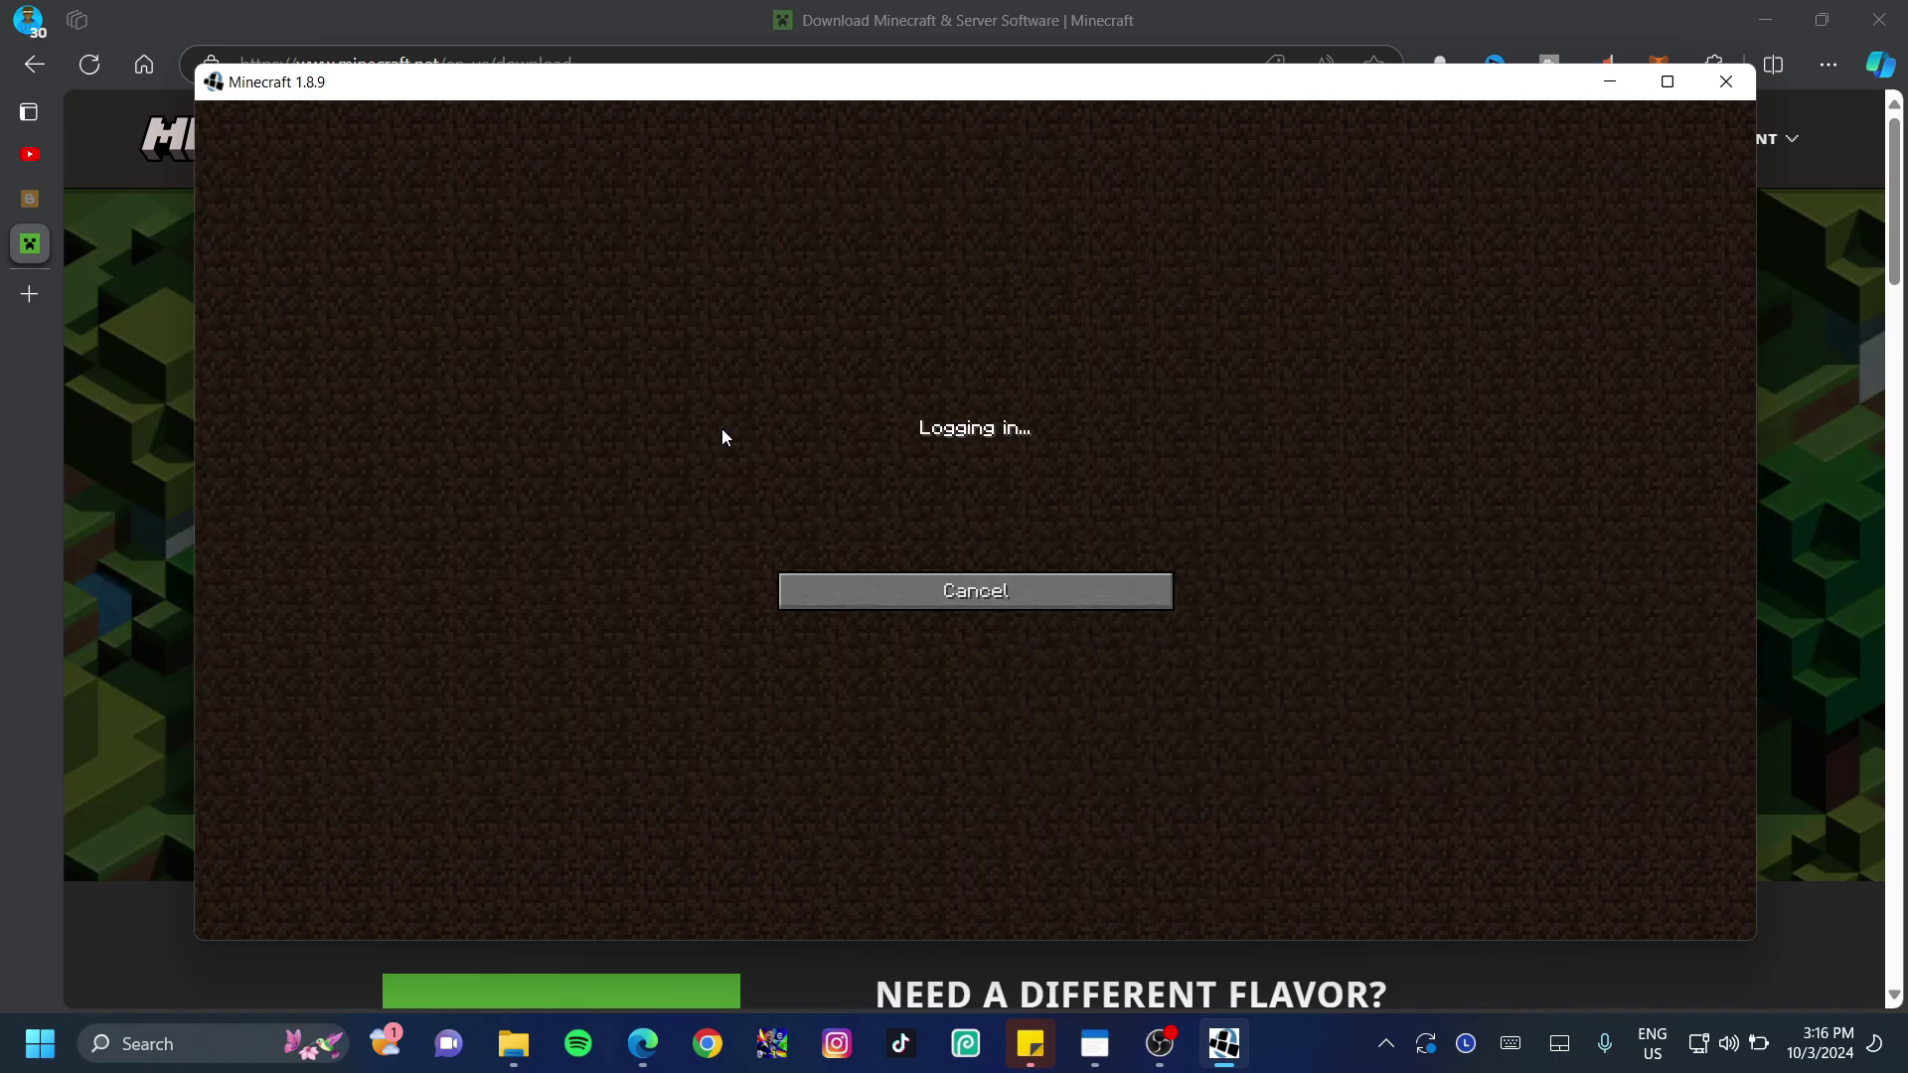